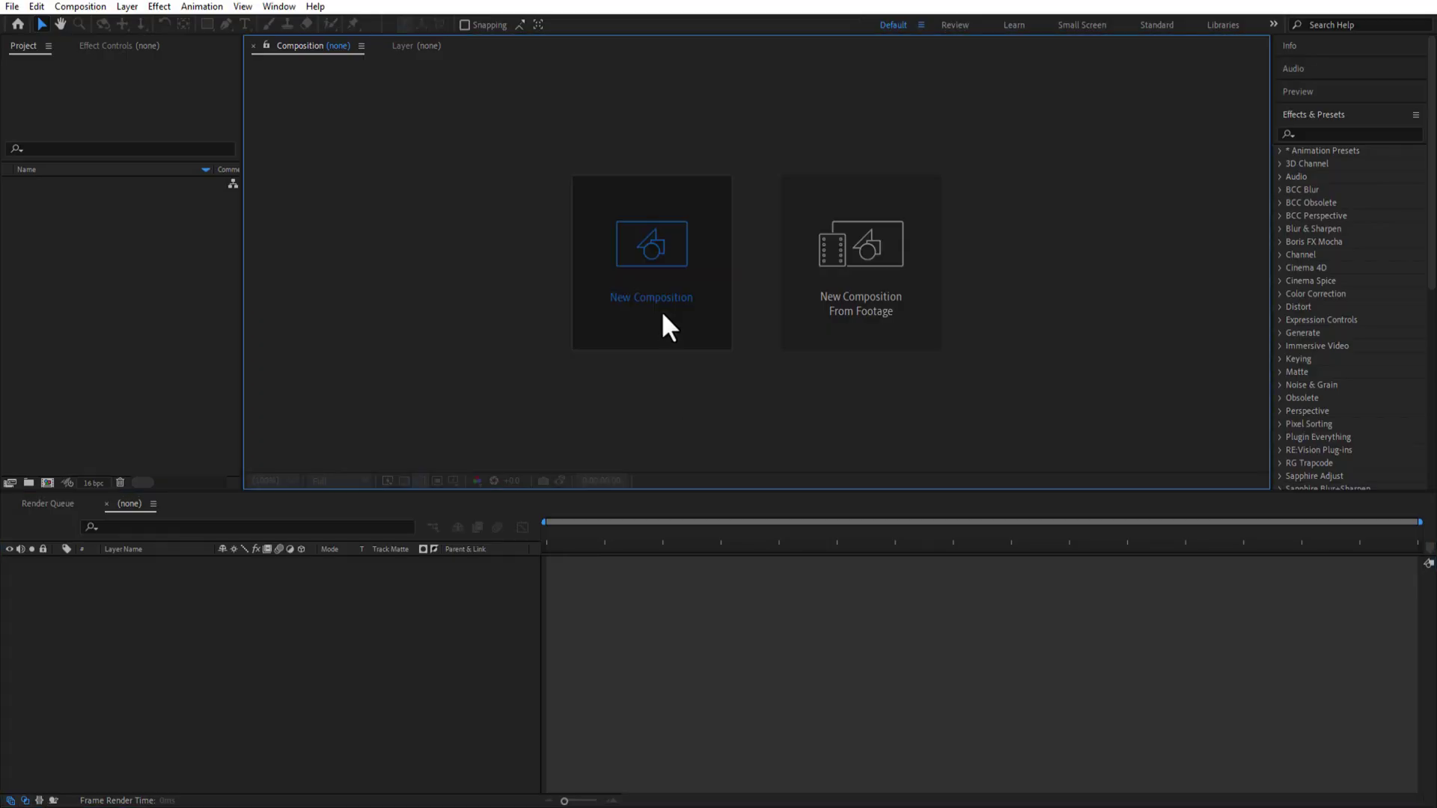
- Create a composition named main and add a white 1920 x 1080 solid named mask 1 to it
text(main)
click(362, 561)
right_click(145, 614)
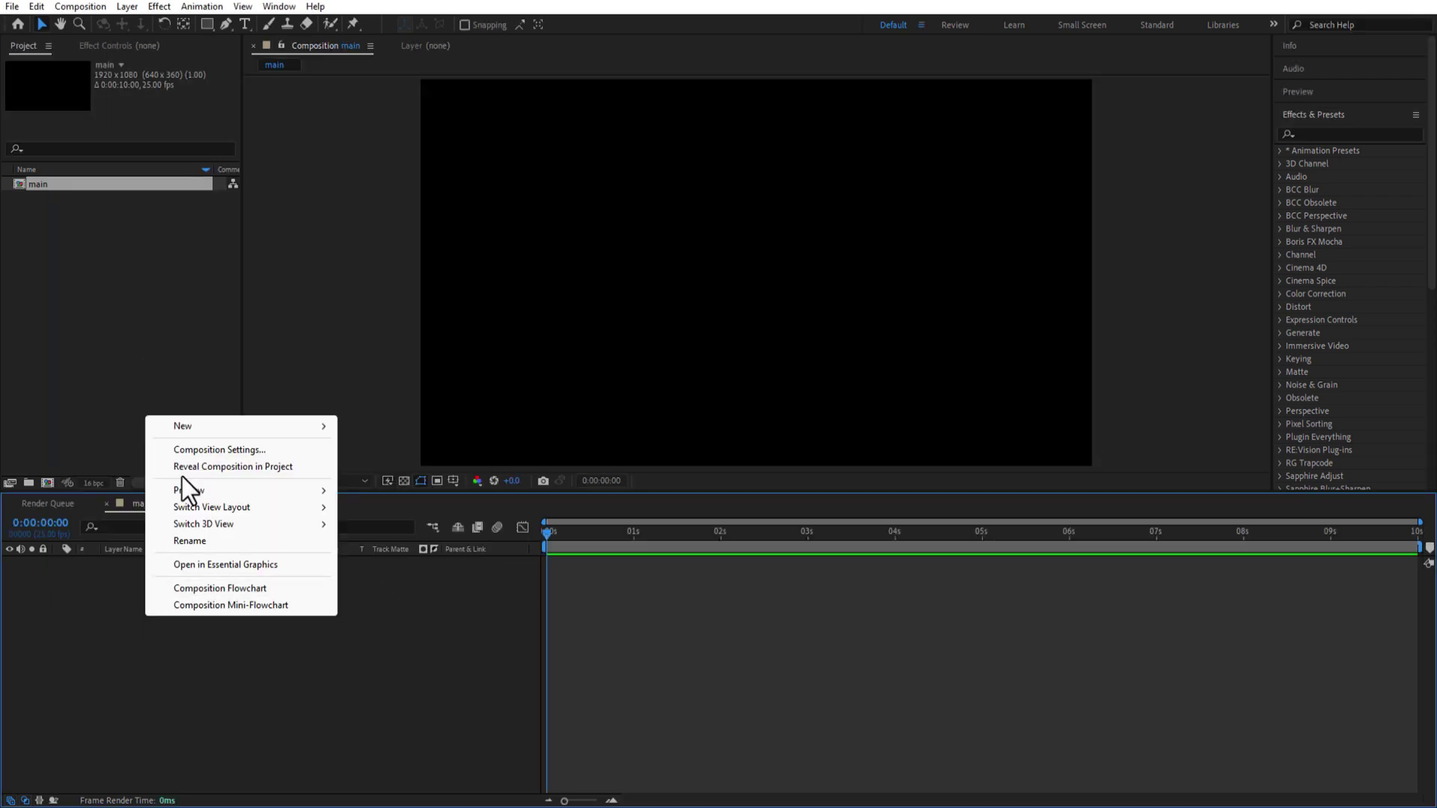
mouse_move(208, 424)
click(380, 468)
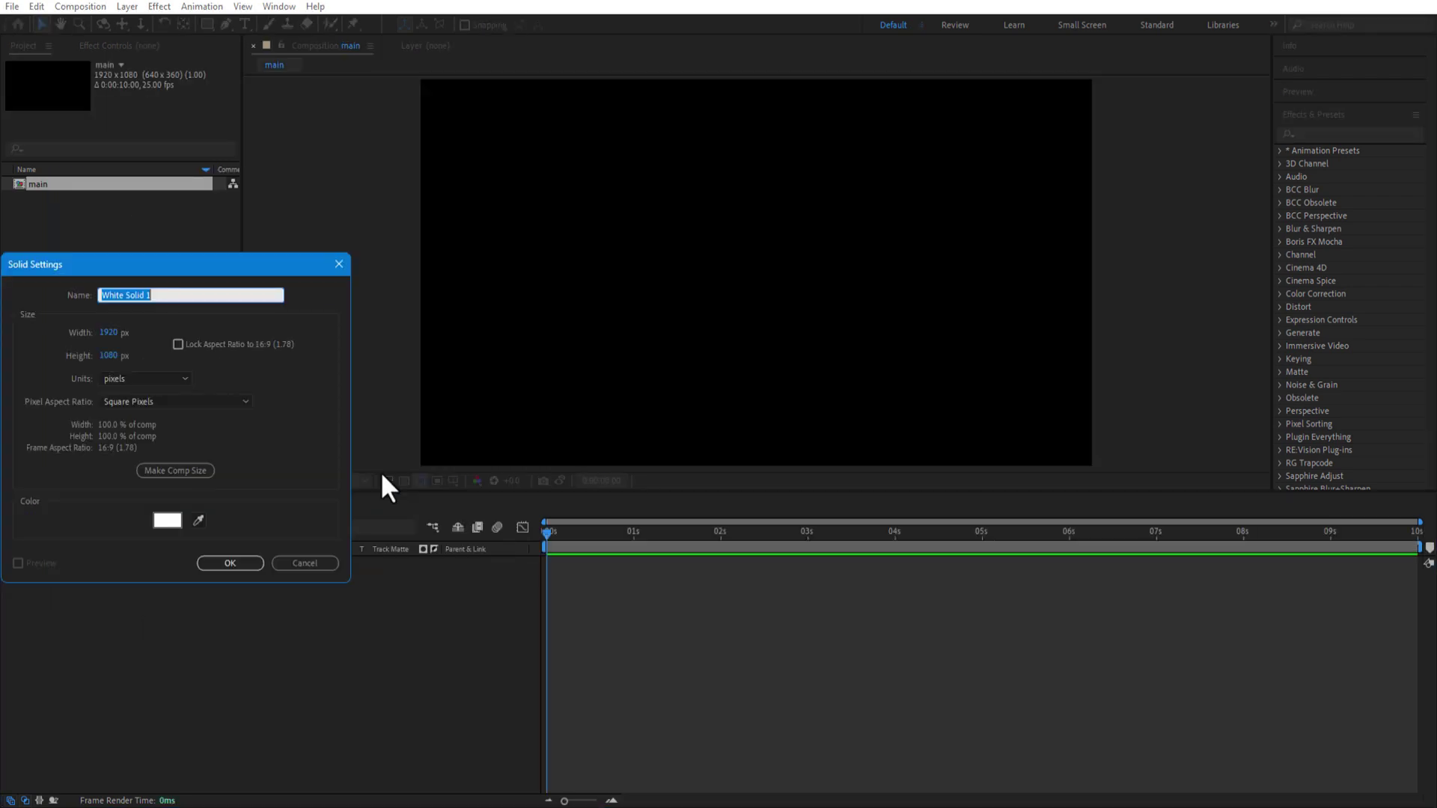
text(mask 1)
click(230, 563)
- Keyframe only the horizontal scale of mask 1 from 0% at frame 0 to 100% at frame 8
drag(564, 801, 595, 800)
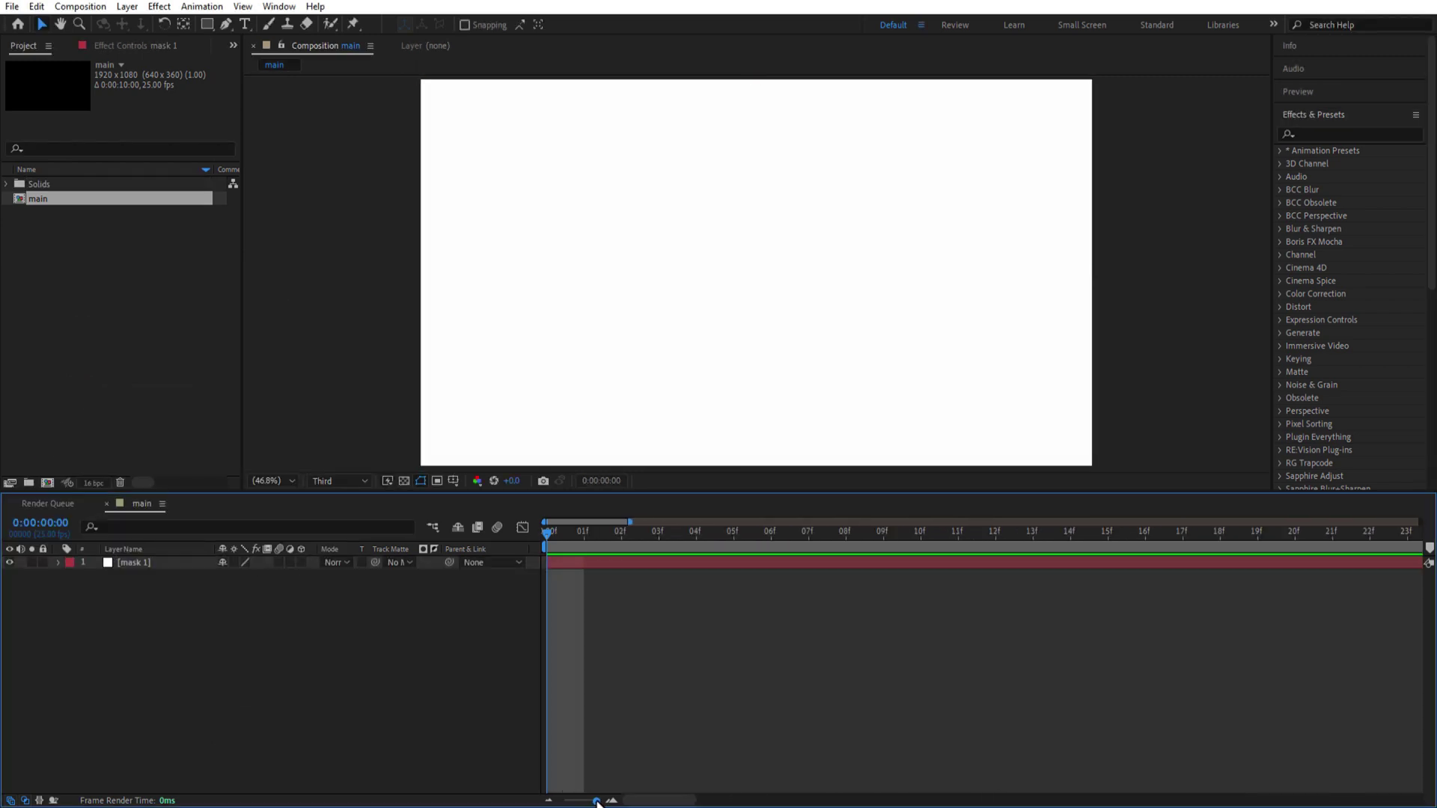
drag(550, 535, 846, 568)
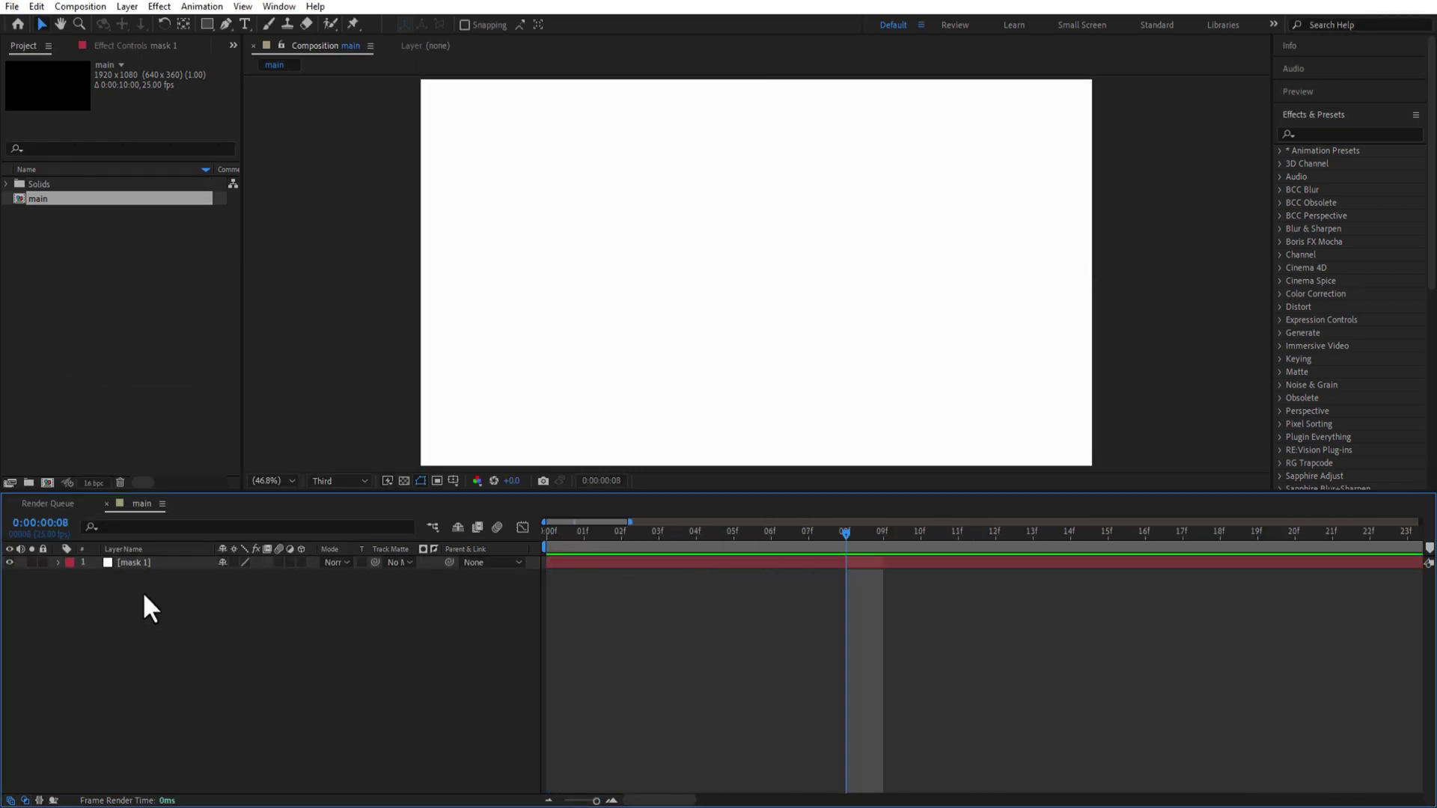
click(147, 561)
key(s)
click(95, 575)
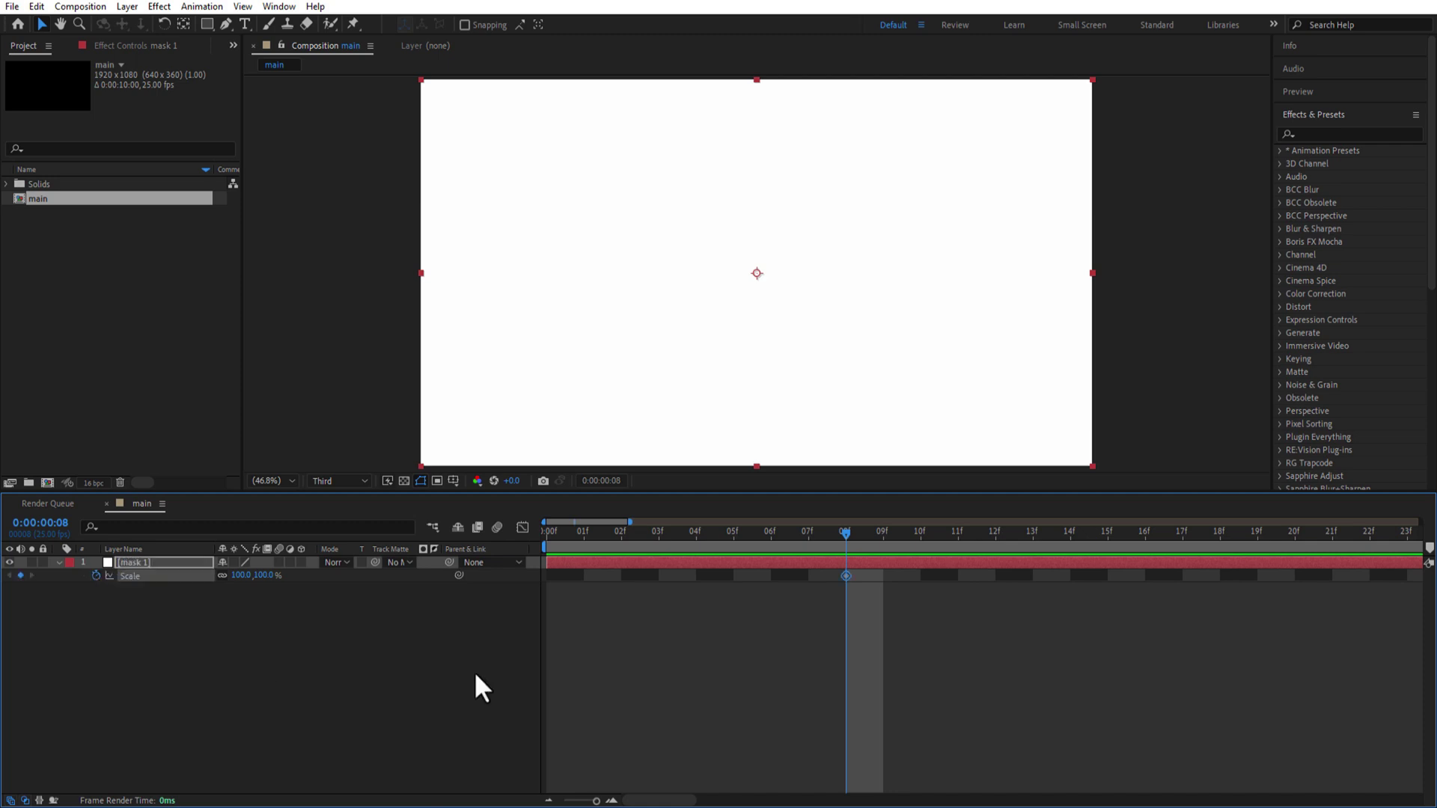
drag(843, 533, 451, 603)
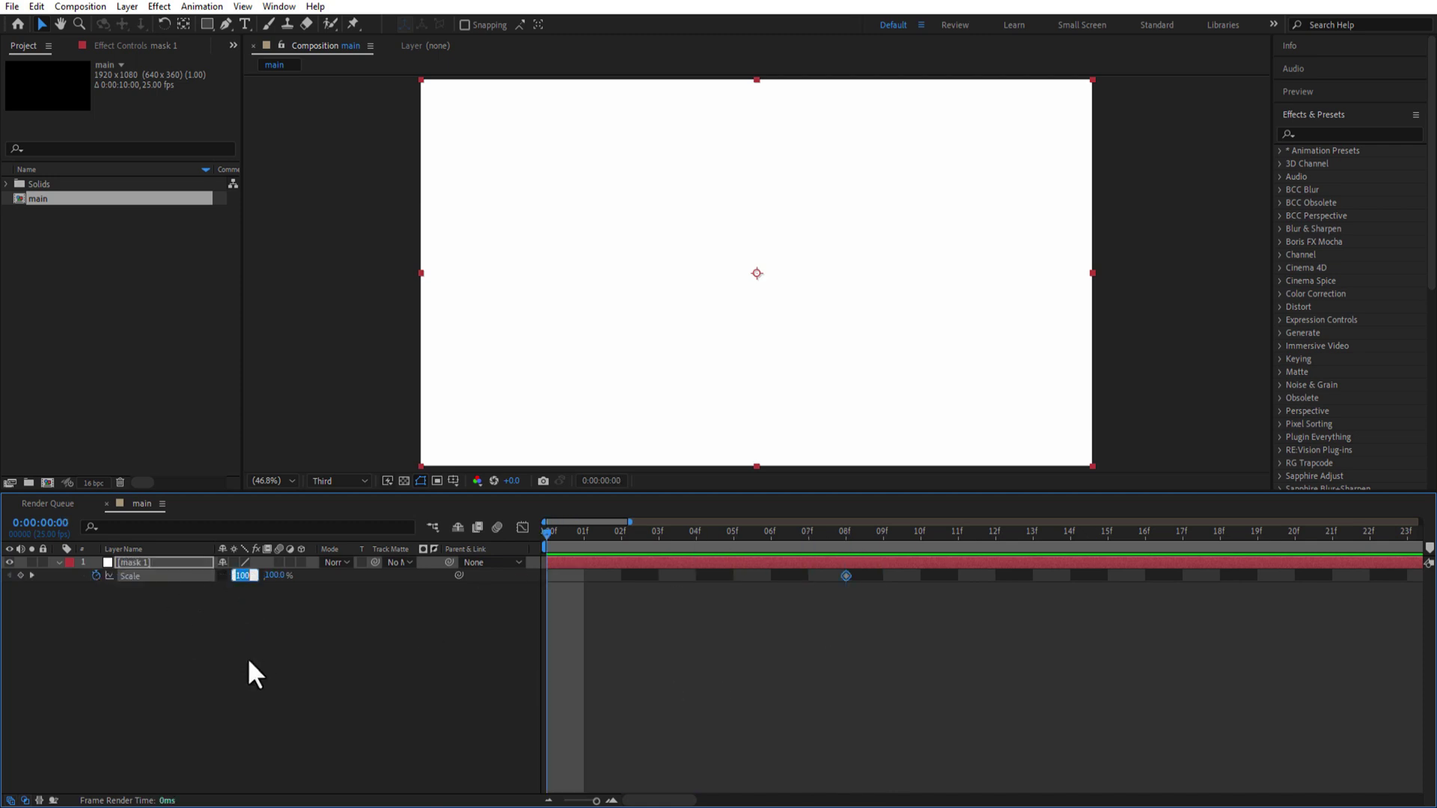
text(0)
key(Return)
- Ease both scale keyframes of mask 1 and reshape the speed graph so it rises to a sharp peak at frame 8
drag(862, 573, 521, 595)
click(522, 528)
drag(892, 567, 568, 647)
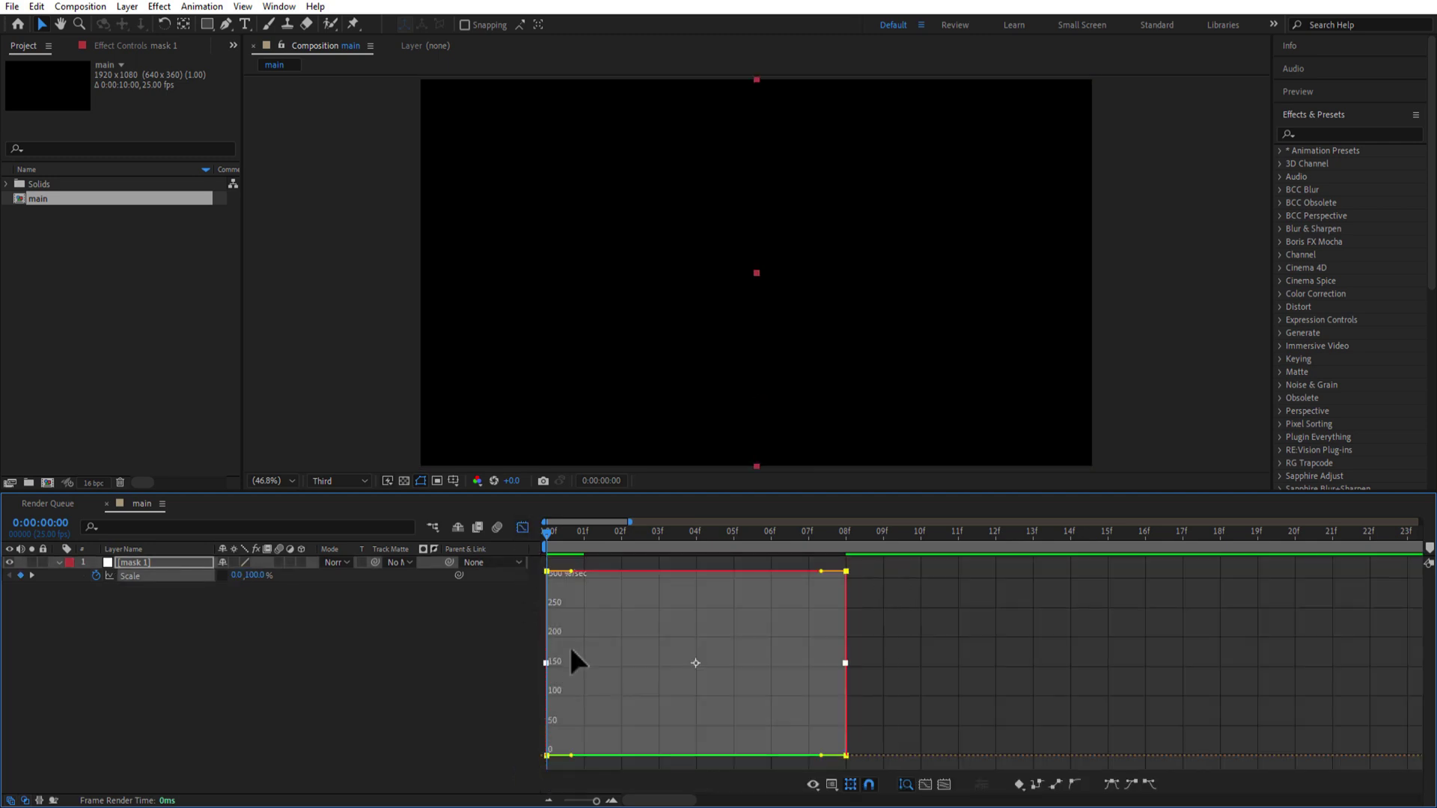
drag(571, 571, 833, 711)
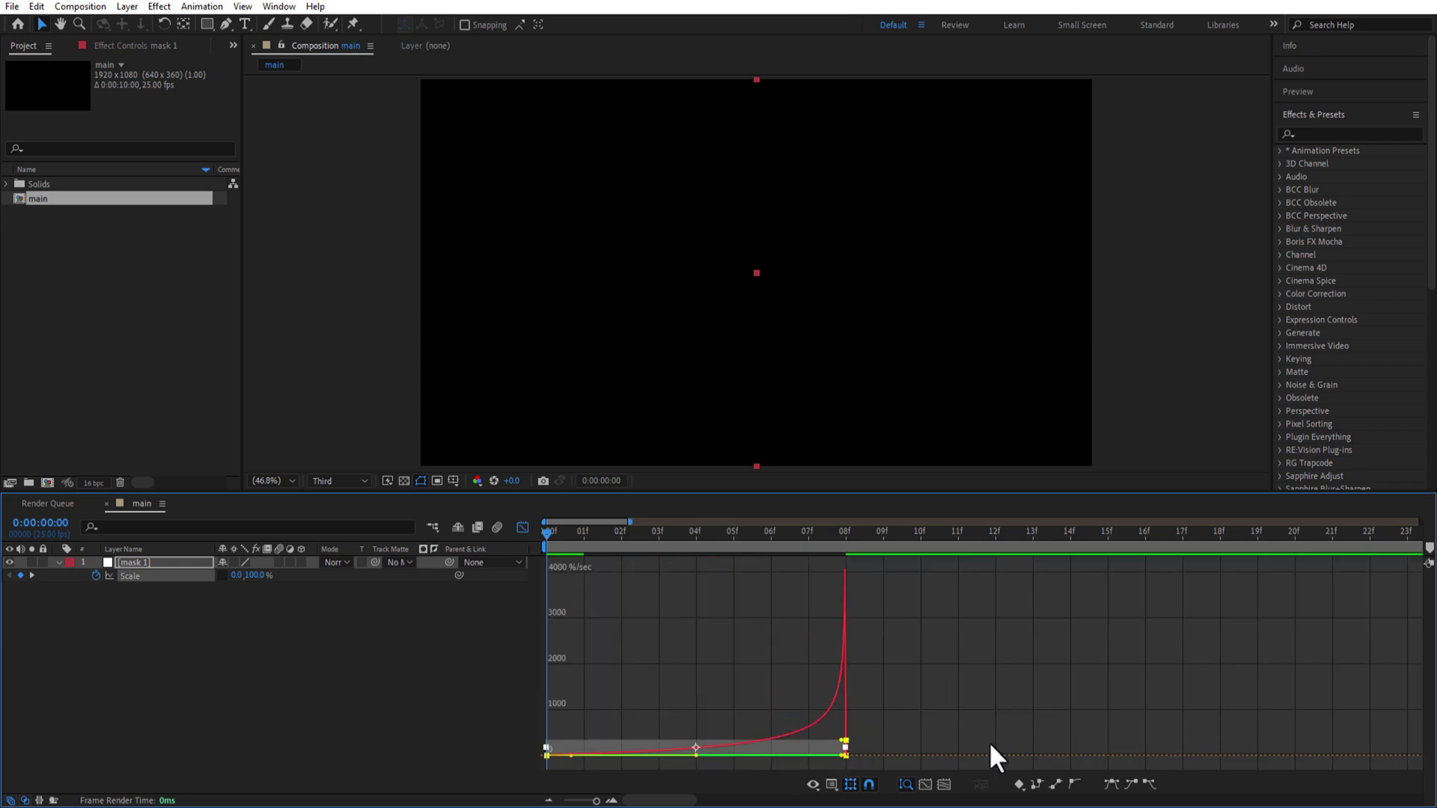
click(522, 528)
- Duplicate the mask 1 layer and rename the copy mask 2
drag(547, 533, 59, 562)
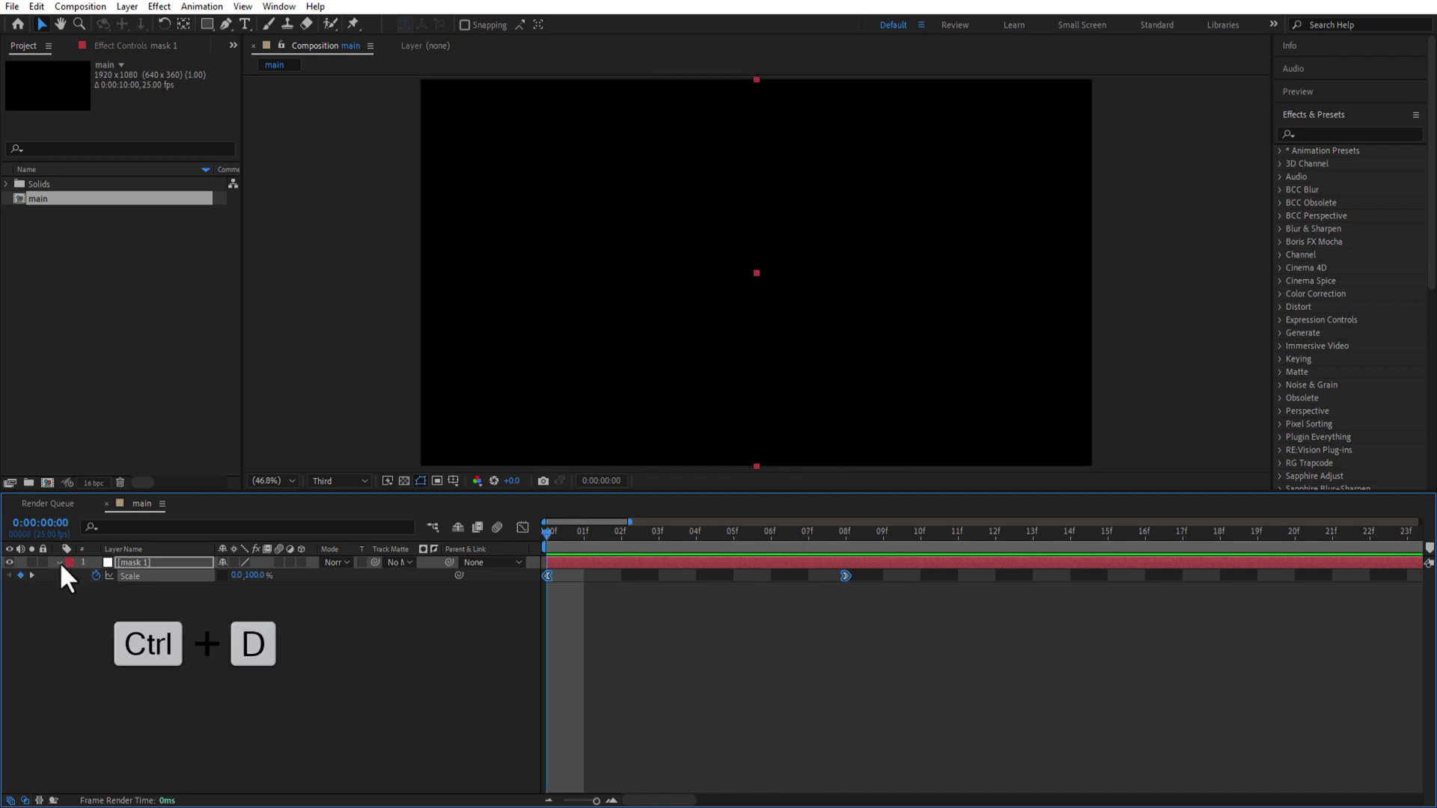
click(58, 562)
key(ctrl+d)
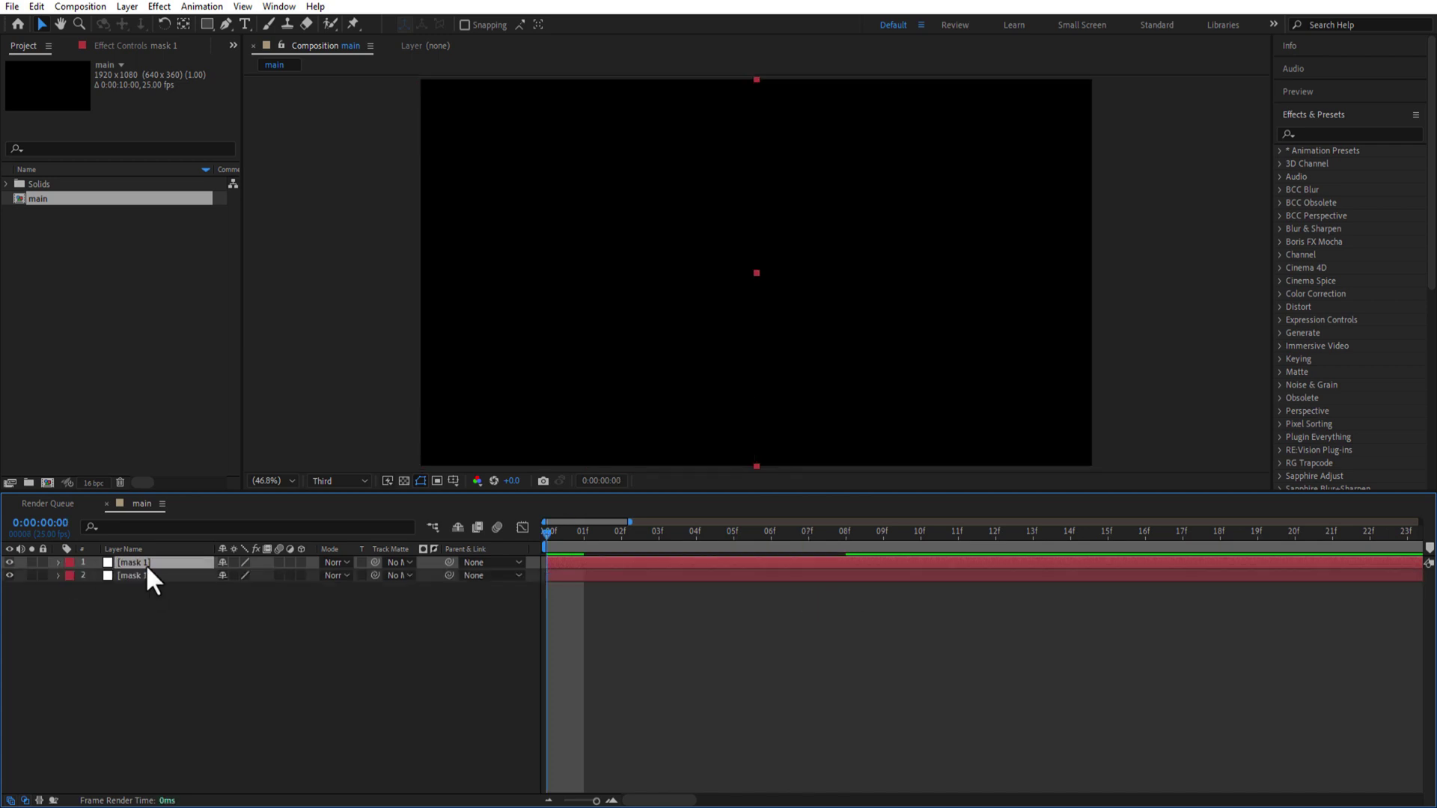
key(Return)
text(mask 2)
key(Return)
- Shift mask 2 to start at frame 17 so its last scale keyframe lands at 1 second, and preview the timing
key(u)
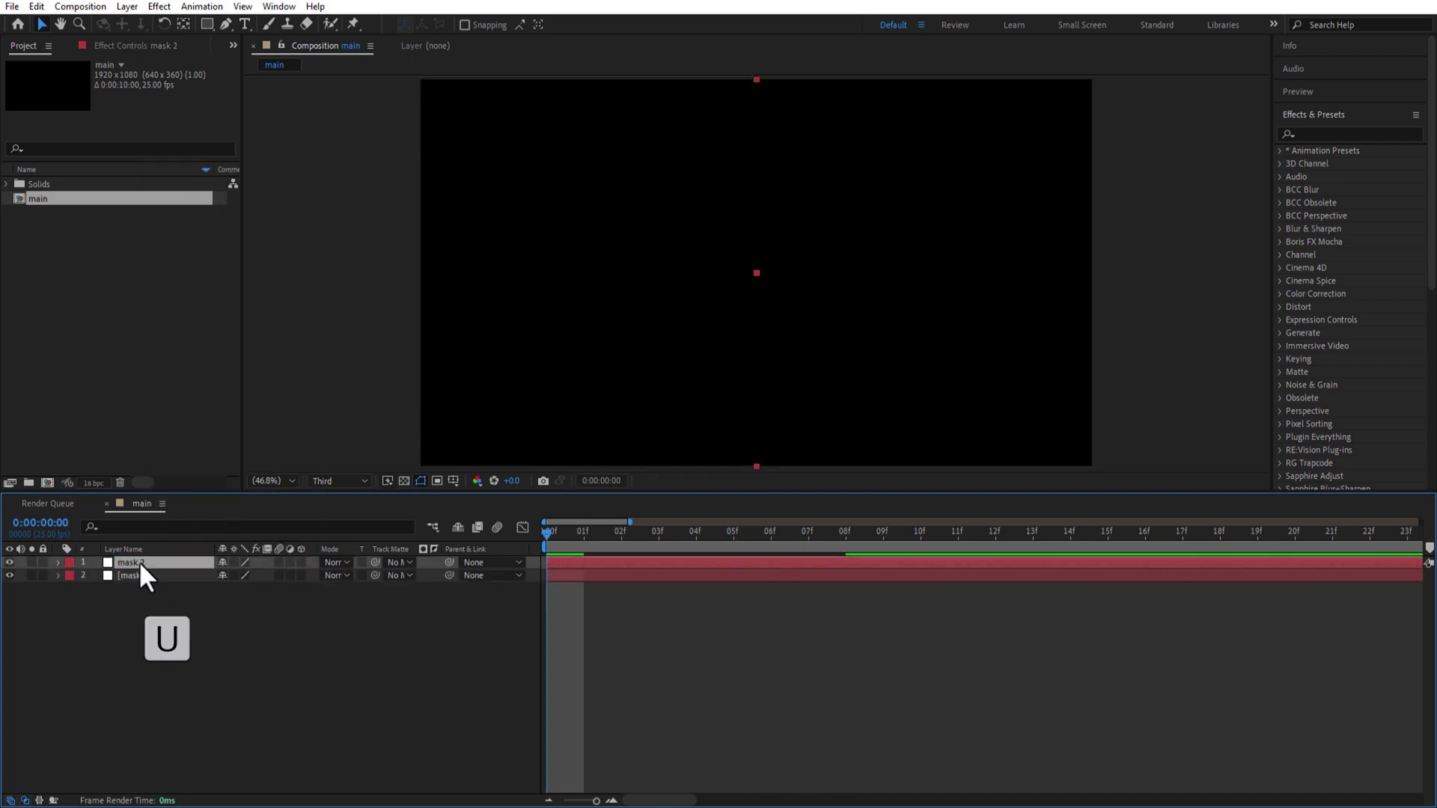
key(minus)
drag(591, 562, 725, 591)
click(737, 533)
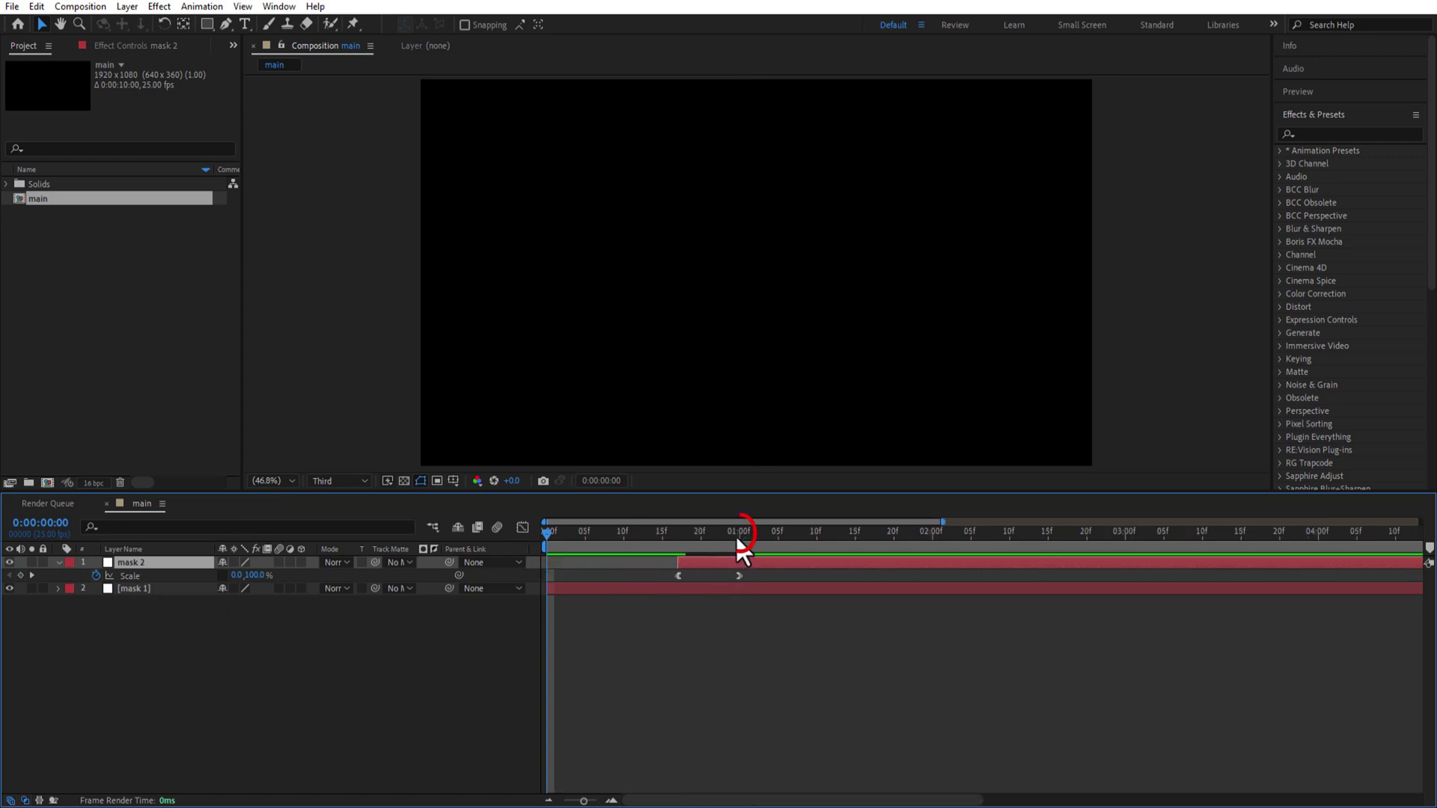
key(Home)
key(space)
key(space)
- Preview the mask 2 wipe with a temporary Fill effect on the layer, and delete the effect
click(1318, 134)
text(fill)
drag(1332, 242, 180, 564)
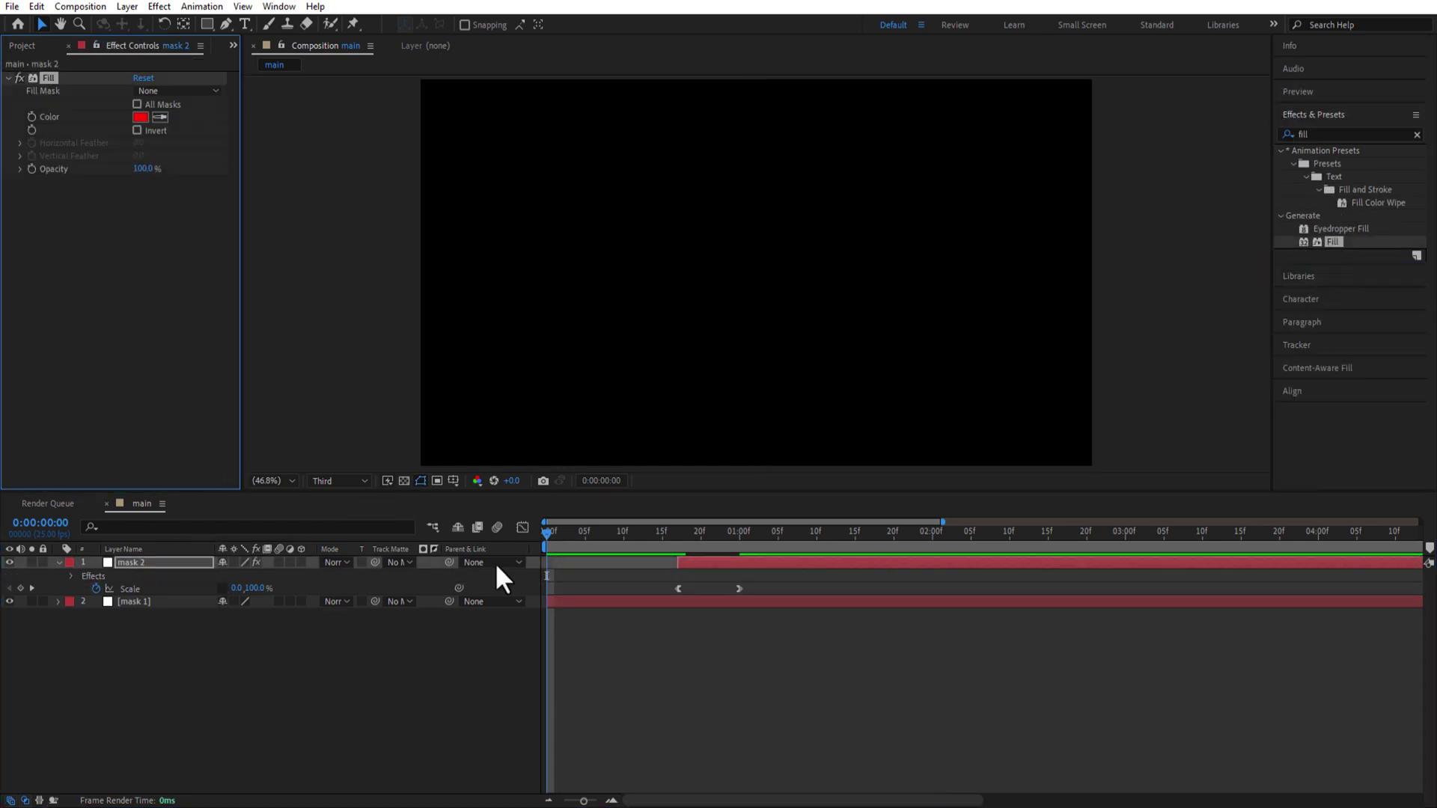
key(space)
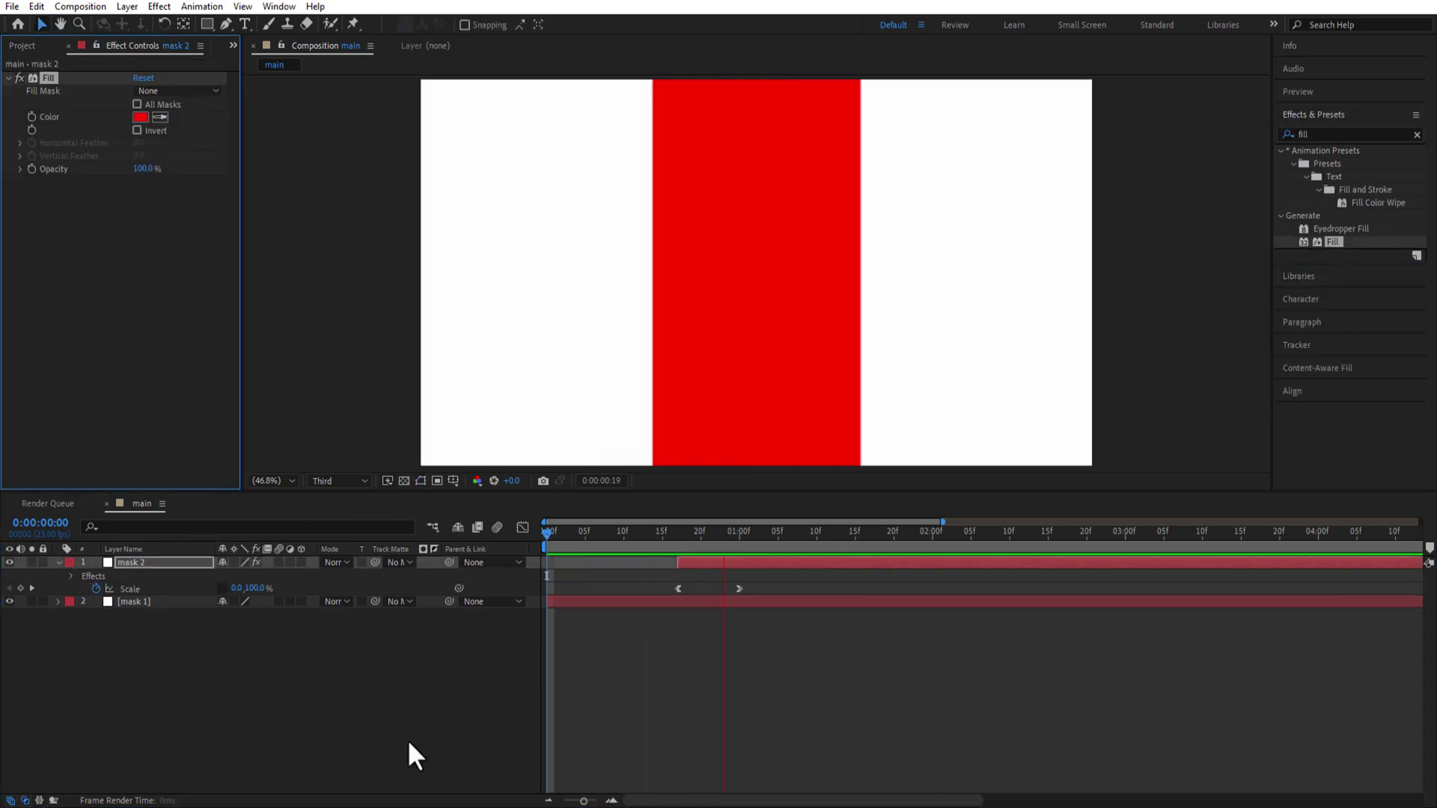
click(407, 740)
click(51, 77)
key(Delete)
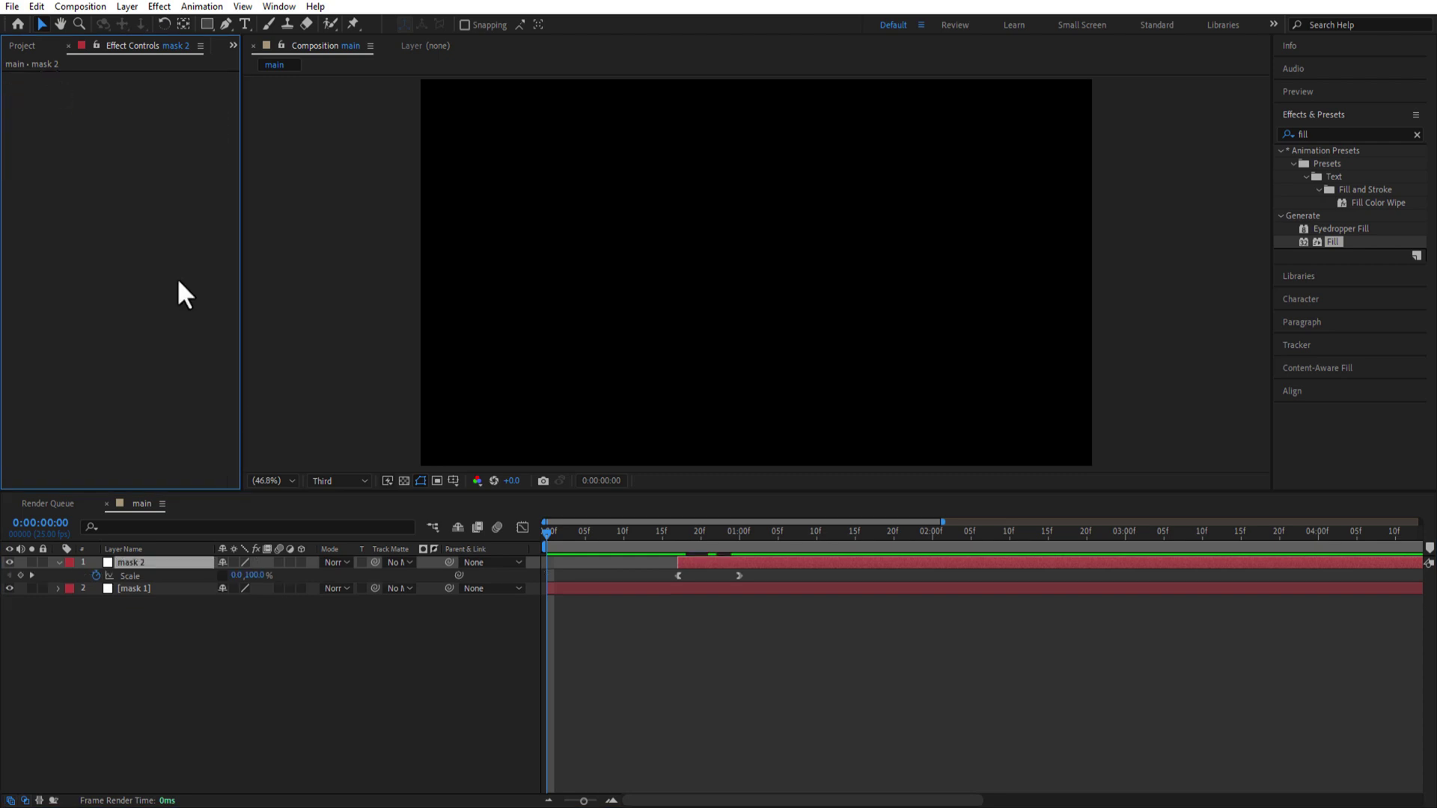
- Place clip 1 beneath mask 1 and clip 2 beneath mask 2, with clip 2 starting at the same frame as mask 2
key(u)
click(22, 45)
click(180, 307)
drag(39, 229, 80, 620)
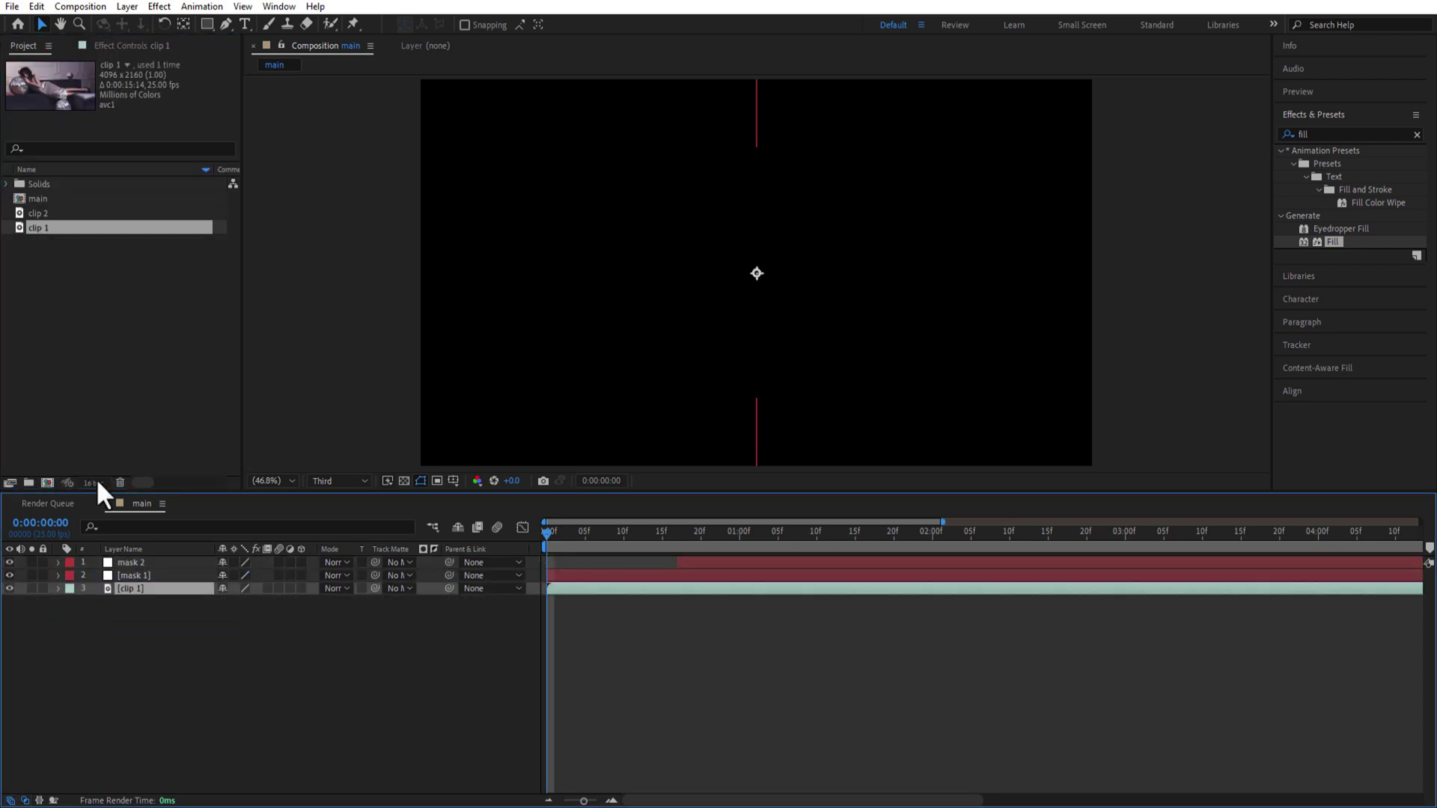
drag(54, 215, 123, 574)
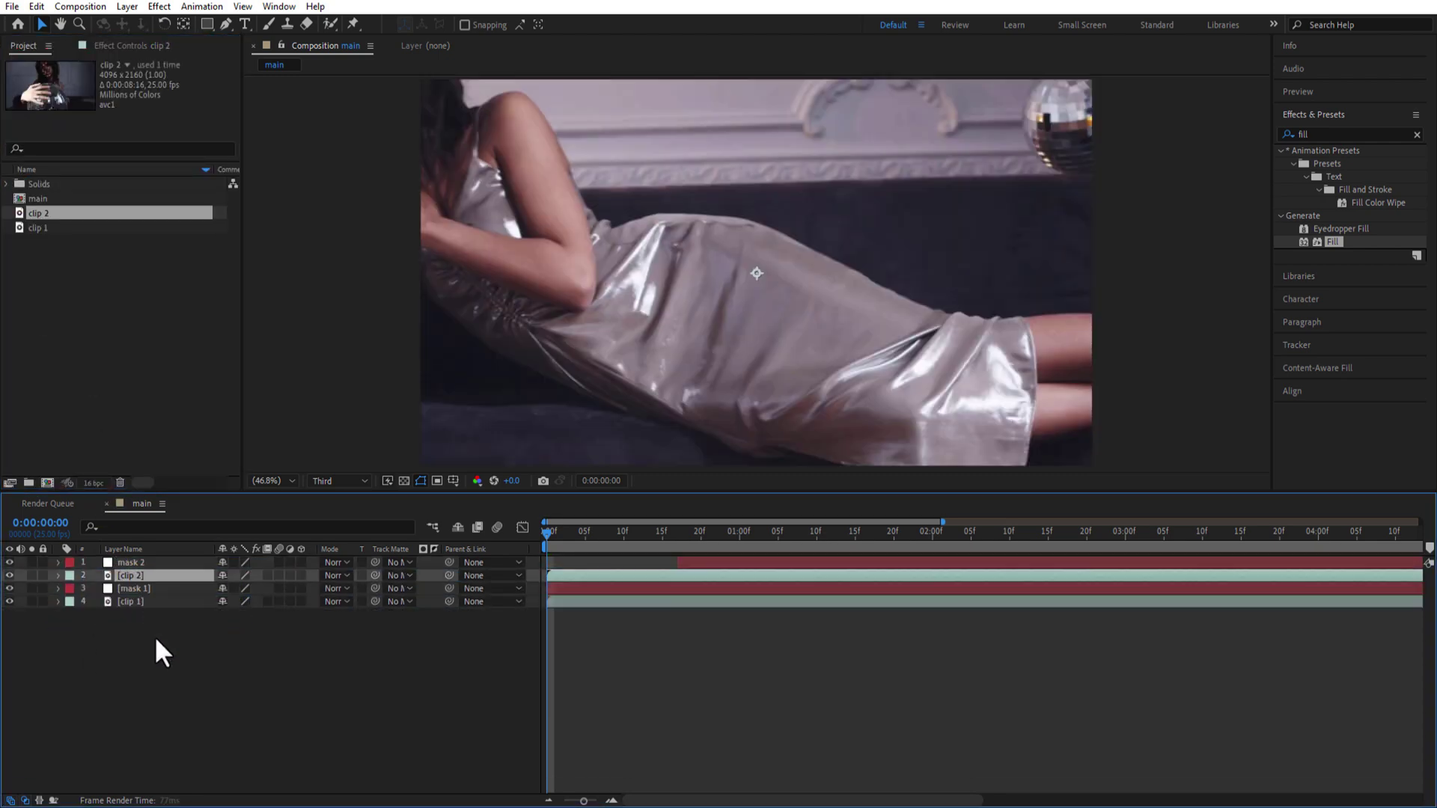
drag(581, 577, 693, 582)
- Assign mask 1 as the inverted track matte of clip 1 and mask 2 as the track matte of clip 2
click(715, 601)
click(397, 601)
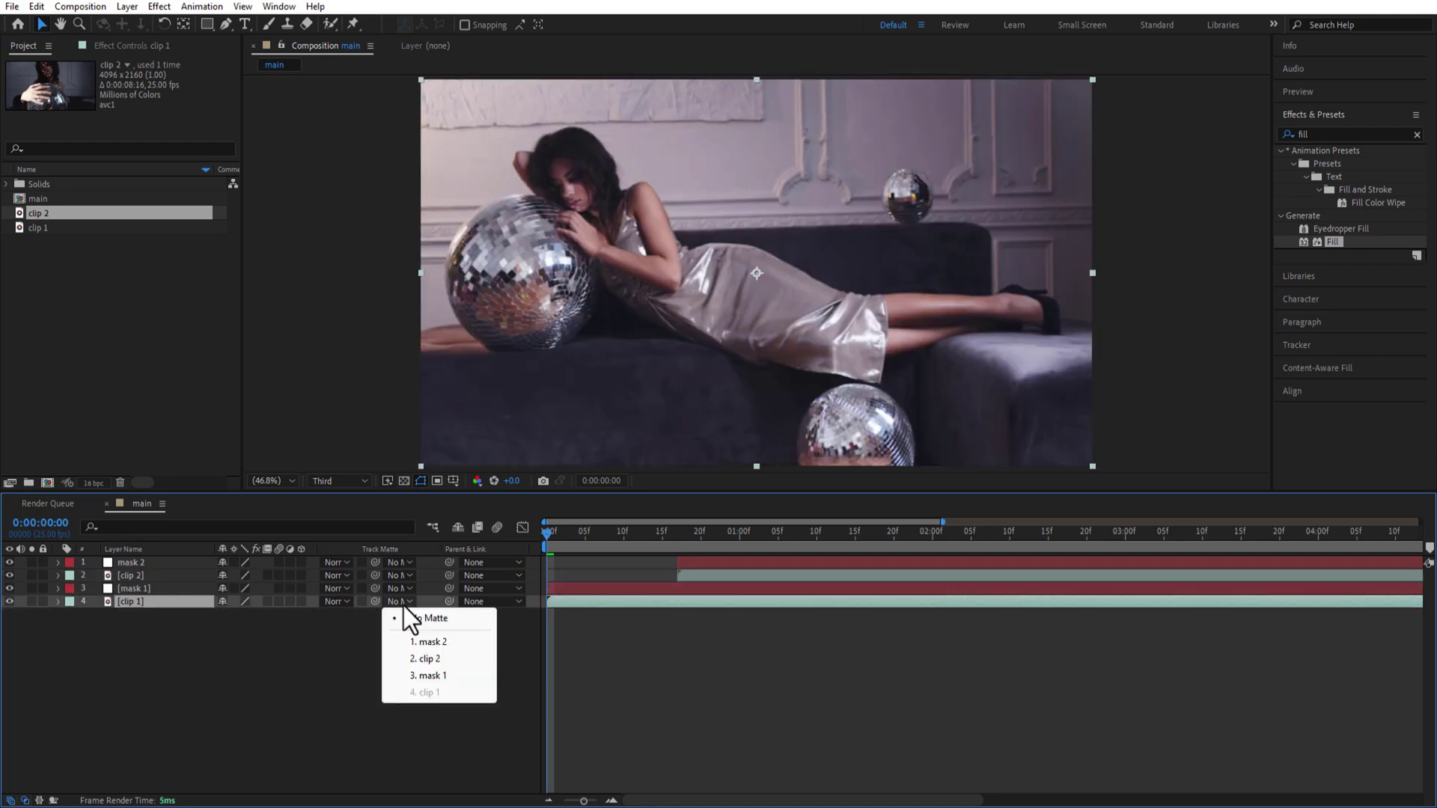
click(428, 674)
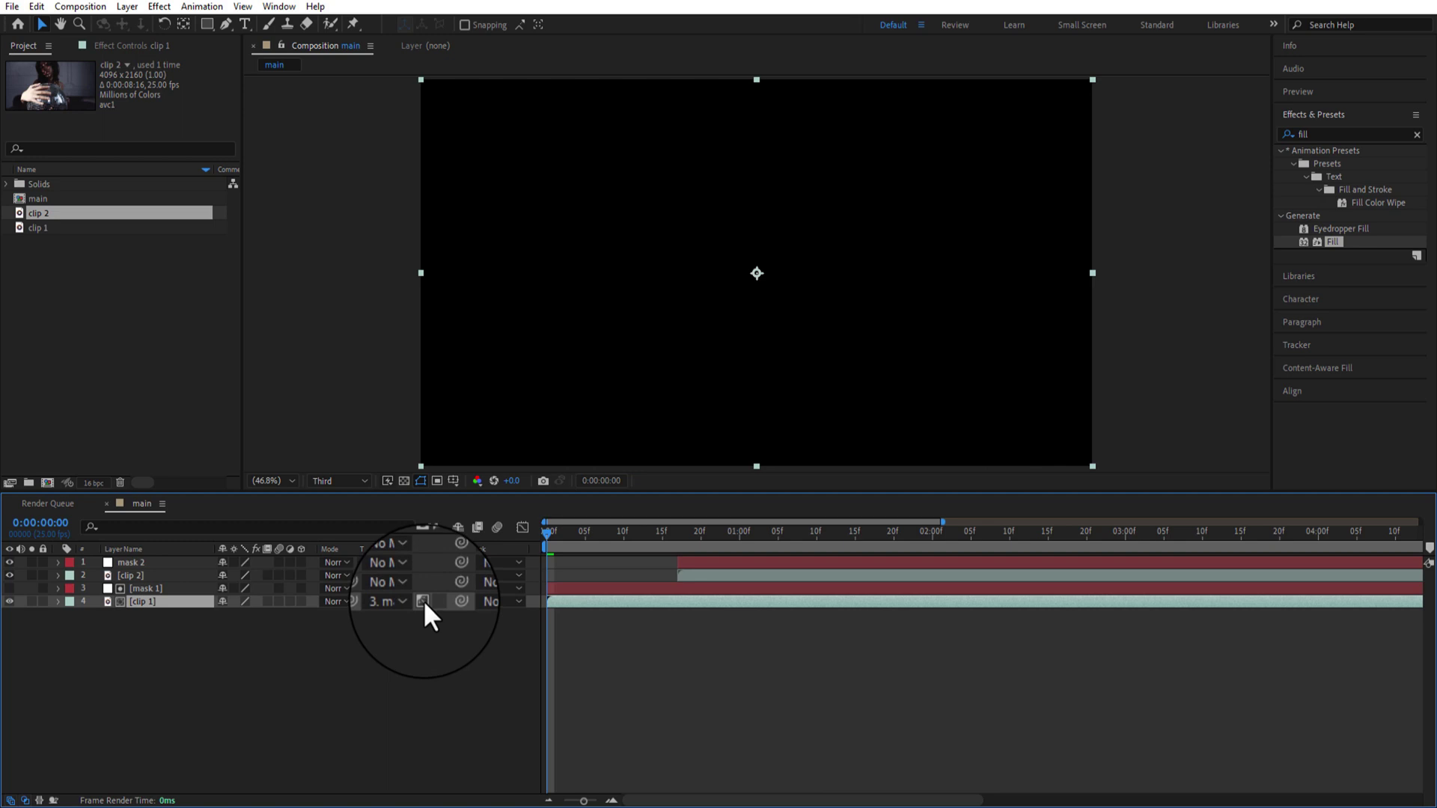
click(433, 601)
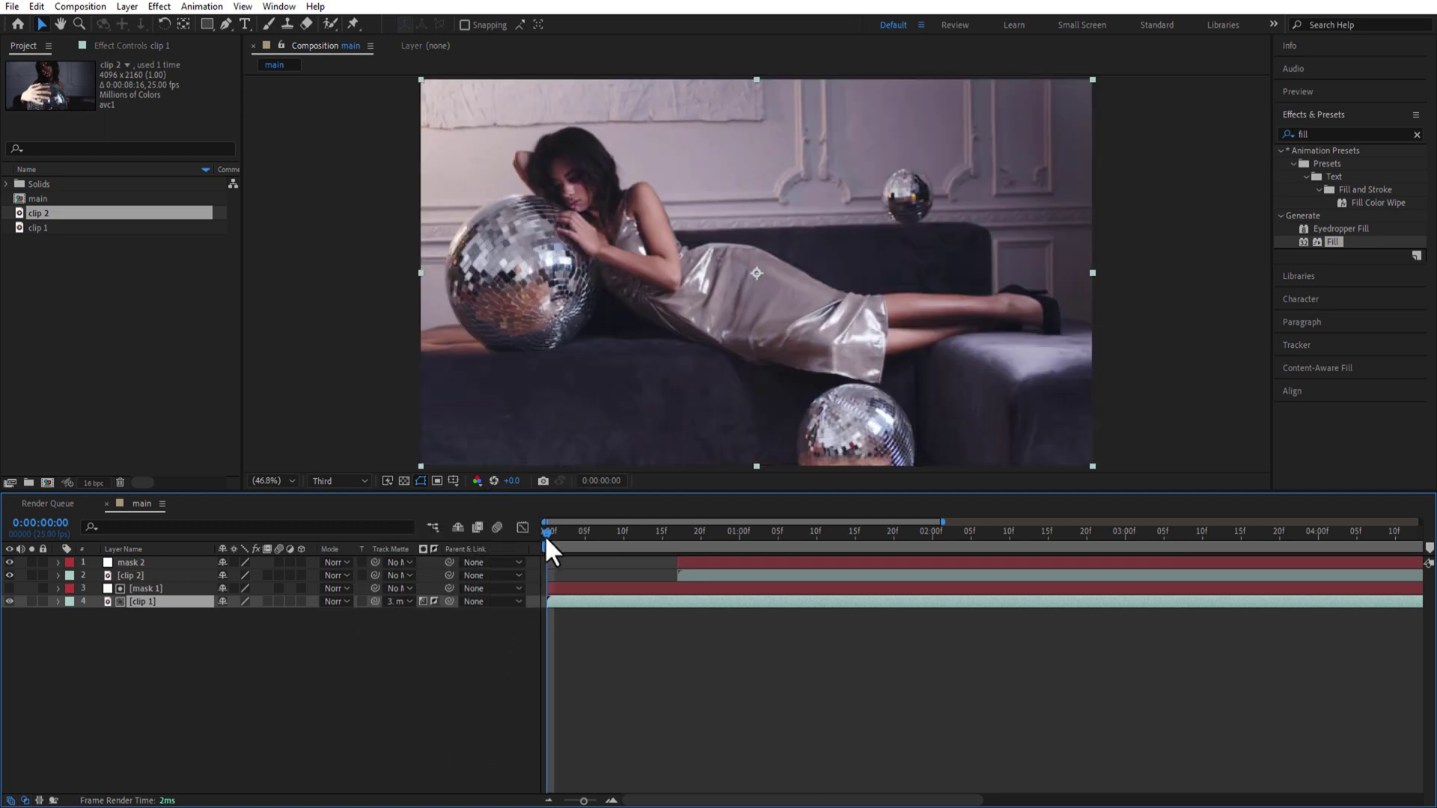
click(689, 574)
click(399, 576)
click(430, 615)
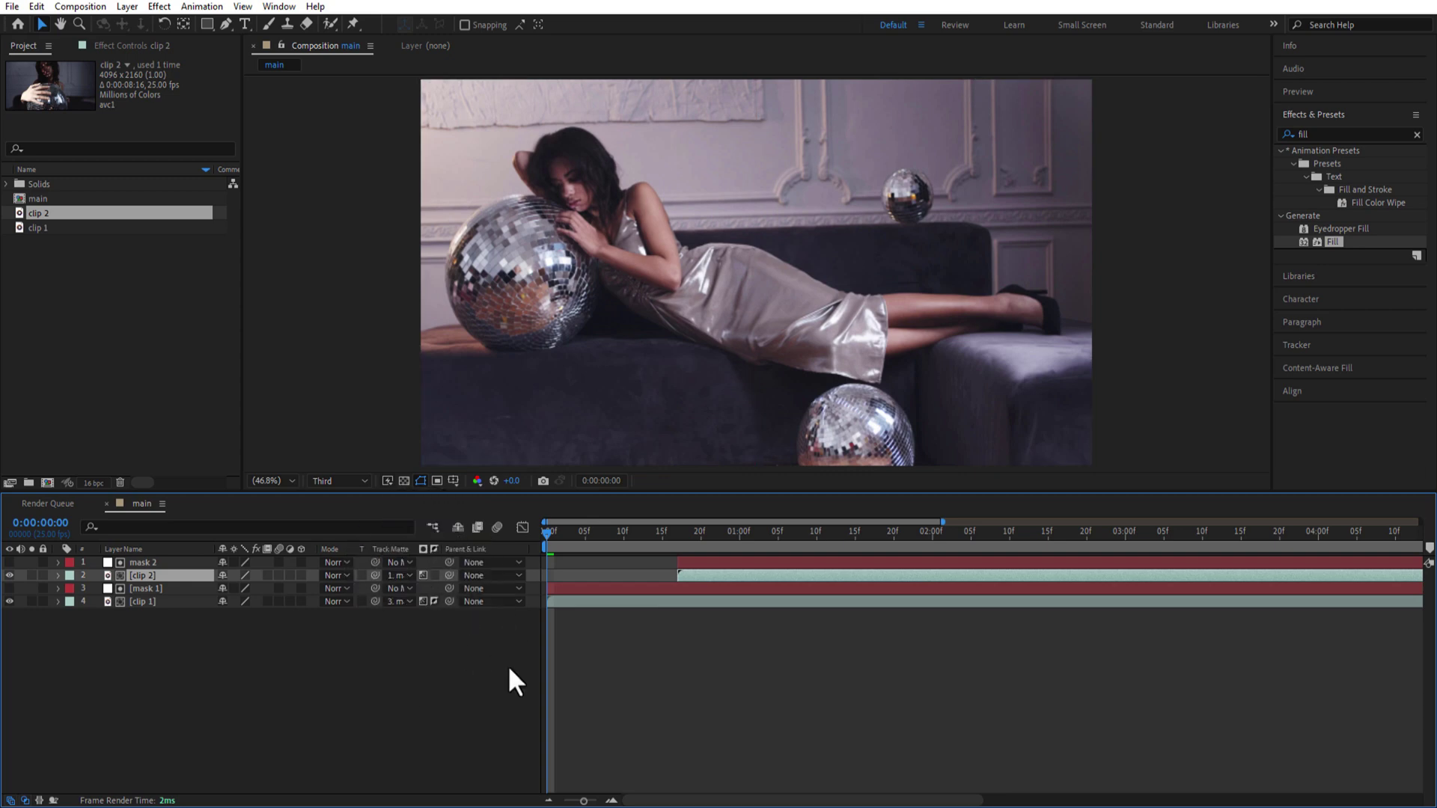
- Add a white solid named lines and place it between clip 2 and mask 1
right_click(231, 744)
mouse_move(271, 503)
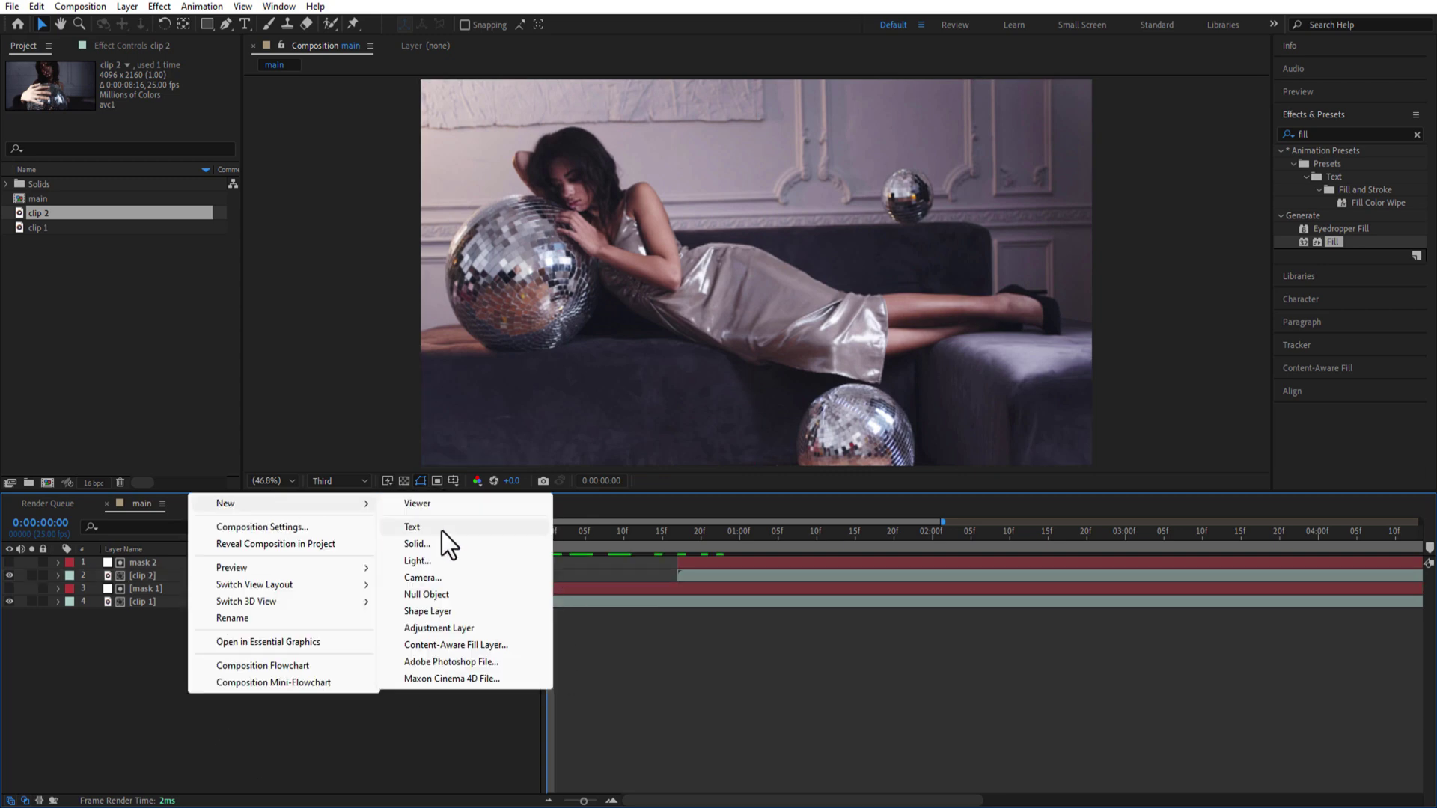
click(440, 545)
text(line)
click(224, 561)
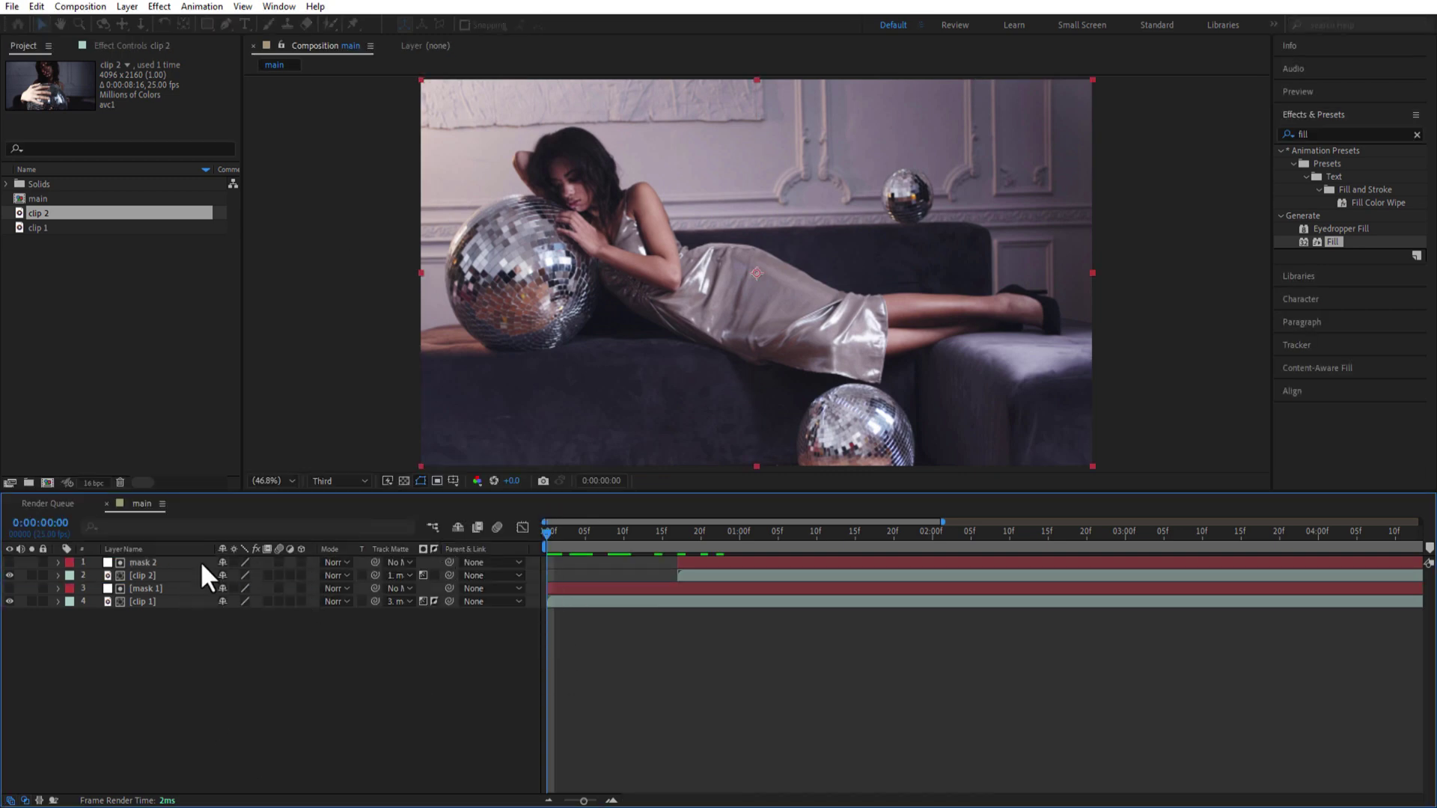
drag(144, 563, 155, 596)
- Apply the Turbulent Noise effect to the lines layer and set its Contrast to 750
click(1326, 133)
click(1301, 60)
drag(1342, 190, 145, 586)
click(146, 130)
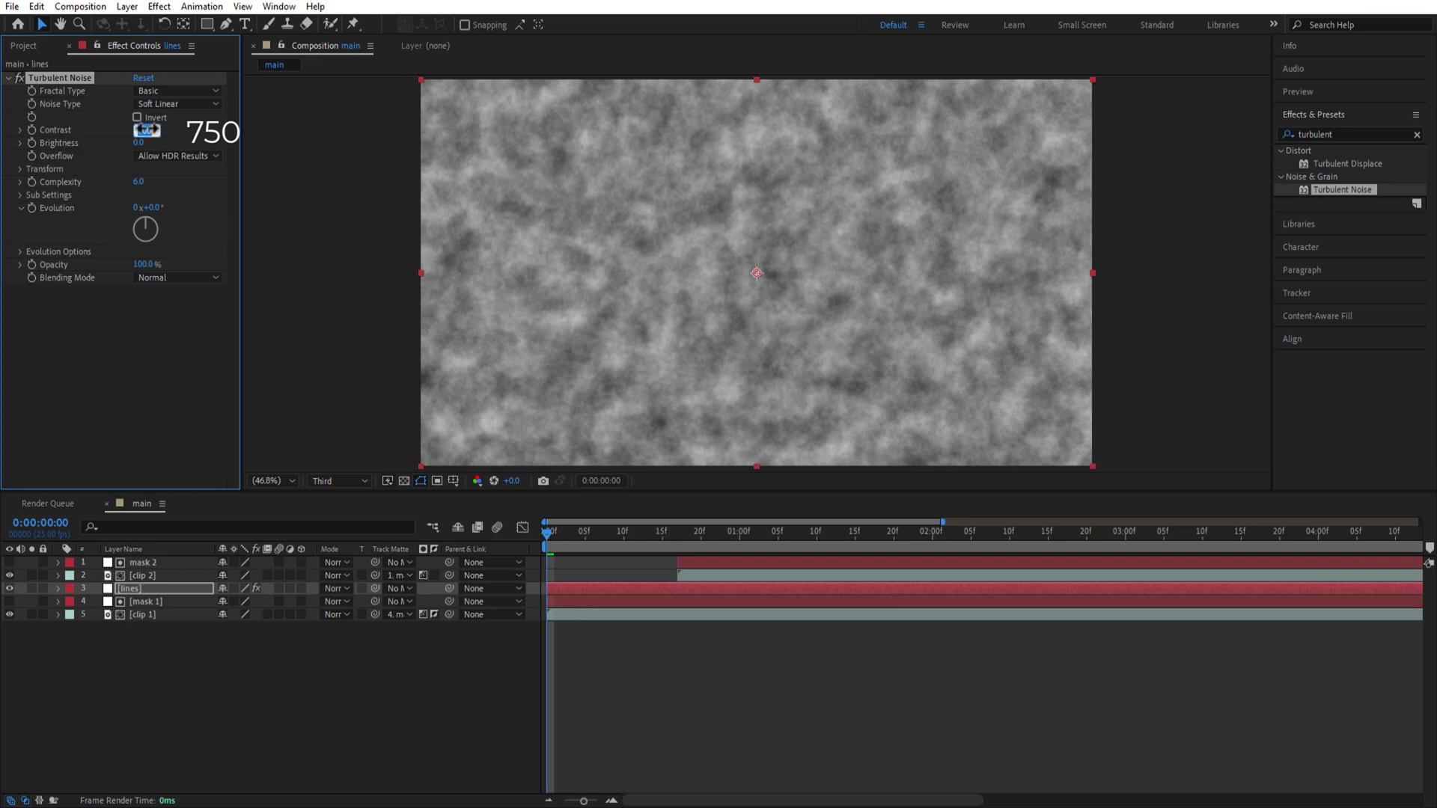
text(750)
key(Return)
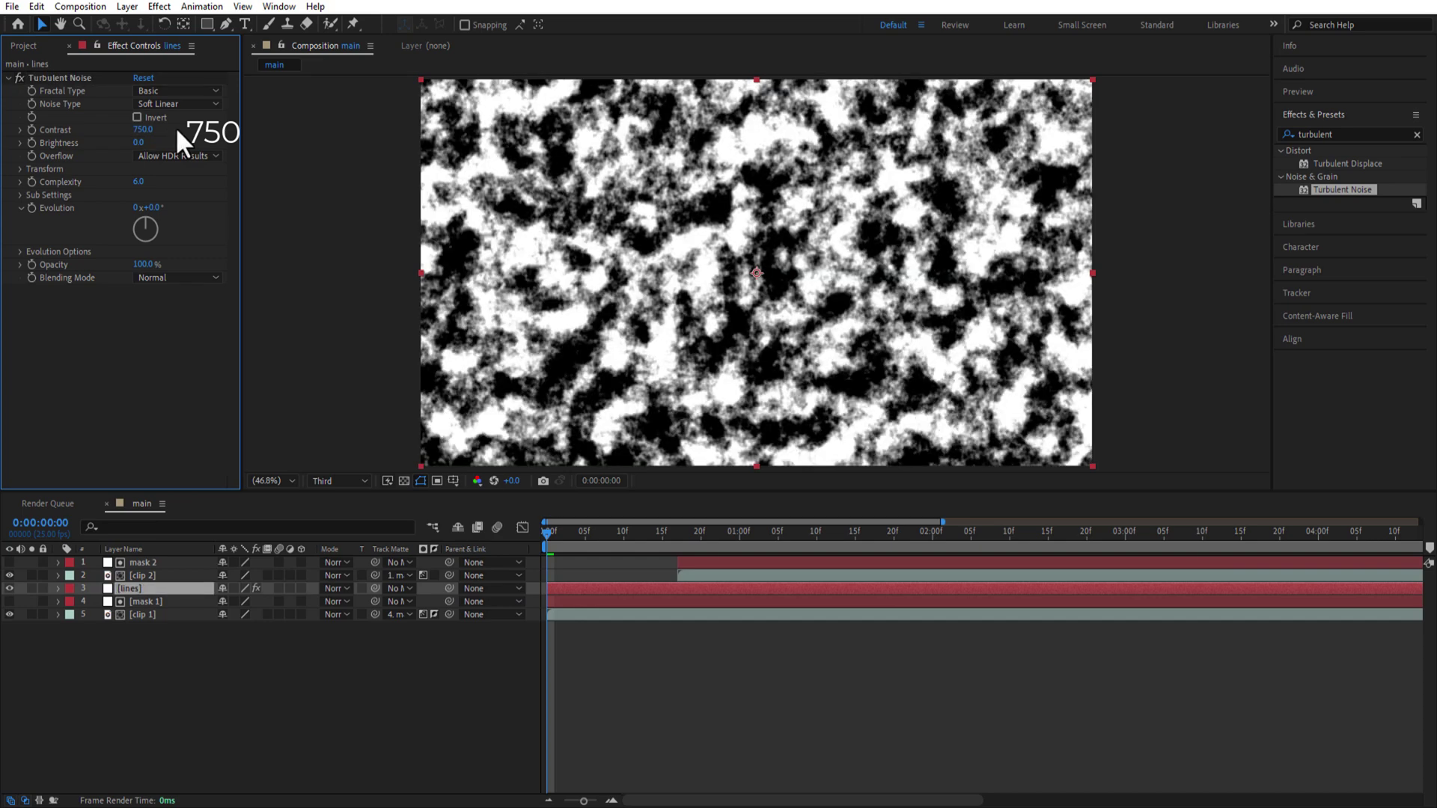
- Turn off Uniform Scaling in the noise's Transform settings and set Scale Width to 35 and Scale Height to 5000
click(20, 169)
click(137, 196)
click(143, 222)
text(35)
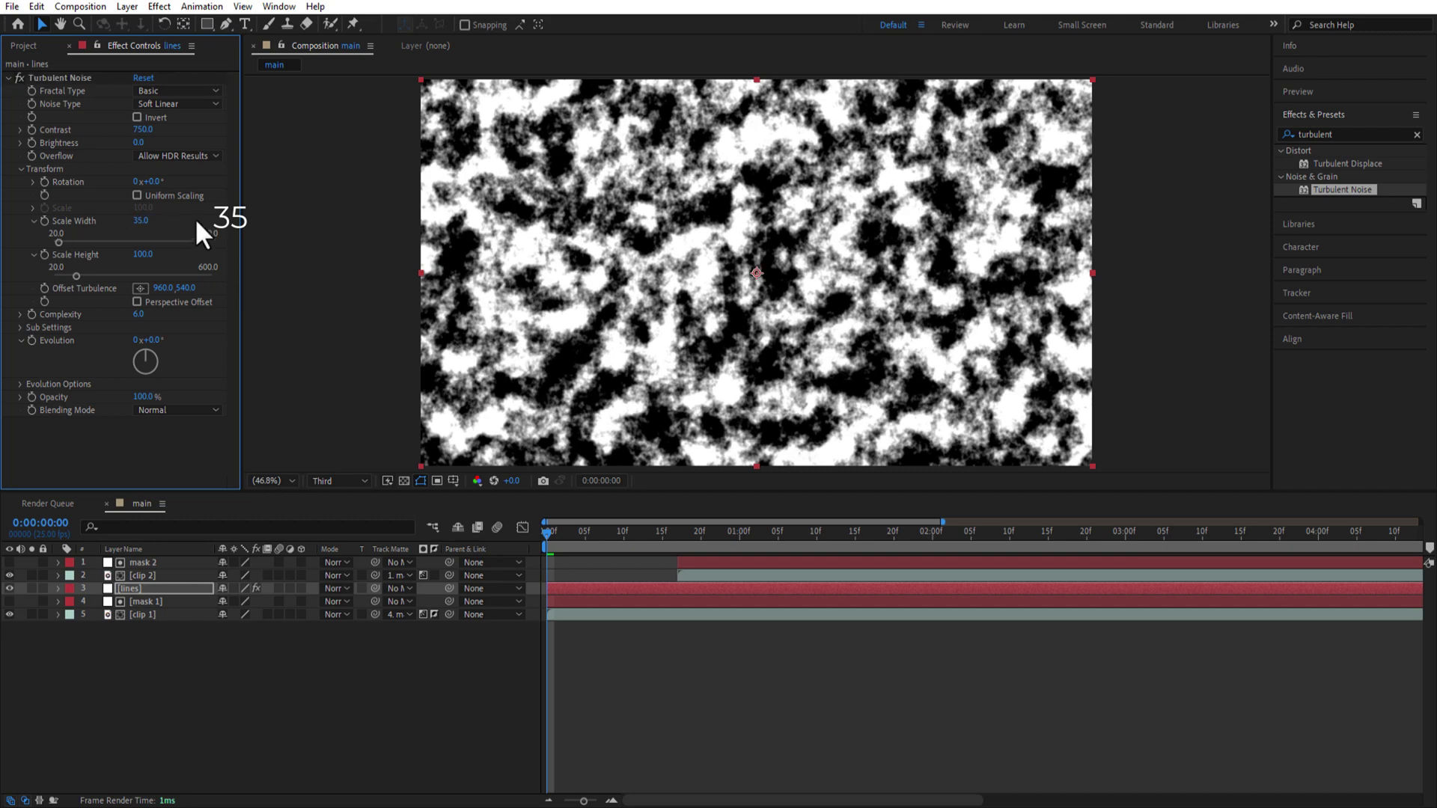
click(144, 254)
text(5000)
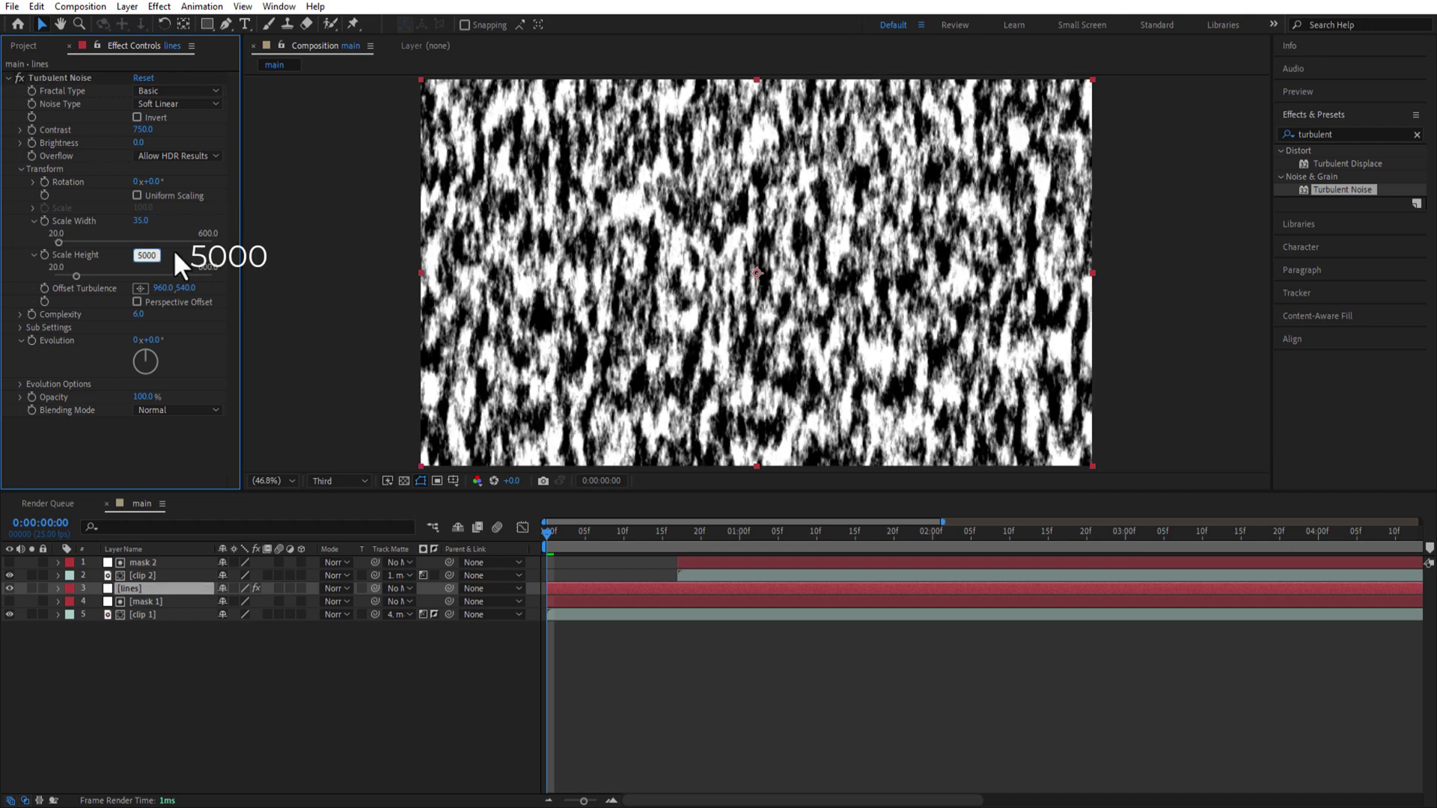
key(Return)
- Keyframe only the horizontal scale of the lines layer from 0% at frame 0 to 2000% at 1 second
click(163, 590)
key(s)
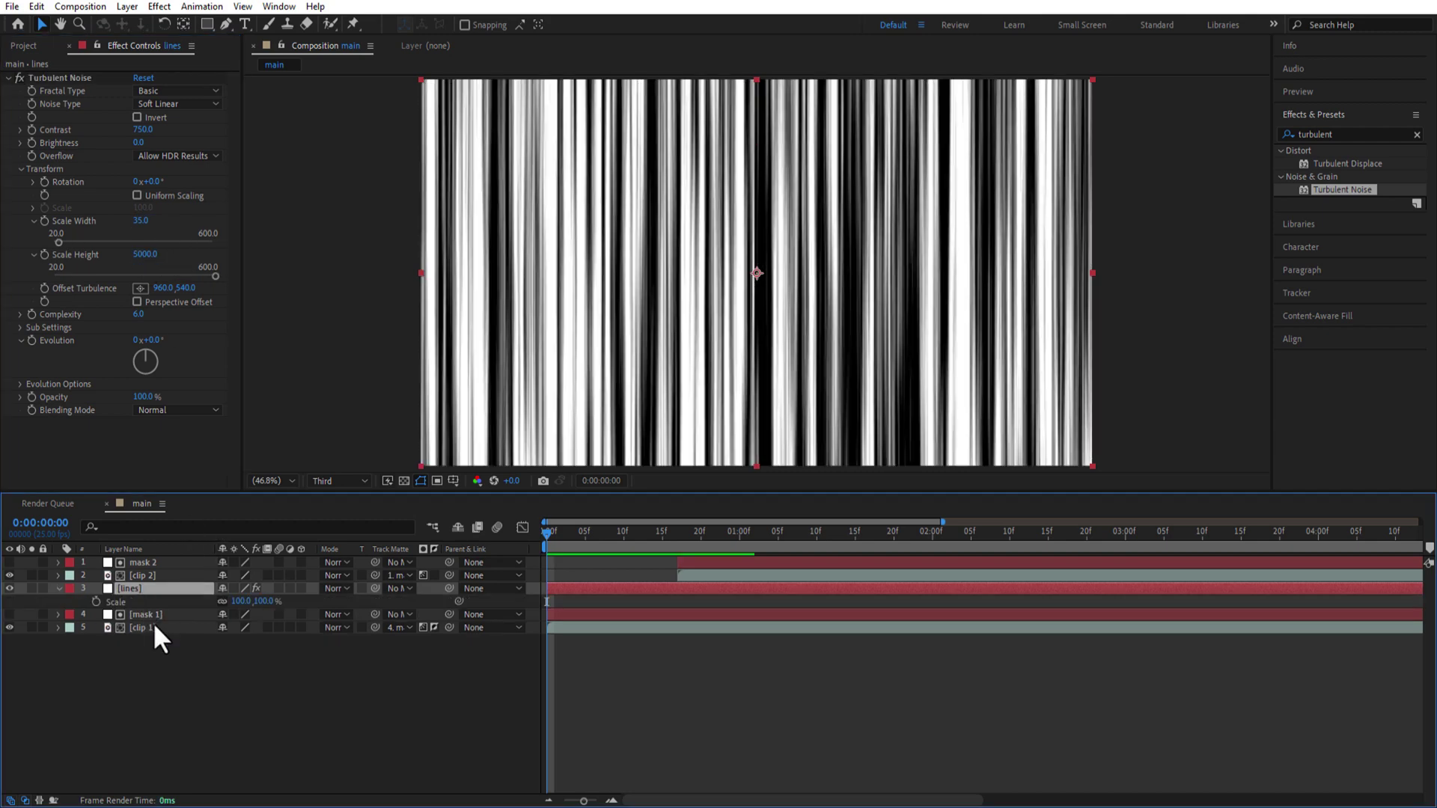
click(221, 601)
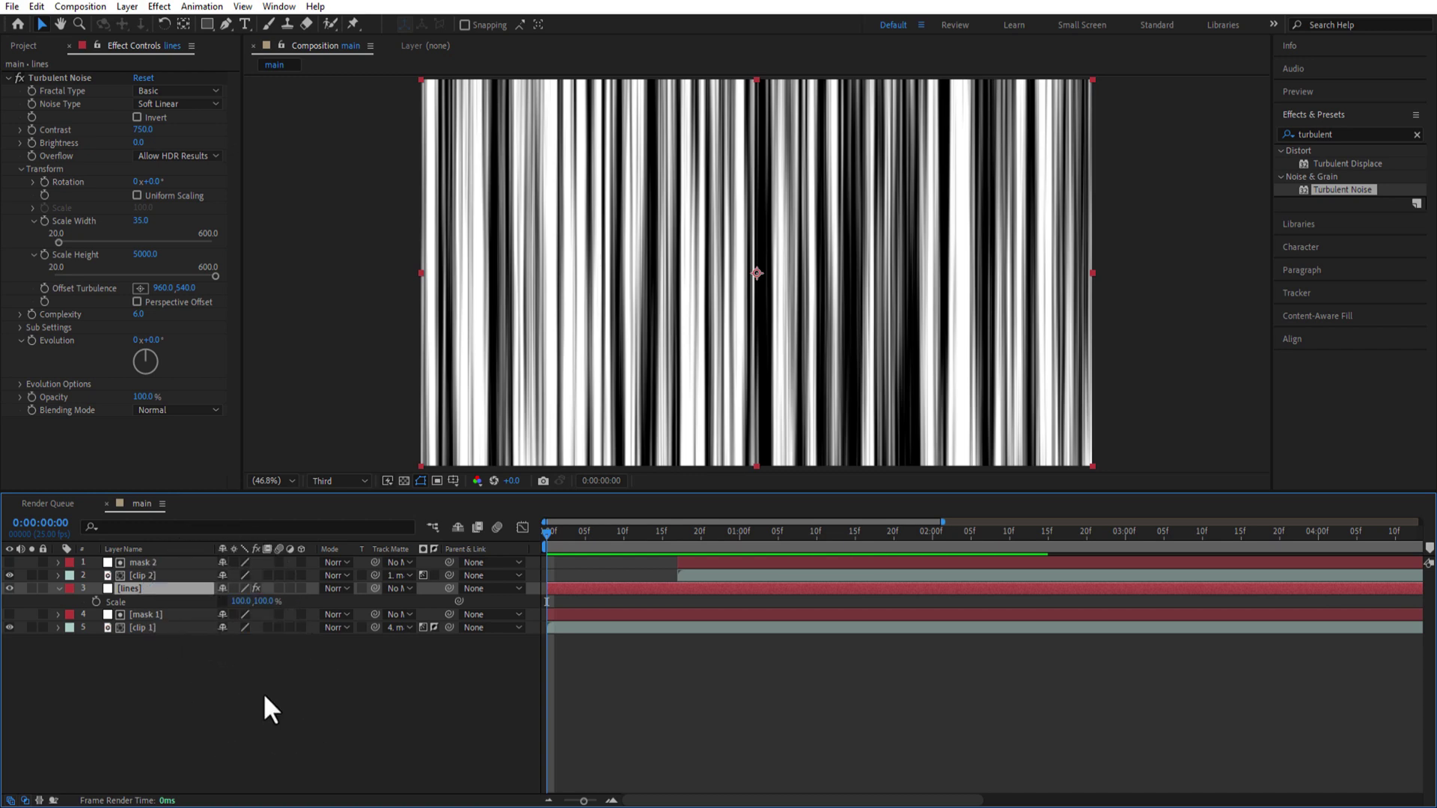
click(241, 601)
text(0)
key(Return)
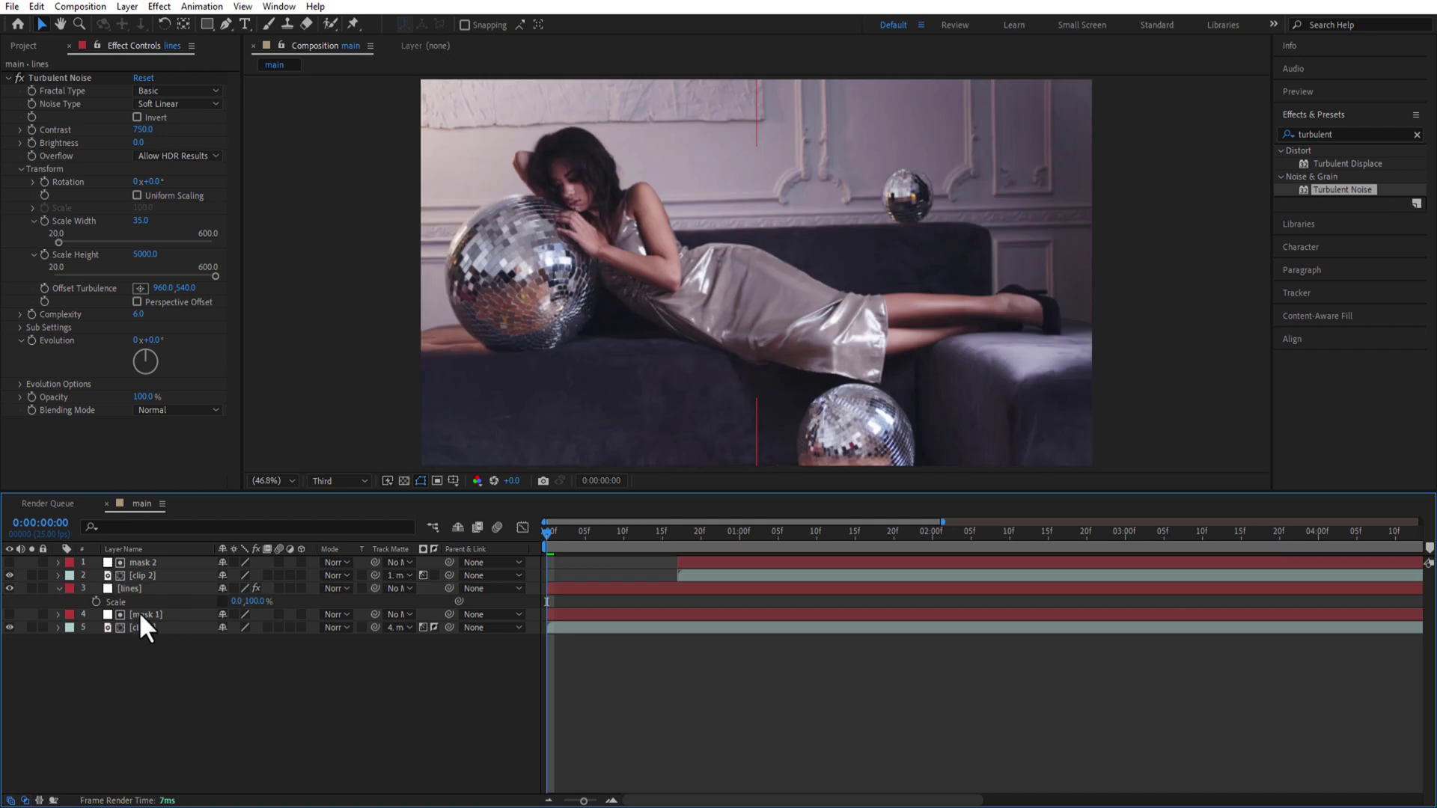
click(96, 602)
drag(658, 546, 739, 551)
click(237, 601)
text(2000)
key(Return)
- Ease the lines layer's scale keyframes, shape the speed graph to peak sharply at 1 second, and preview the animation
drag(755, 599, 545, 610)
click(522, 526)
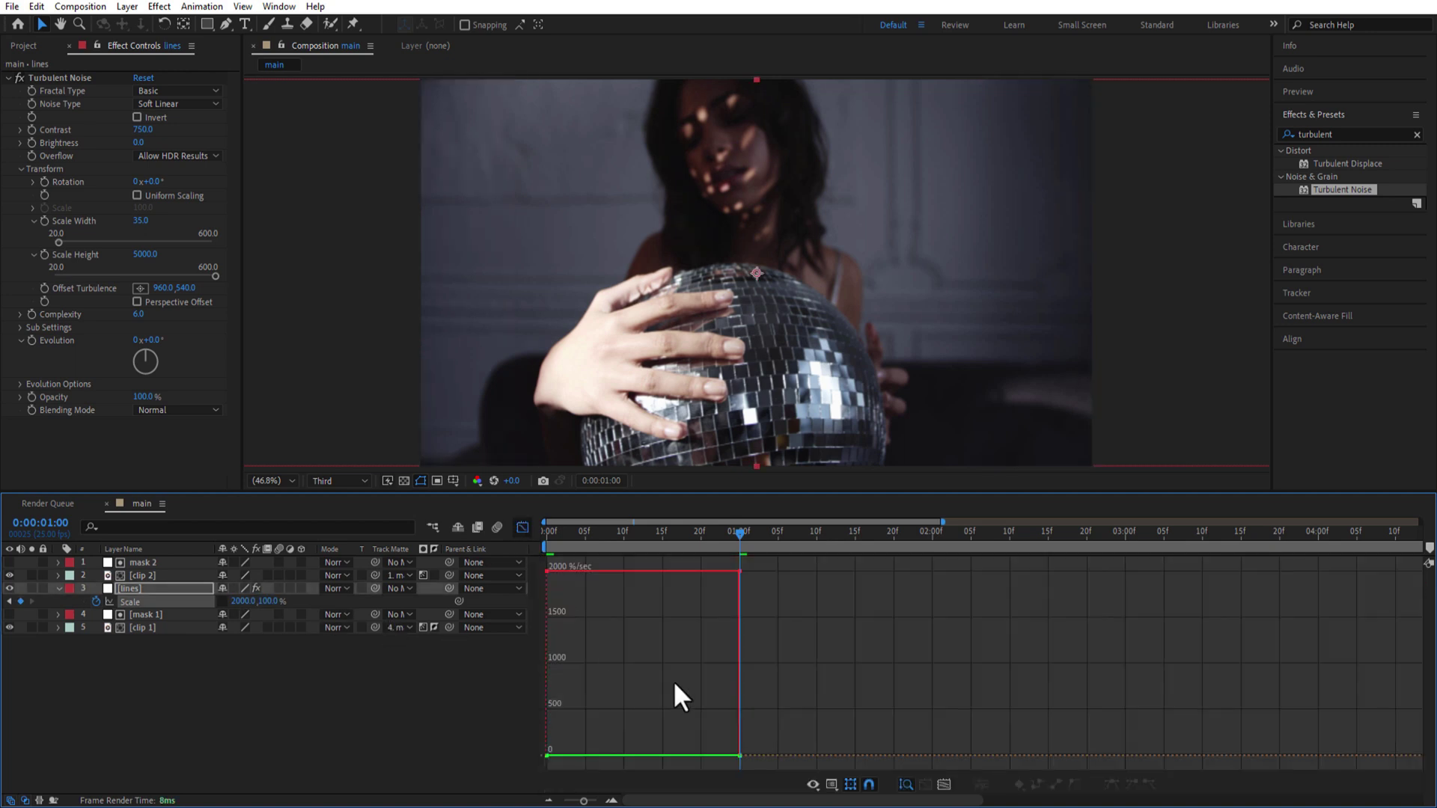
drag(787, 565, 537, 754)
drag(561, 570, 768, 722)
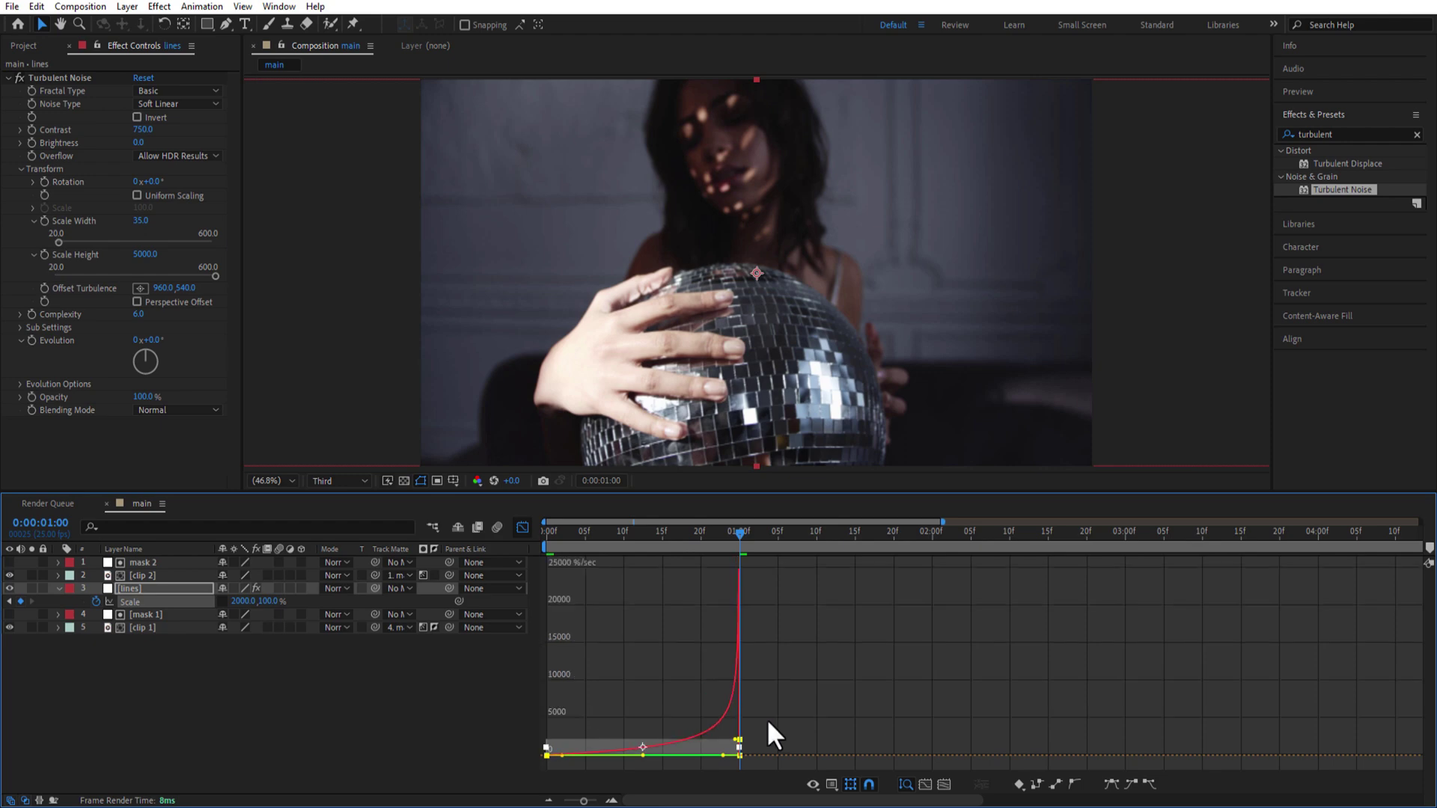
click(522, 528)
key(space)
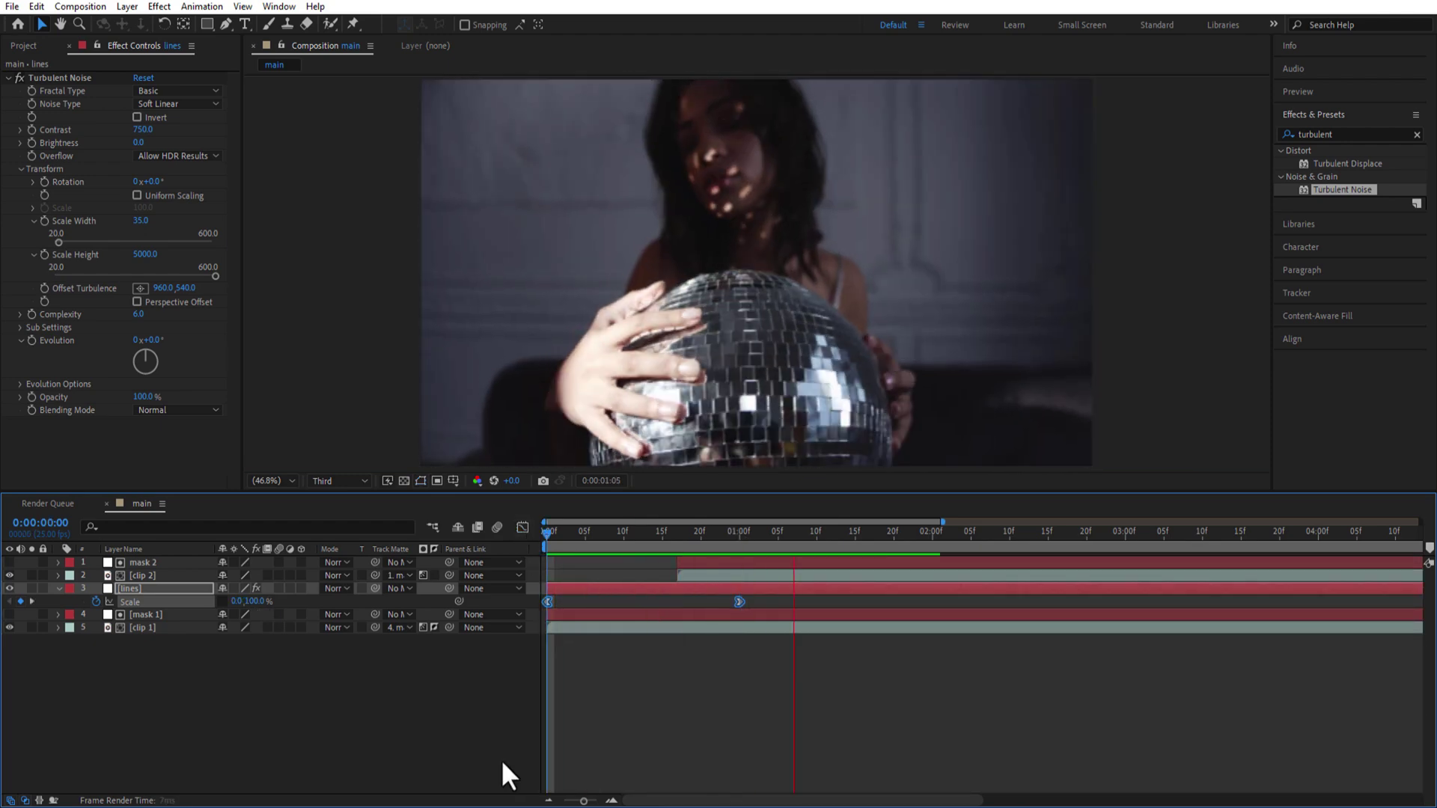
- Create a white 1920 x 1080 solid named "colors 1" and place it directly below the lines layer
right_click(227, 680)
mouse_move(299, 492)
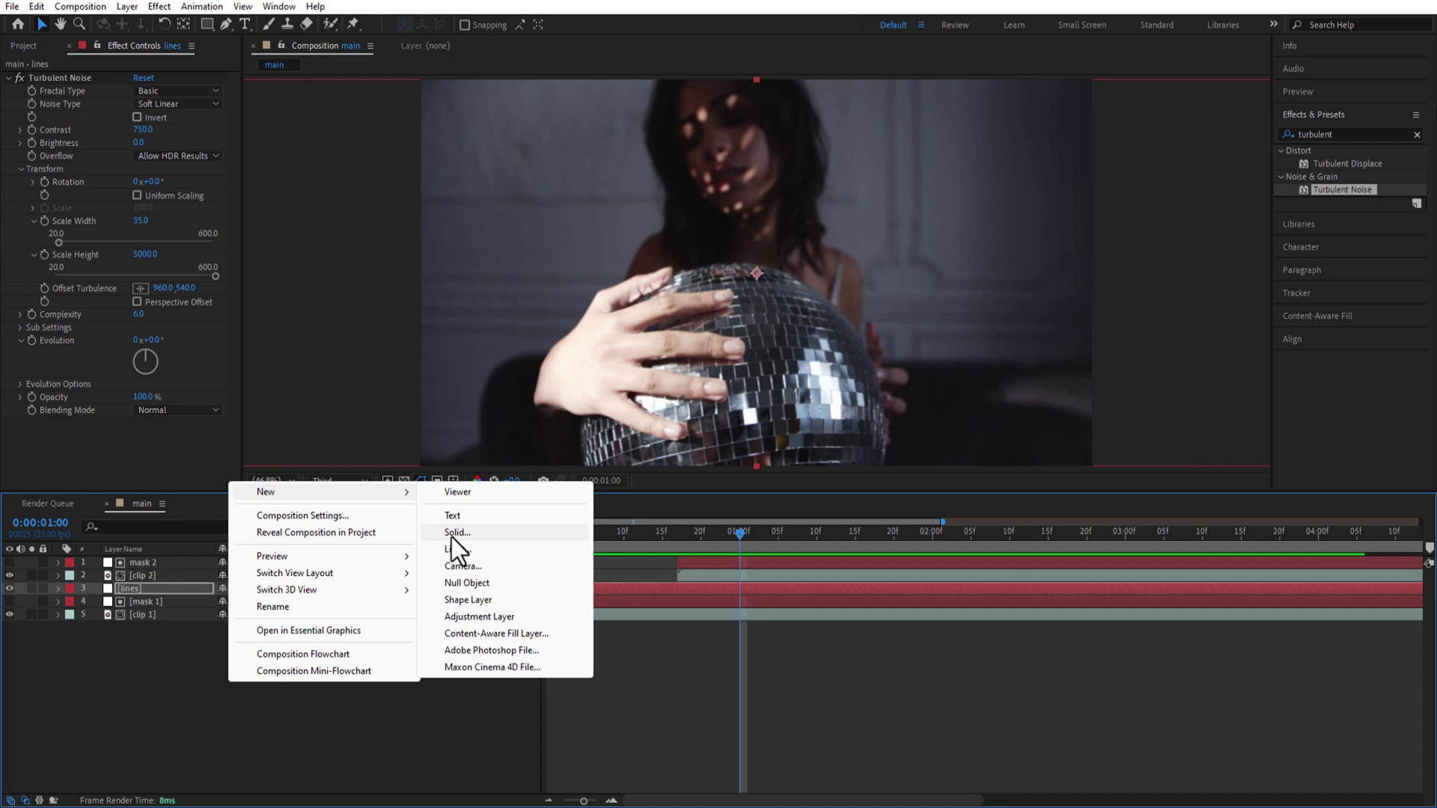
click(451, 535)
text(colors 1)
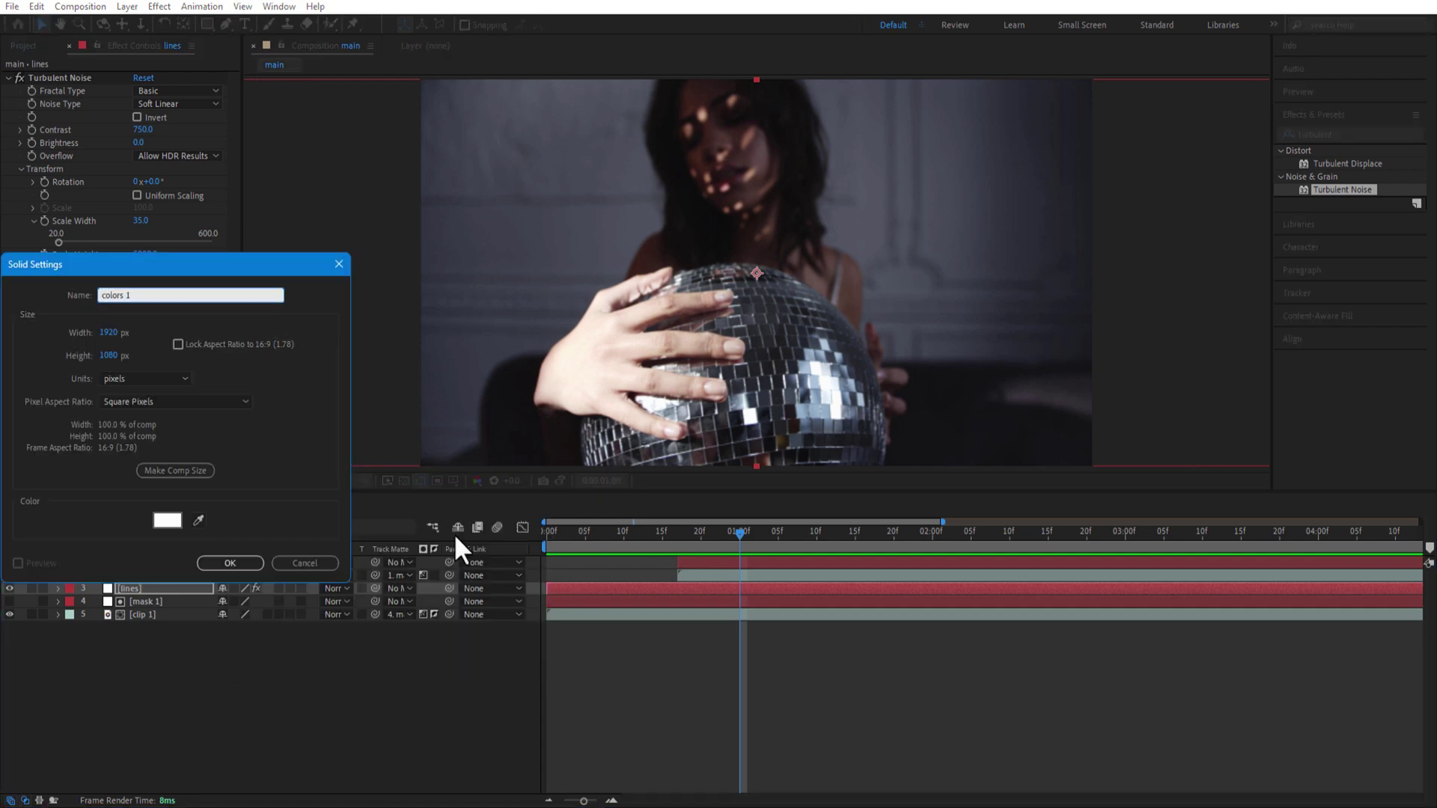
click(232, 562)
drag(153, 586, 162, 612)
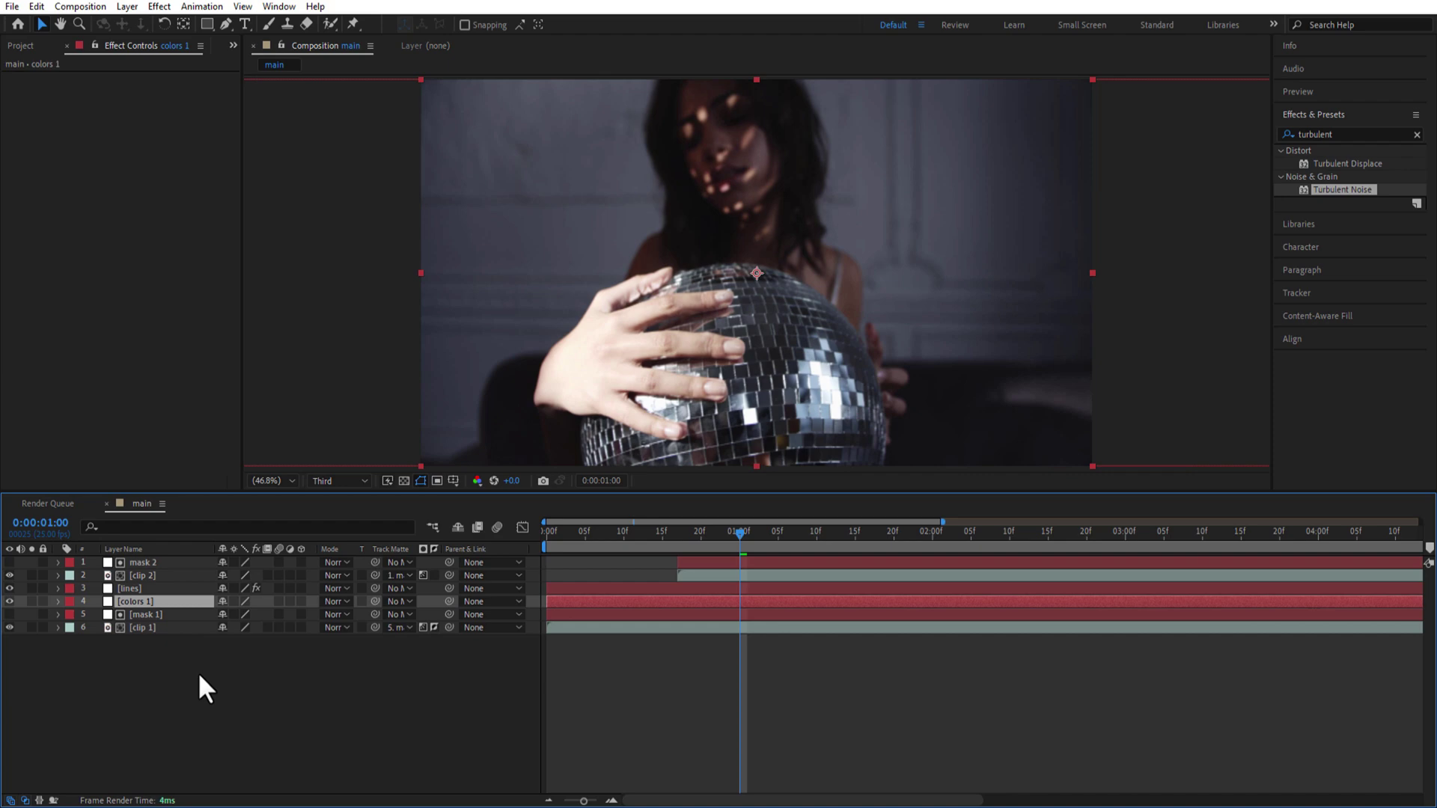
- Find the 4-Color Gradient effect and apply it to the colors 1 layer
double_click(1337, 135)
text(4)
drag(1339, 371, 163, 602)
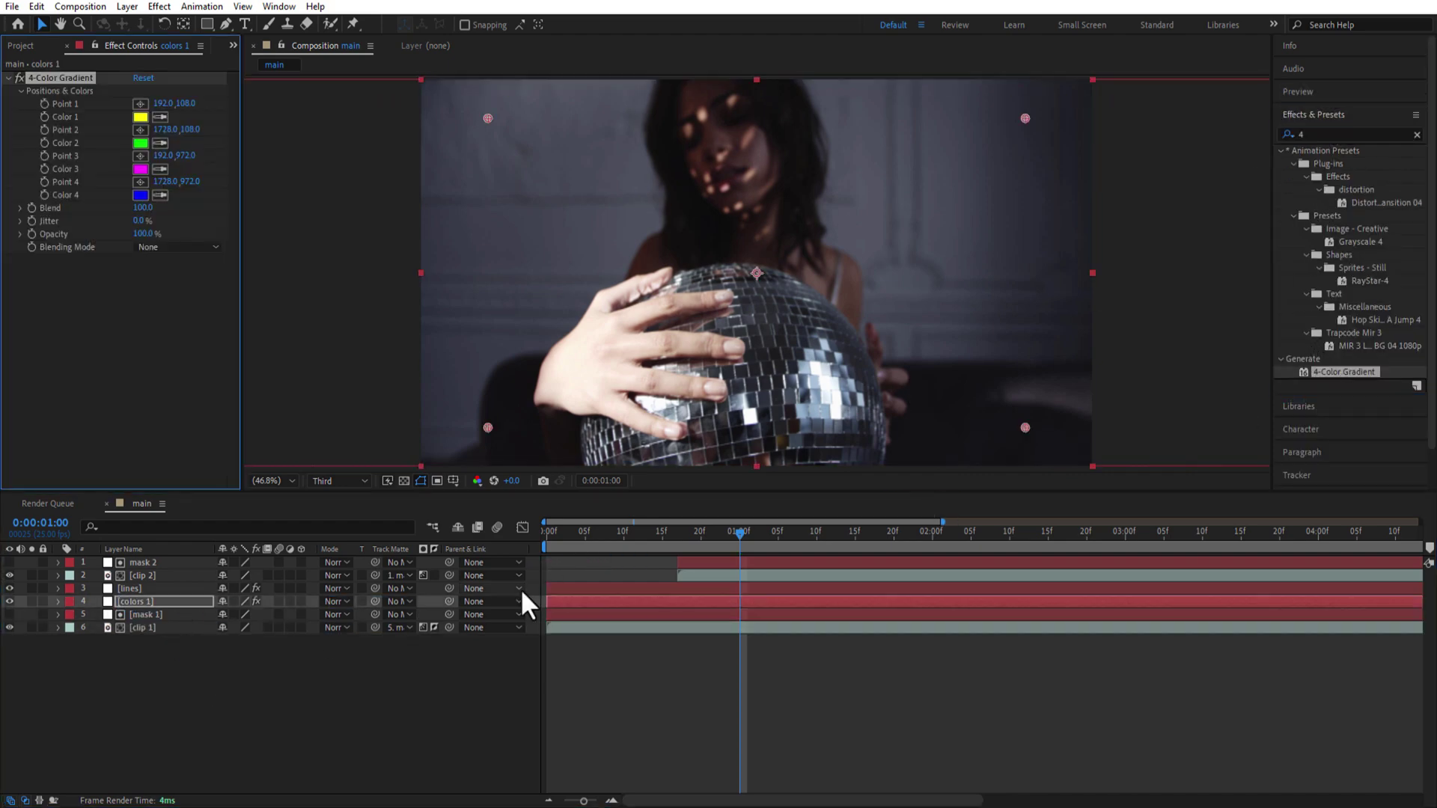
- Use the lines layer as the luma track matte of the colors 1 layer, checking it at frame 10
click(622, 530)
click(395, 601)
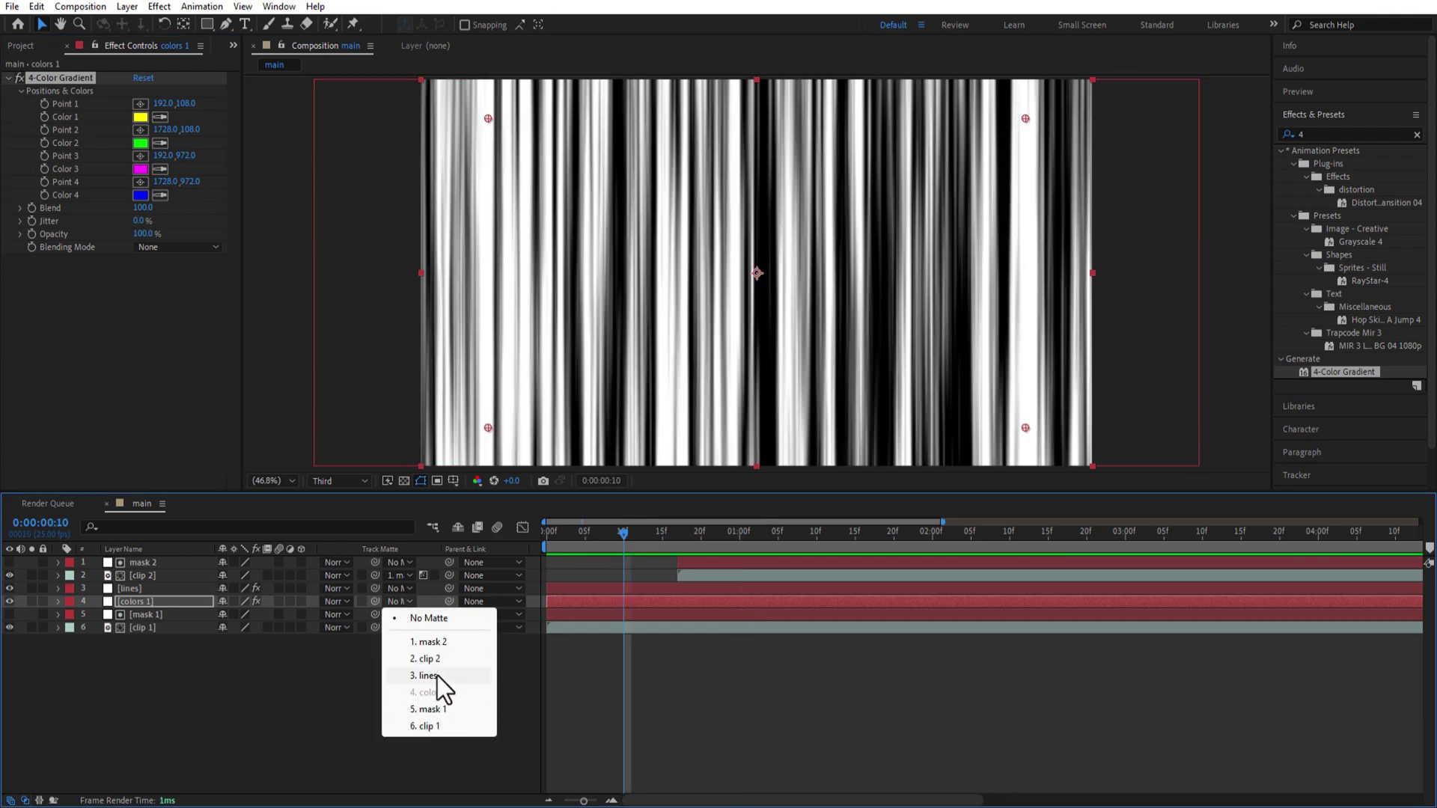
click(437, 675)
click(421, 601)
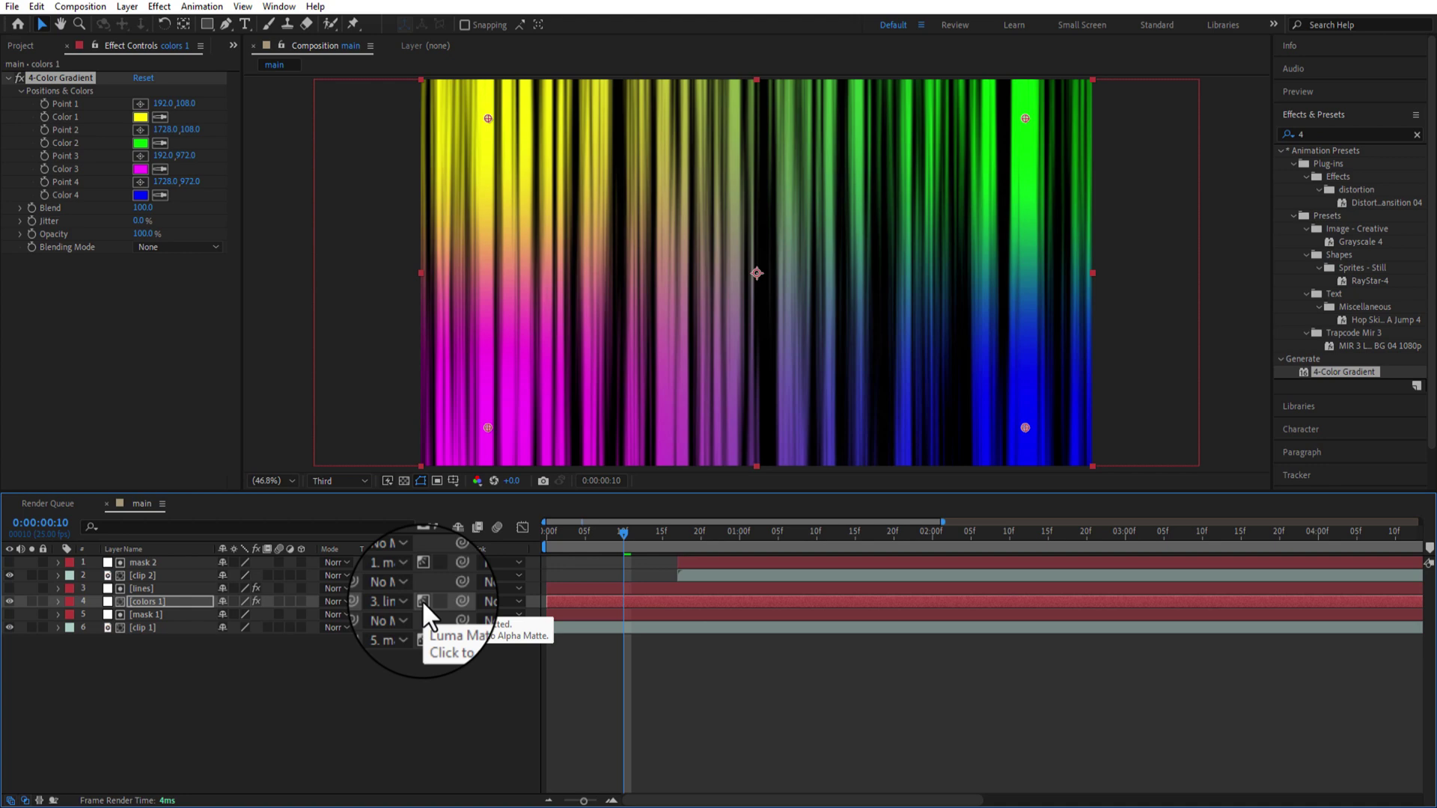
- Set the gradient's Color 1 to 007BFE and Color 2 to FF412B
click(141, 117)
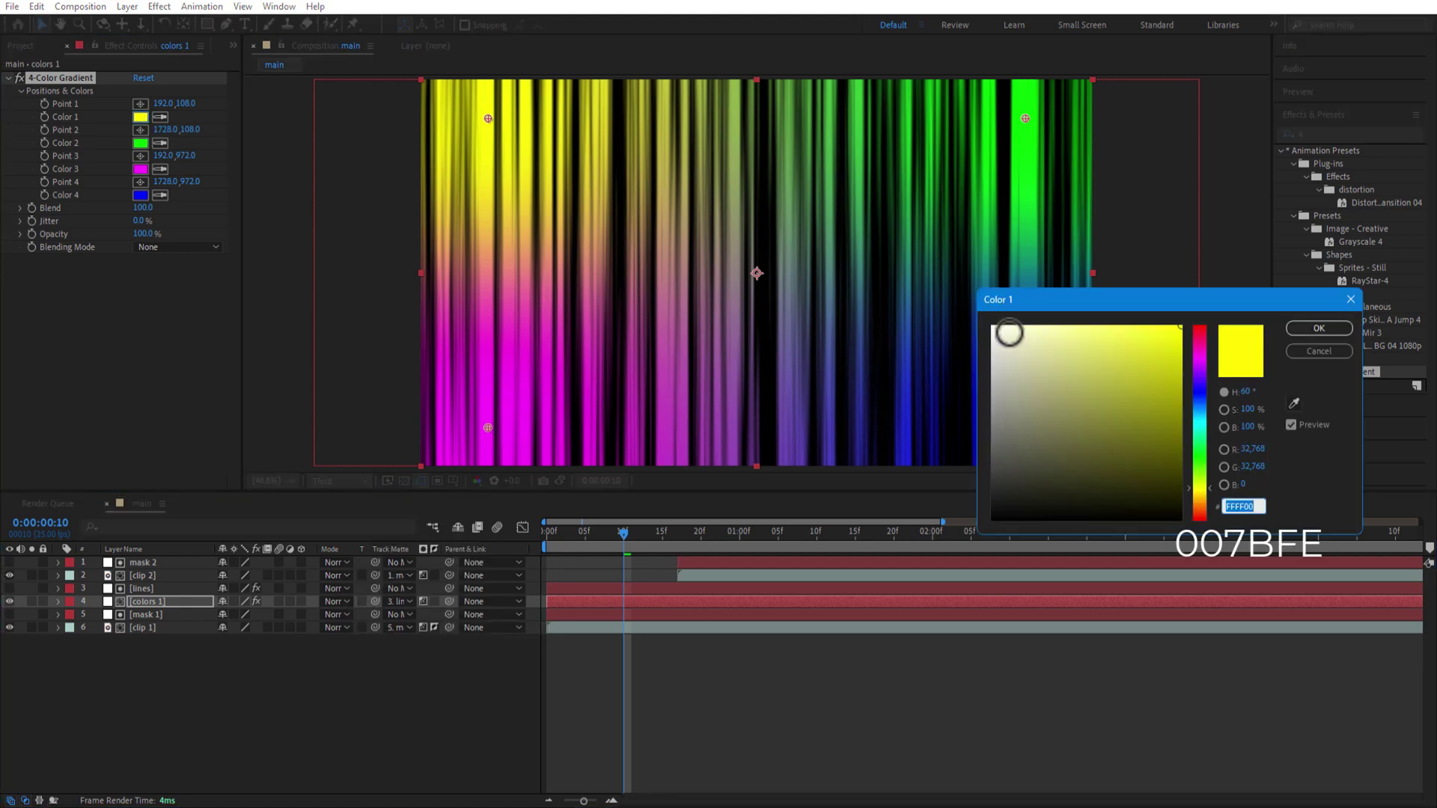
text(007BFE)
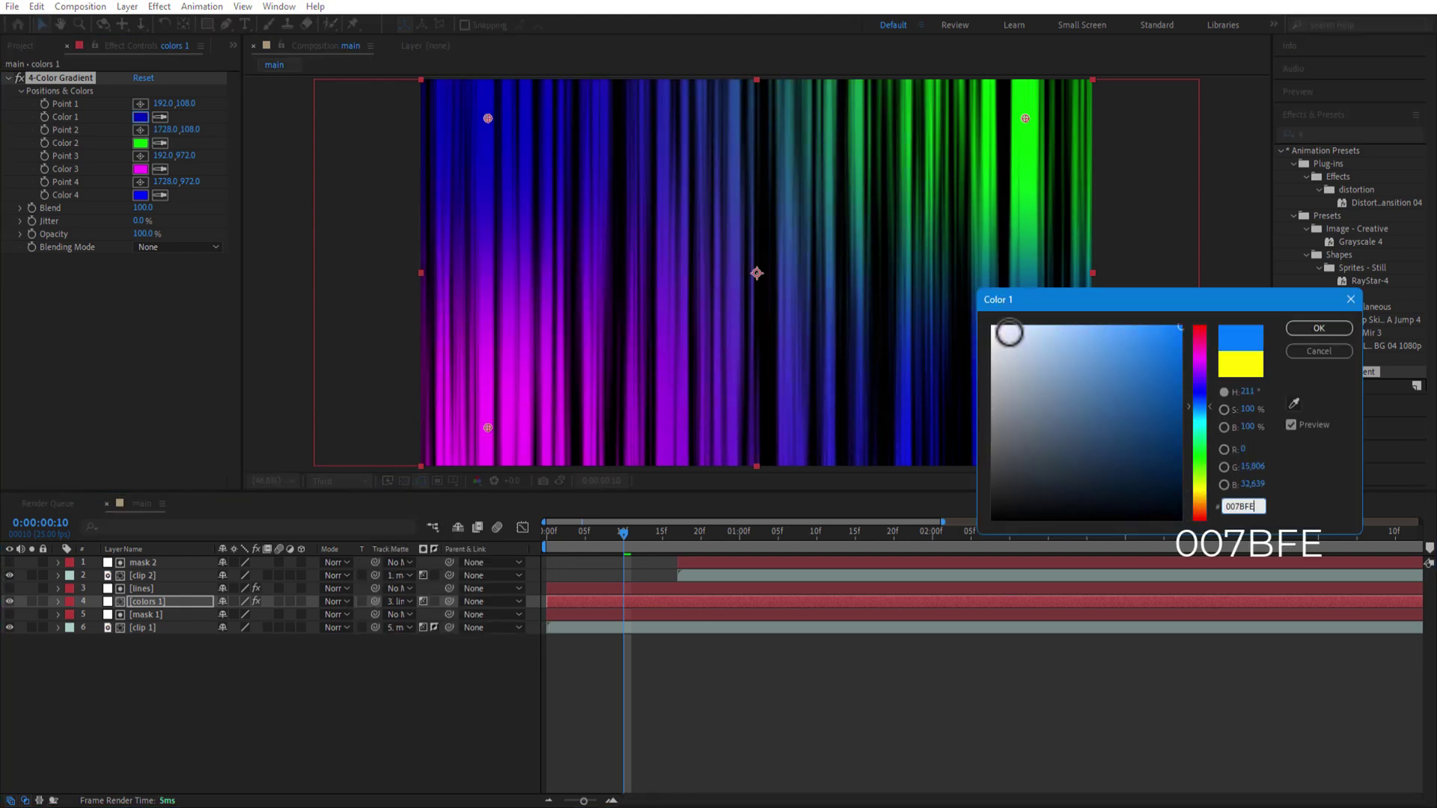
key(Tab)
click(1319, 329)
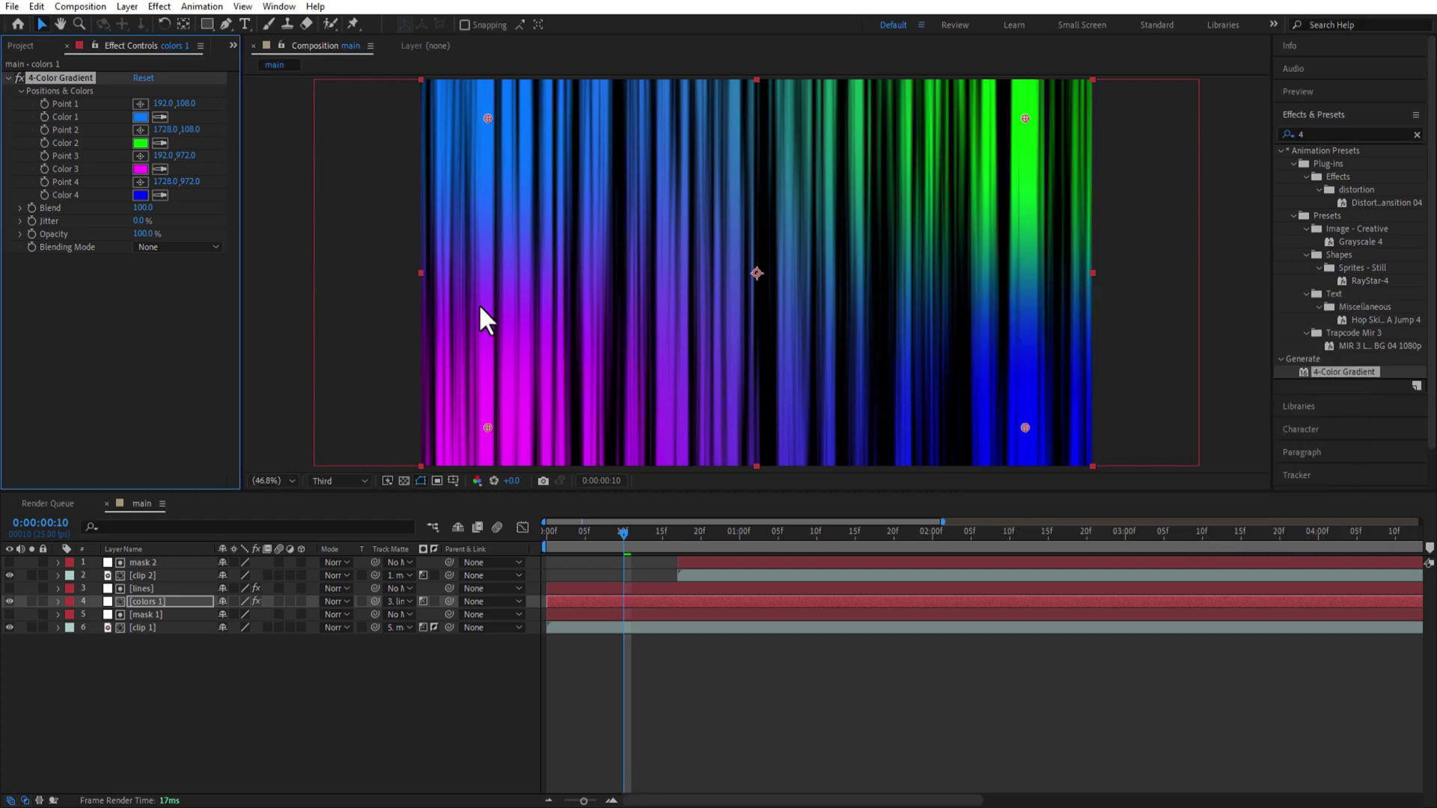
click(141, 143)
text(FF)
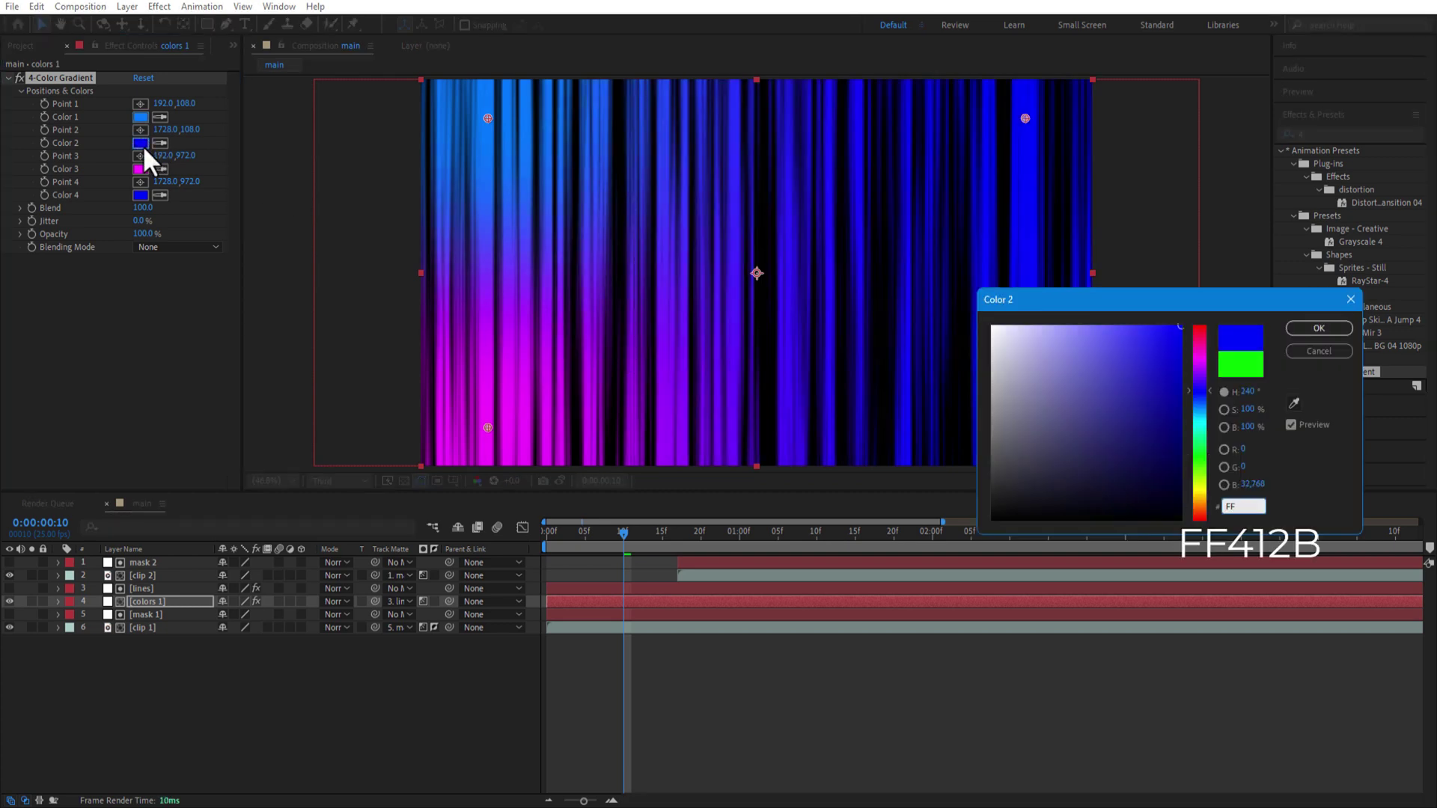
text(412B)
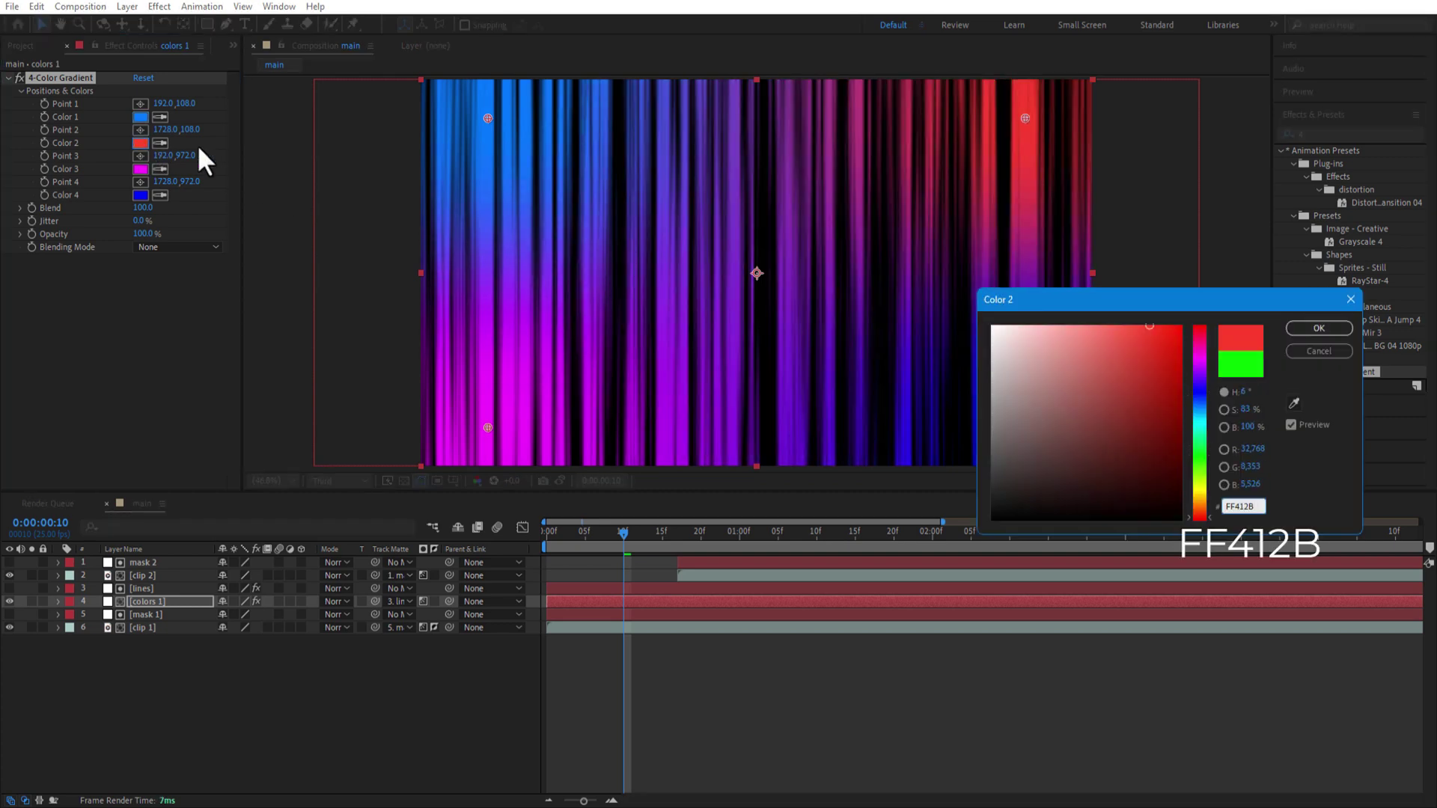
click(1292, 329)
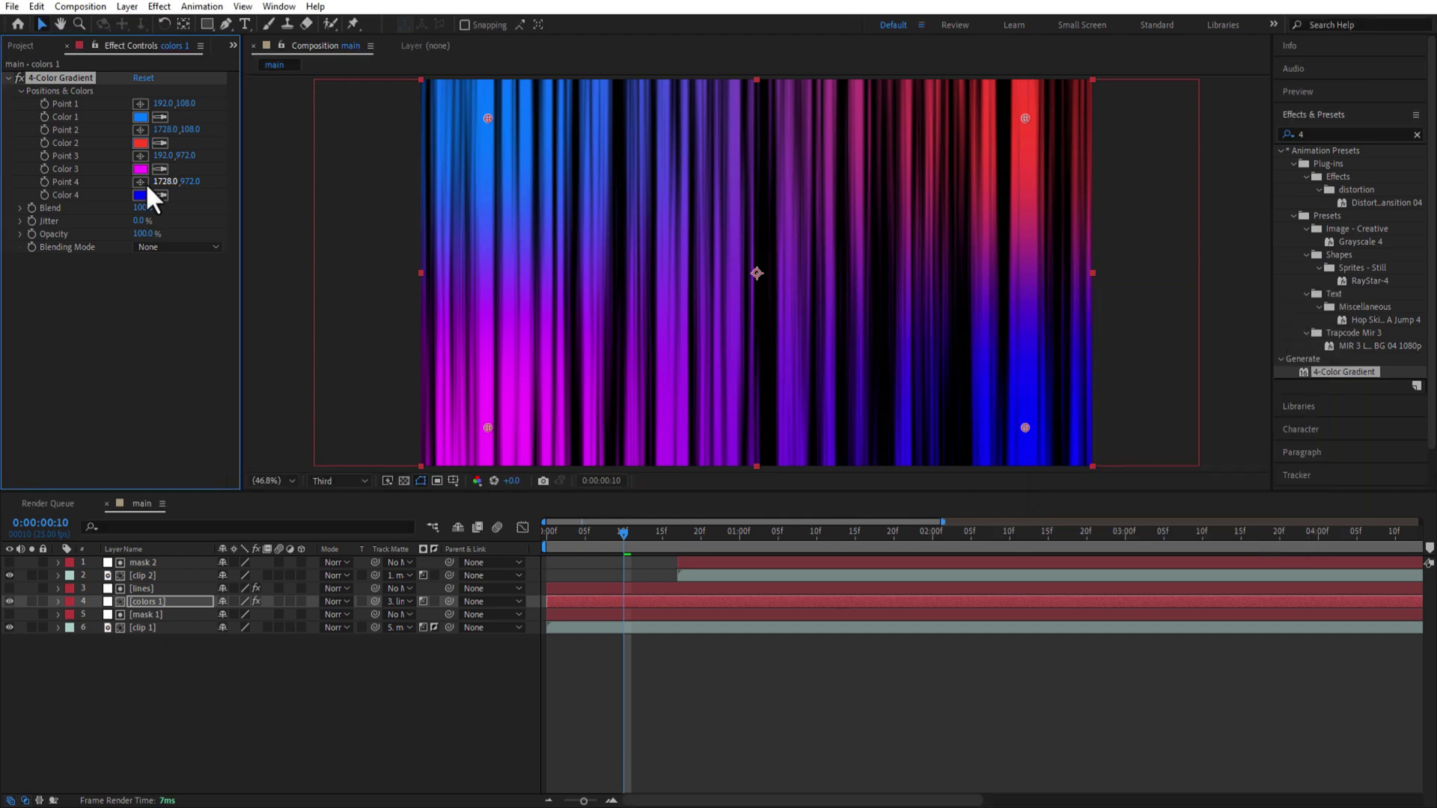
- Set the gradient's Color 3 to 840000 and Color 4 to FF1E38
click(141, 169)
text(8400)
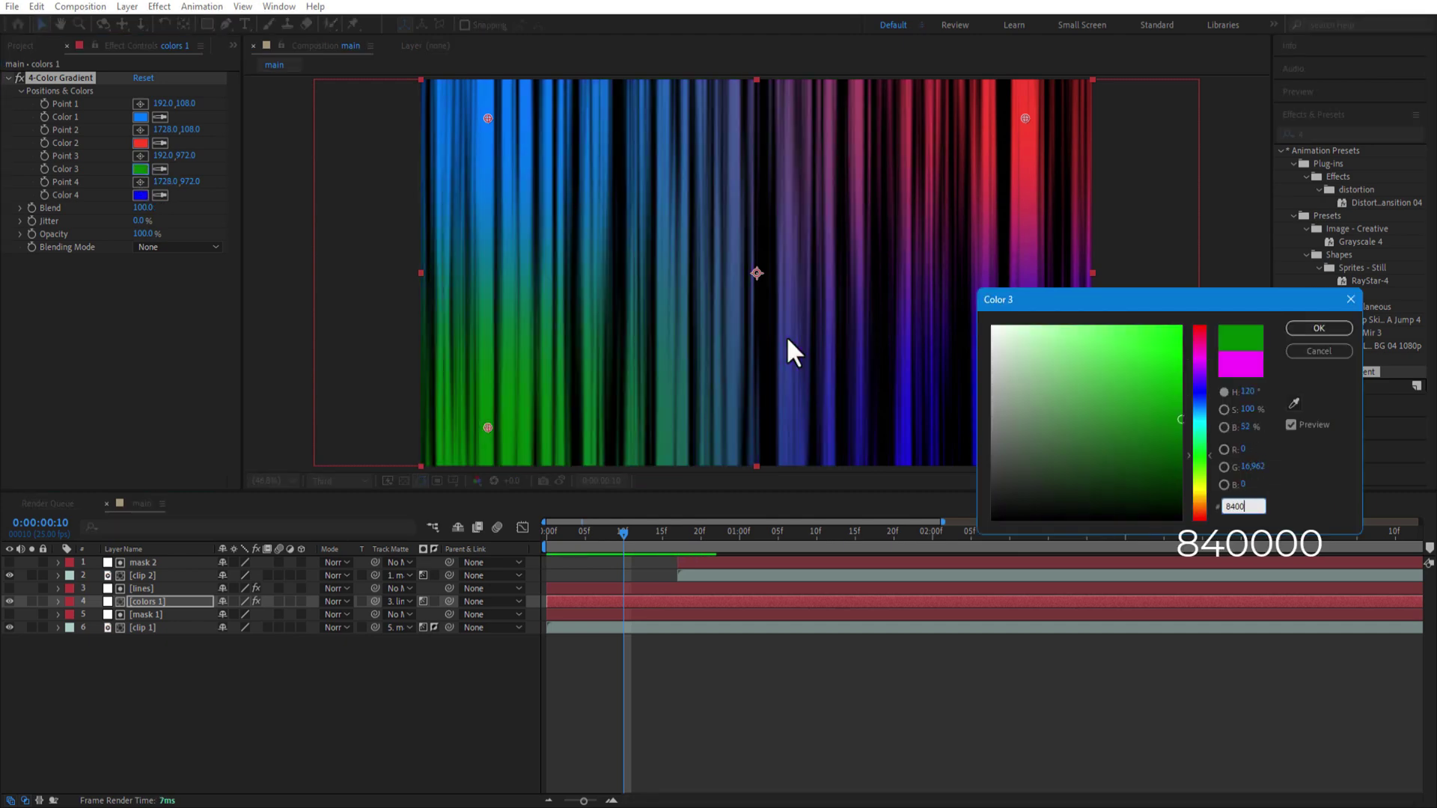
text(00)
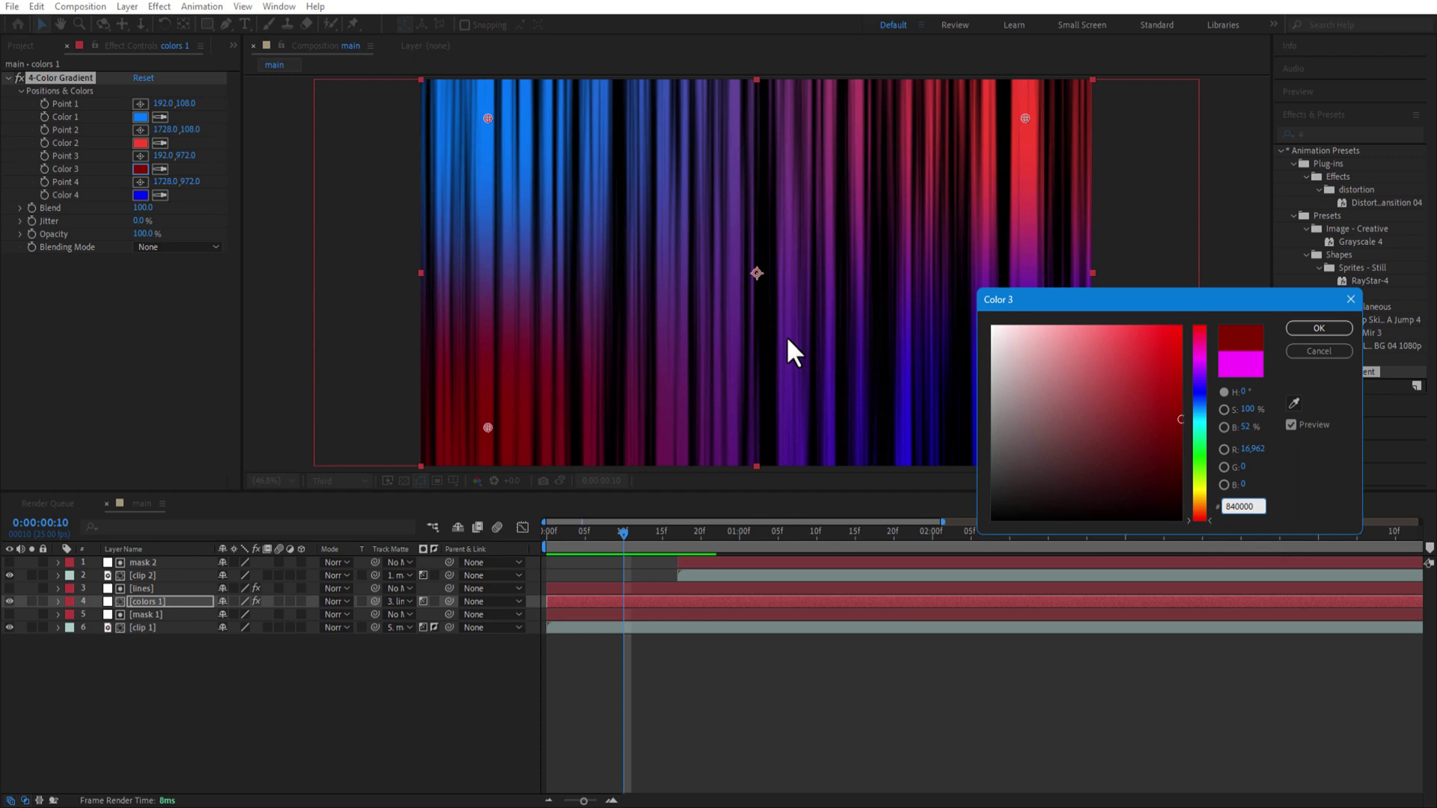
key(Return)
click(141, 194)
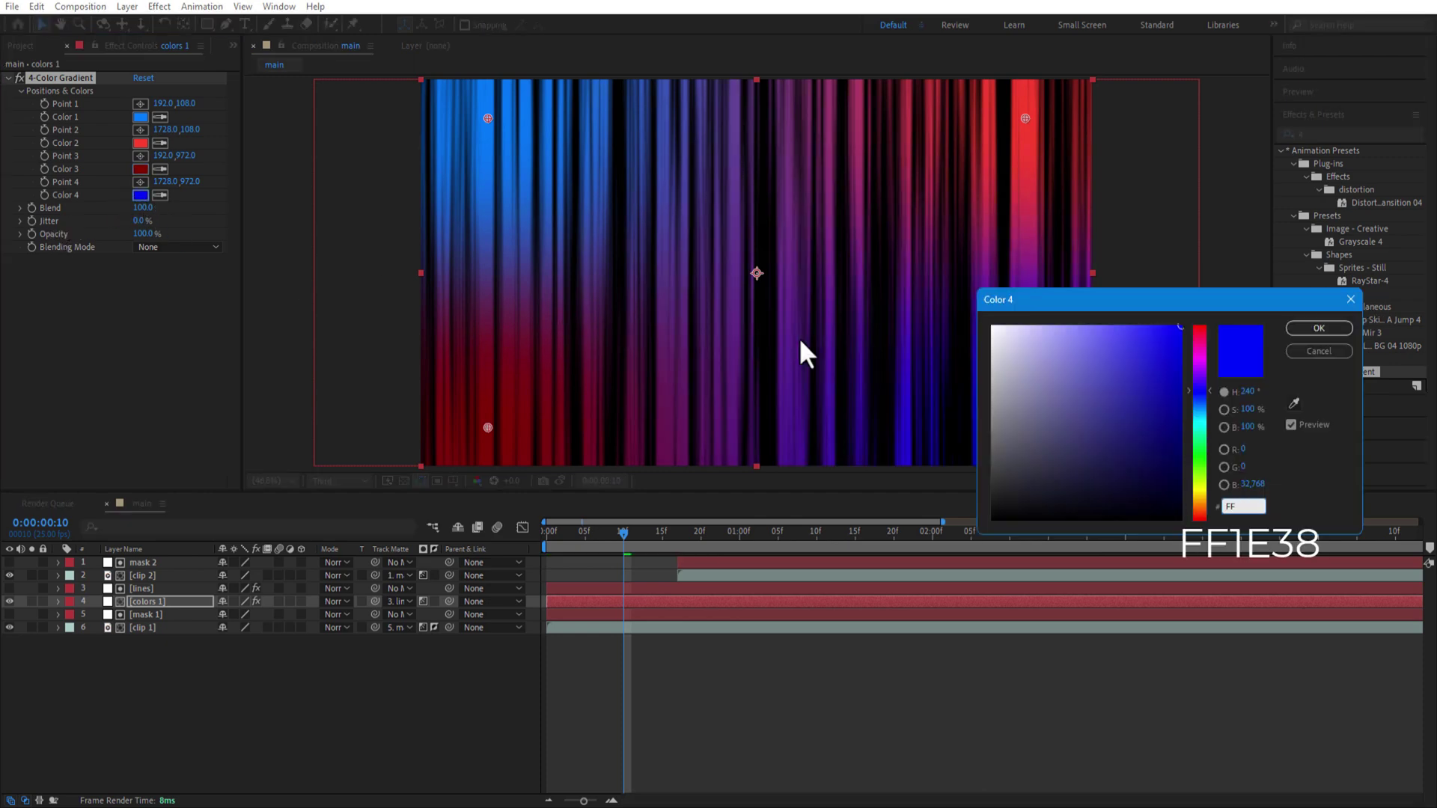
text(FF1E38)
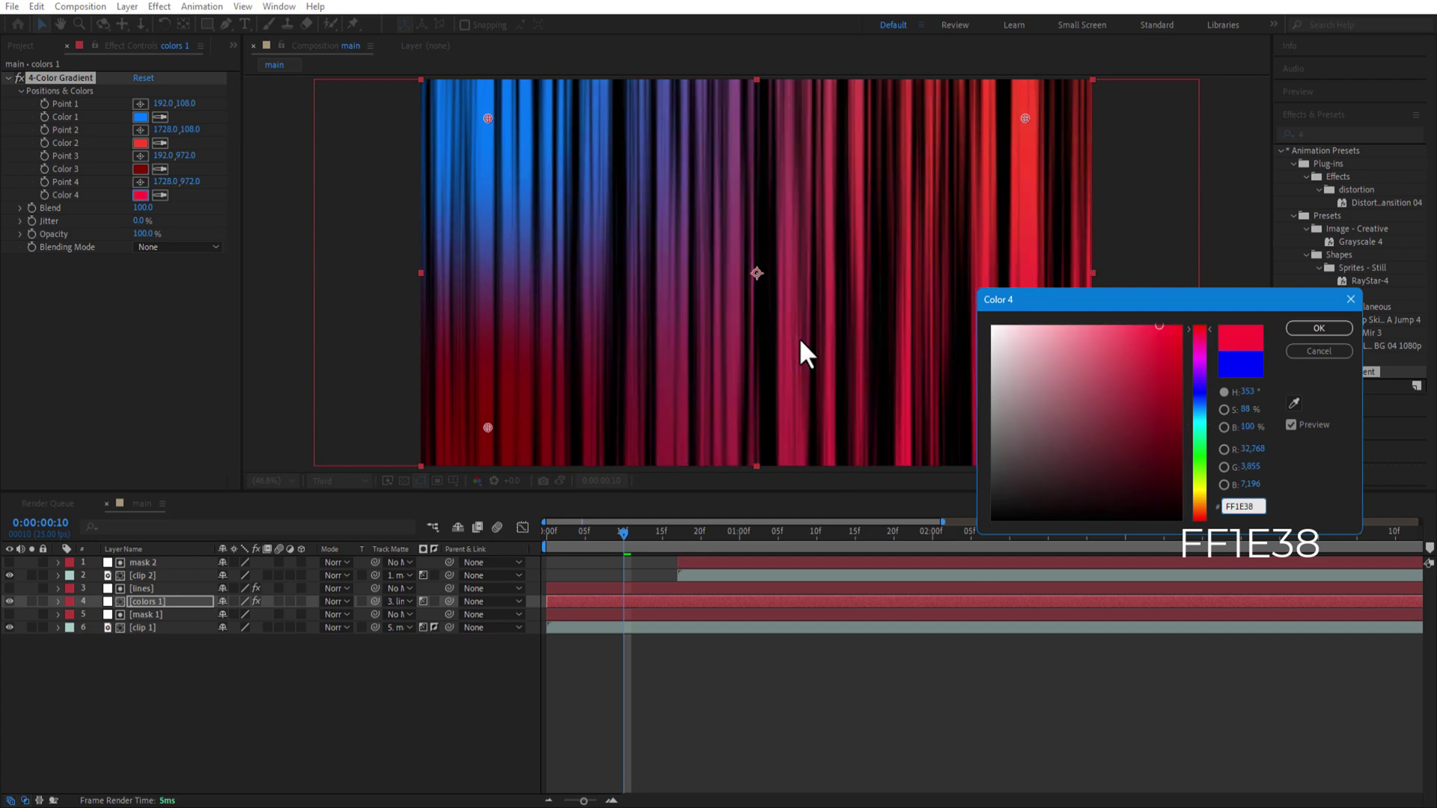
click(1343, 331)
- Move the four gradient points inward to about 483,234; 1279,315; 500,887; and 1427,880
drag(500, 124, 590, 165)
drag(1024, 127, 868, 188)
key(ctrl+z)
drag(488, 427, 596, 389)
drag(1025, 427, 920, 387)
- Shift the colors 1 layer in time so that it ends at 1 second
click(626, 531)
drag(626, 532, 739, 546)
key(bracketright)
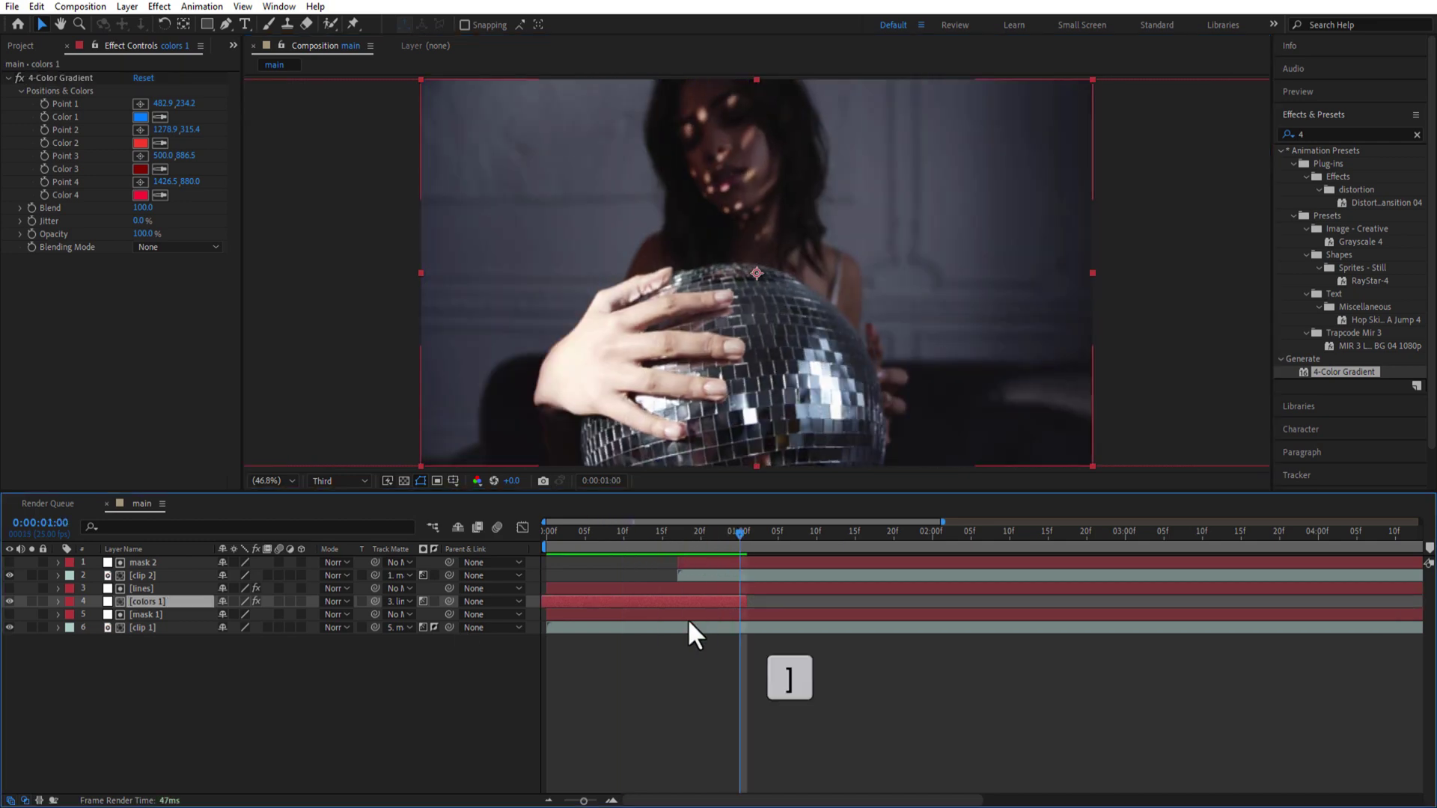
- Return to the first frame and duplicate the lines and colors 1 layers together
key(Home)
ctrl+click(142, 588)
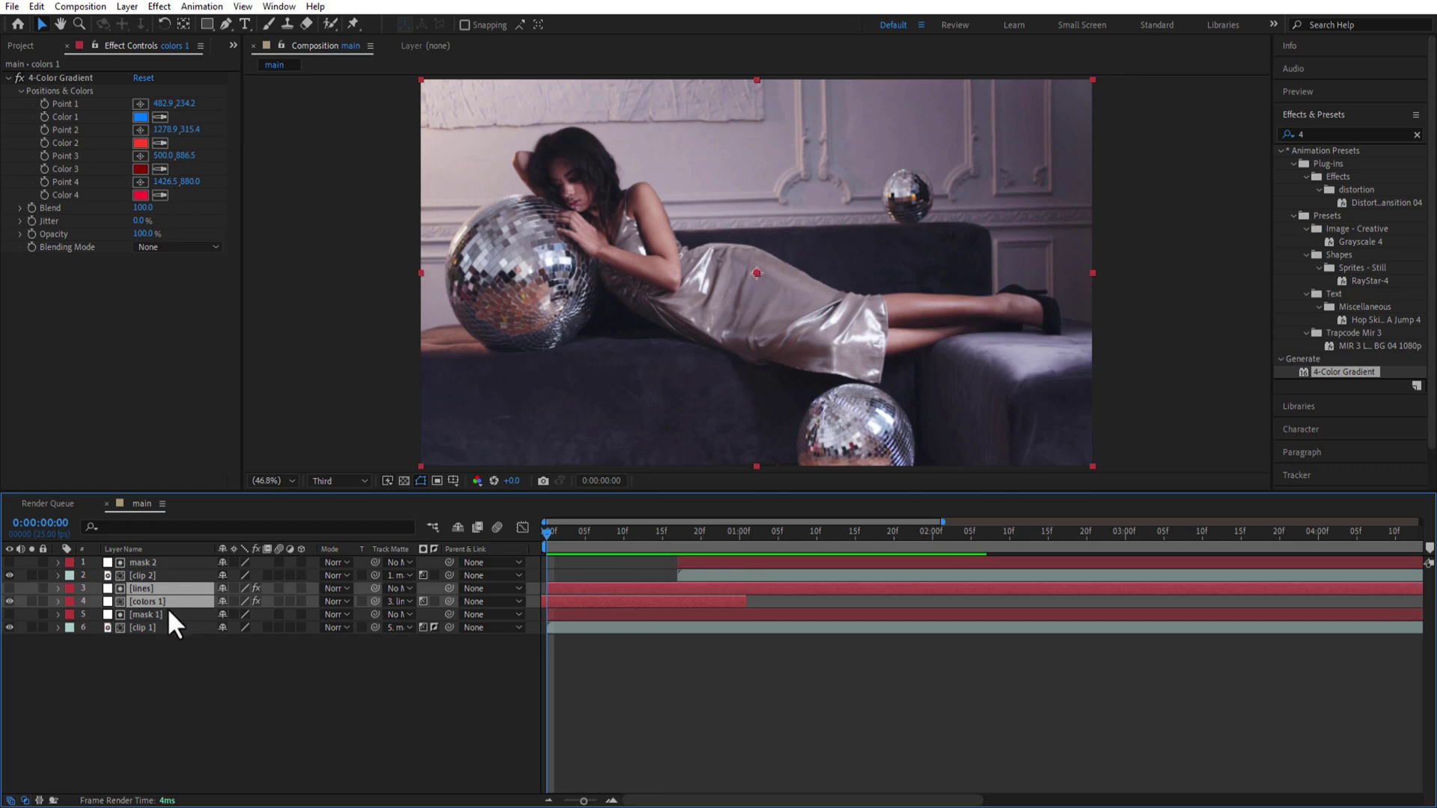
key(ctrl+d)
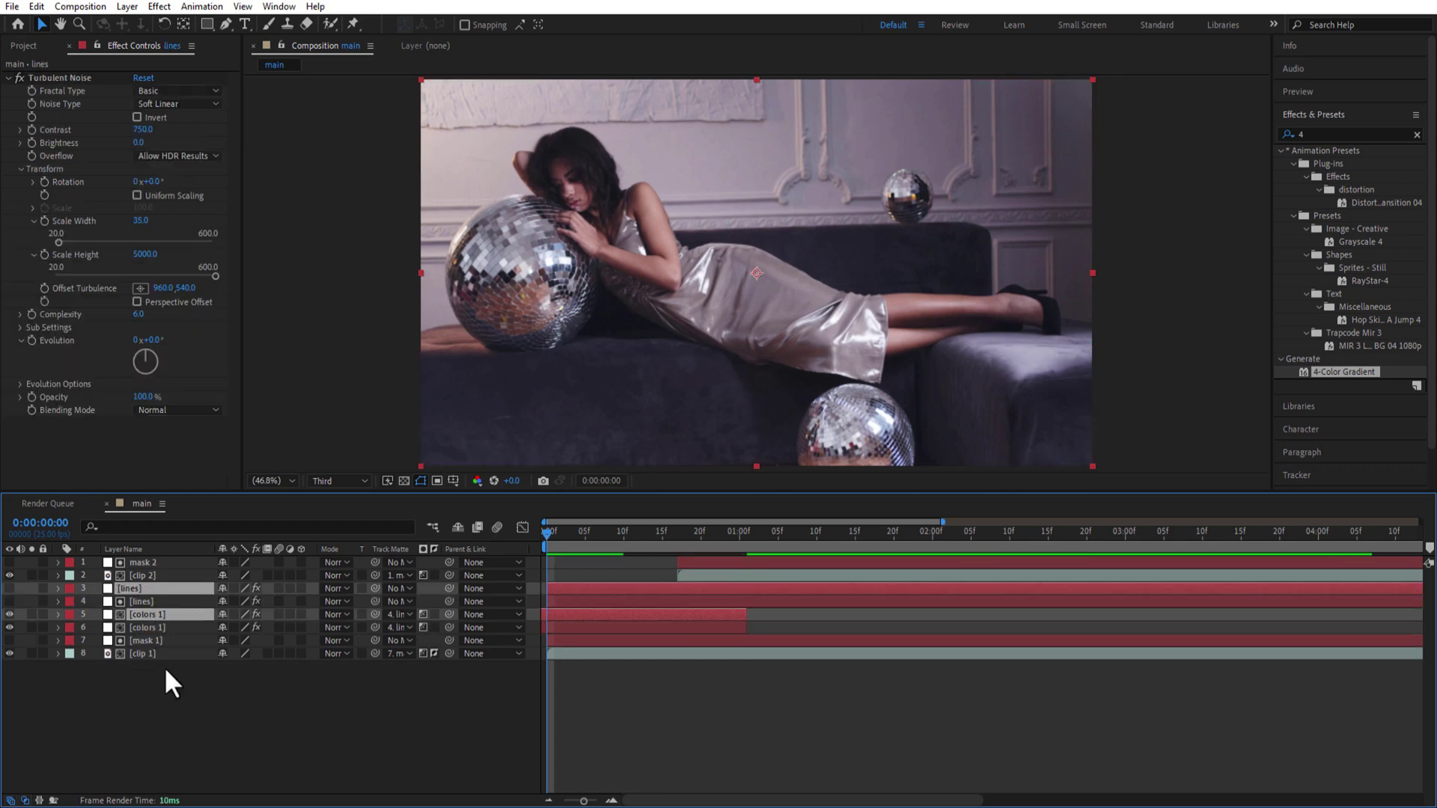
- Place the duplicated colors 1 layer directly under the top lines layer and use that lines layer as its track matte
click(164, 666)
click(154, 616)
drag(154, 615, 155, 599)
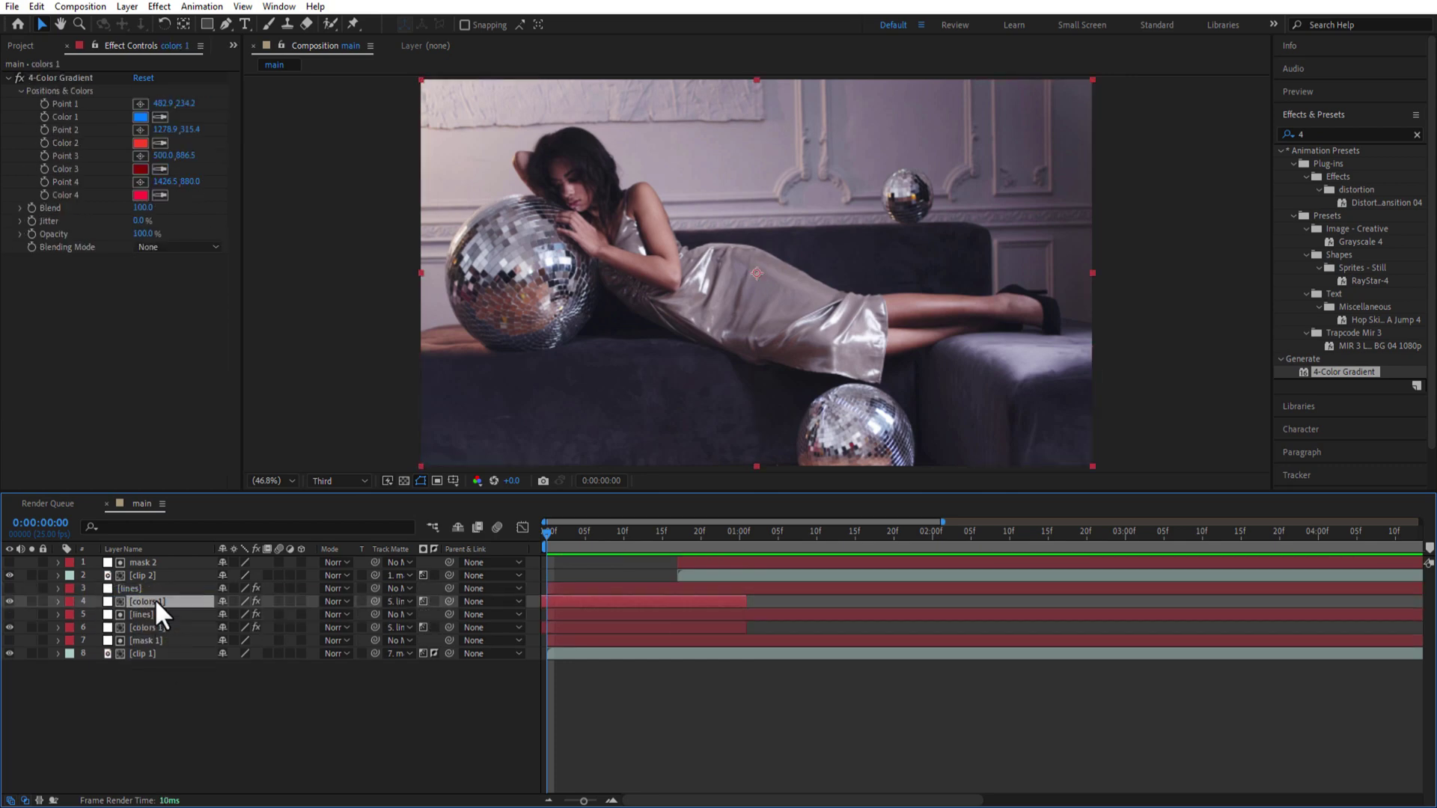
click(393, 600)
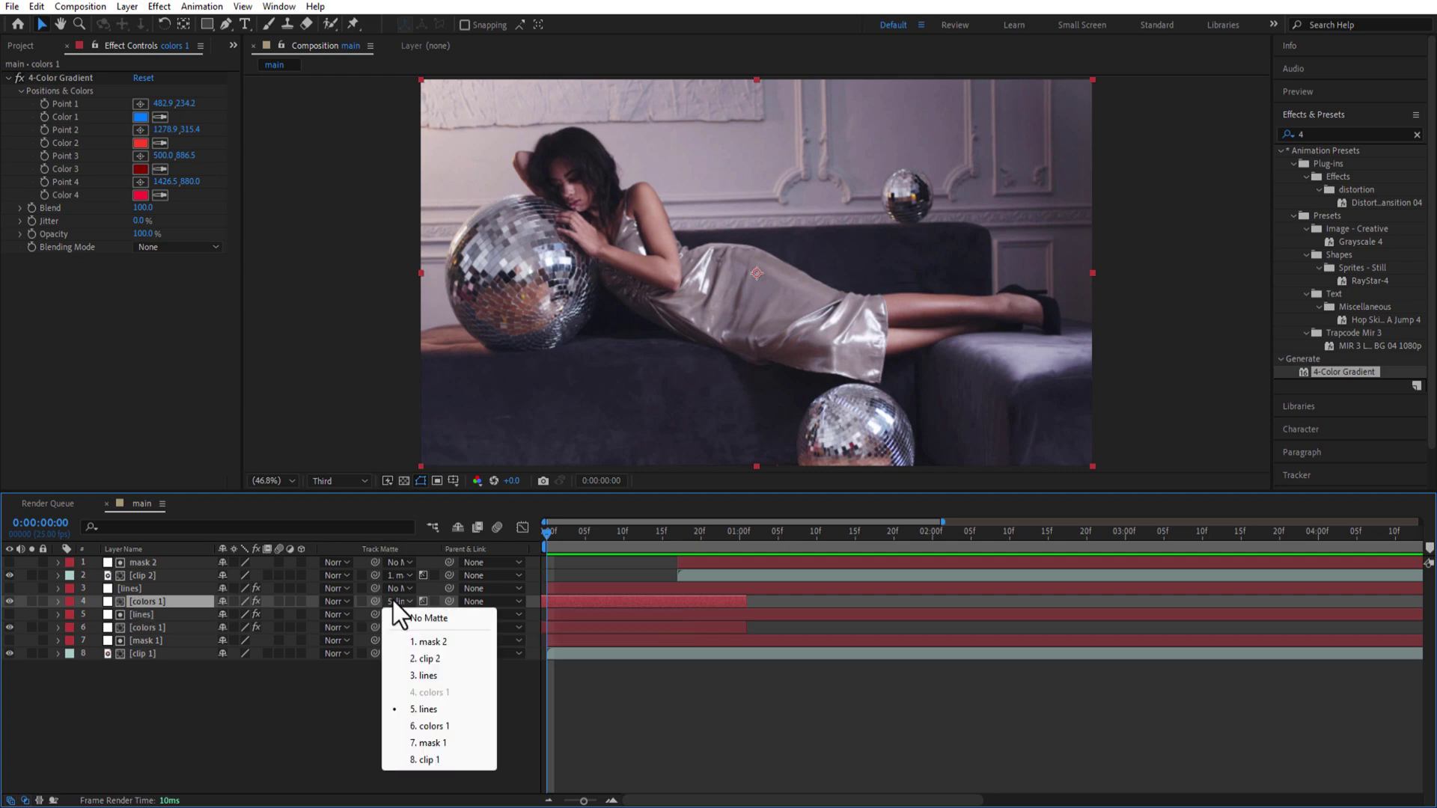
click(438, 675)
- Label the lower lines and colors 1 pair Yellow and the upper pair Aqua
click(139, 587)
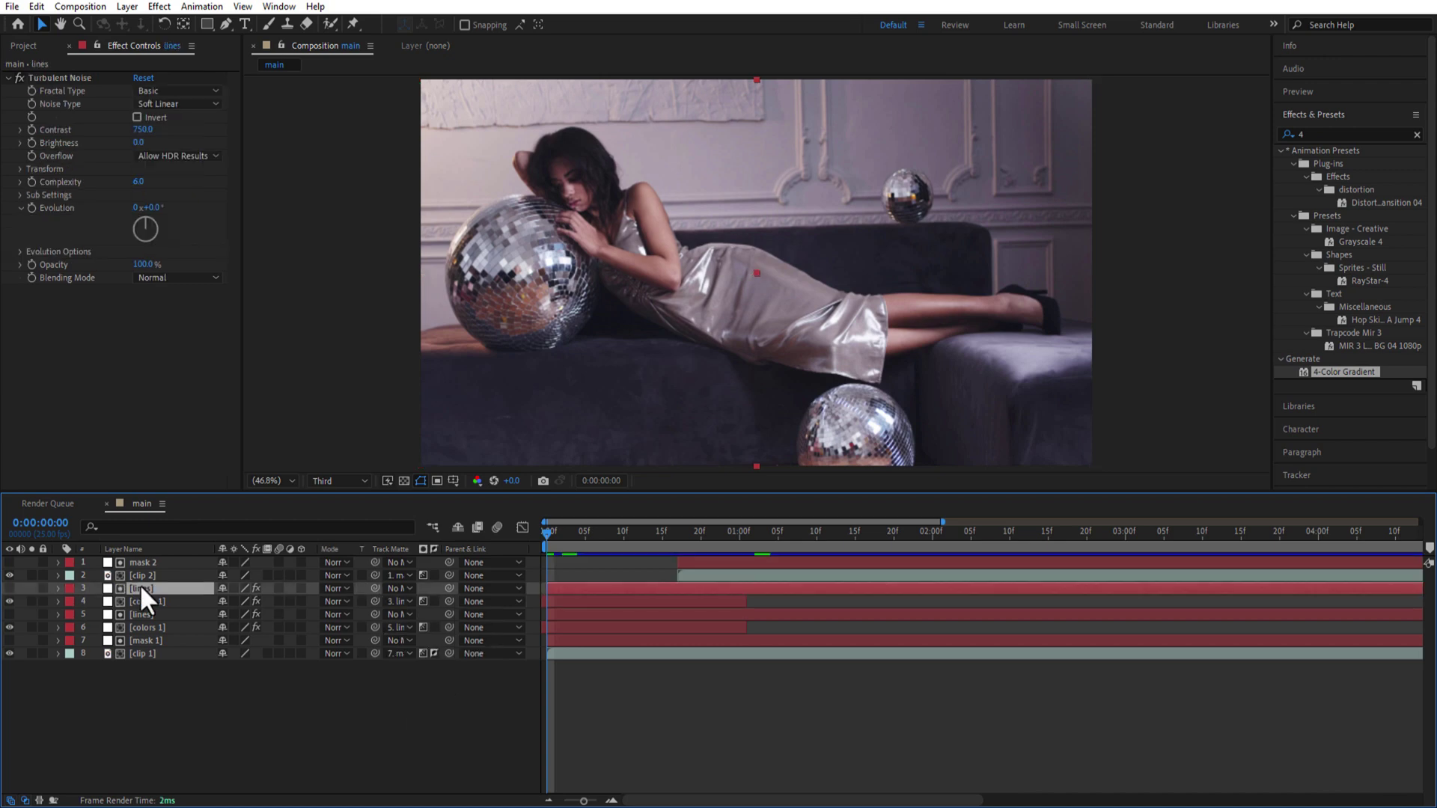
click(155, 615)
shift+click(164, 627)
click(69, 615)
click(104, 351)
click(141, 590)
shift+click(147, 601)
click(70, 601)
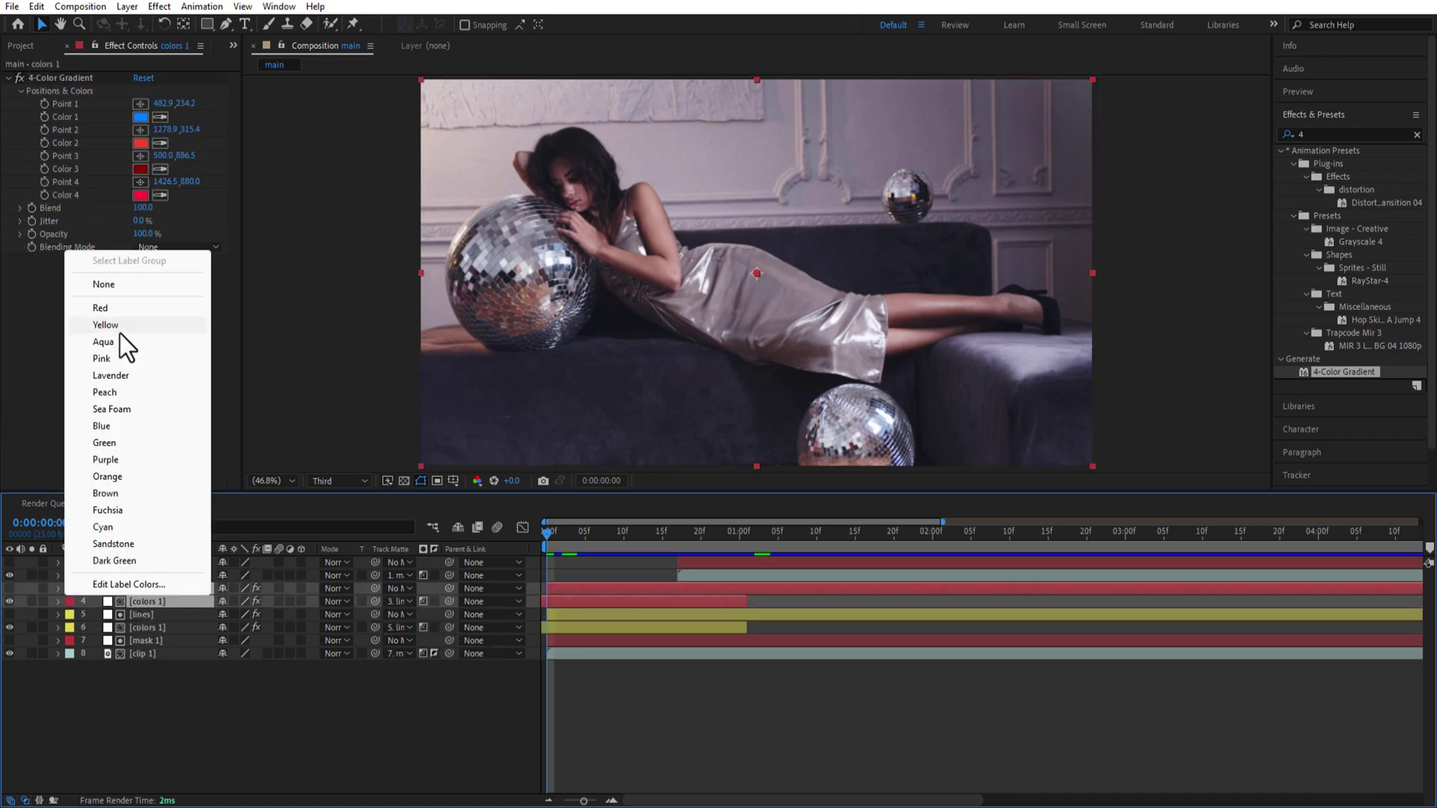
click(119, 339)
- Set the upper lines layer's Turbulent Noise Contrast to 1500 and Brightness to -150
click(182, 600)
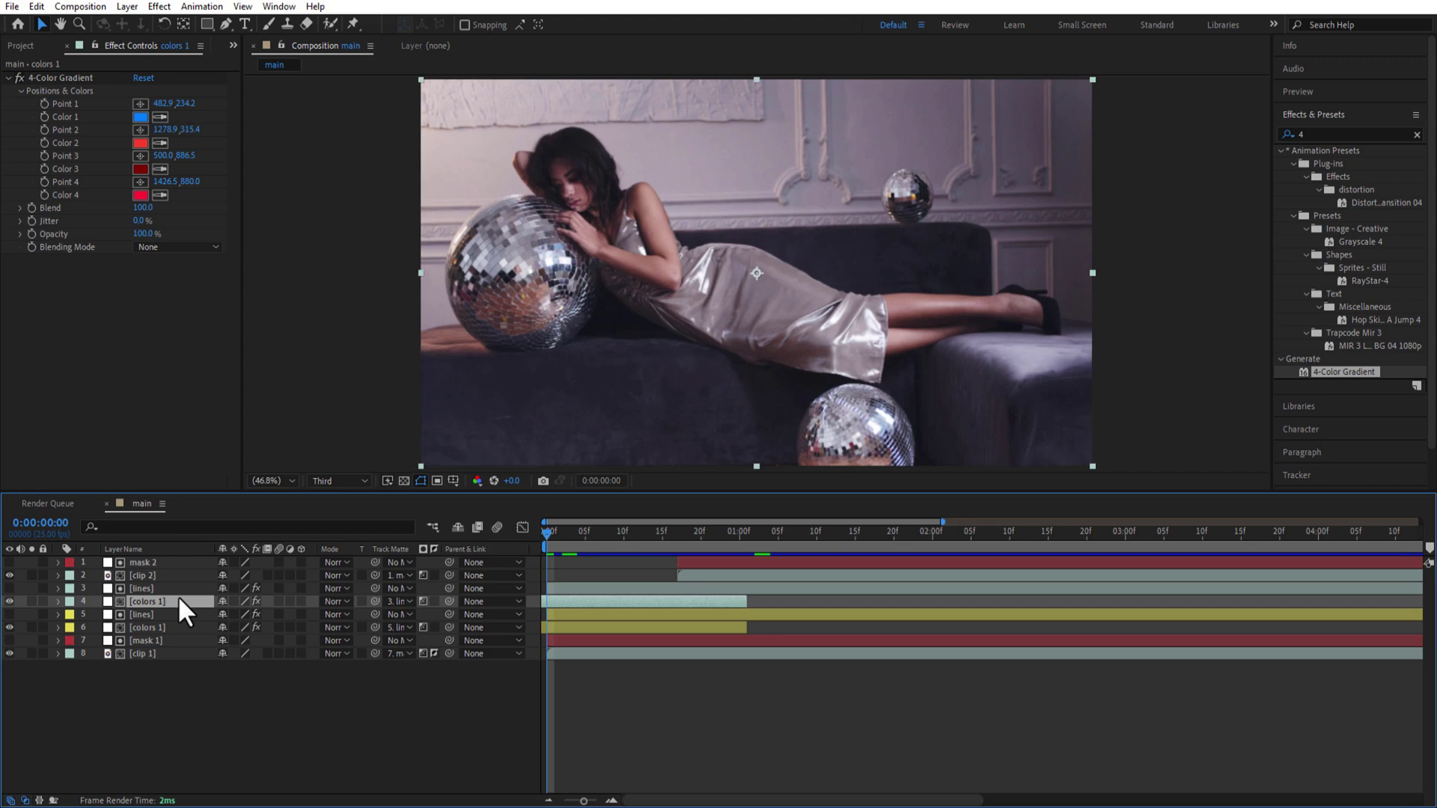
click(162, 586)
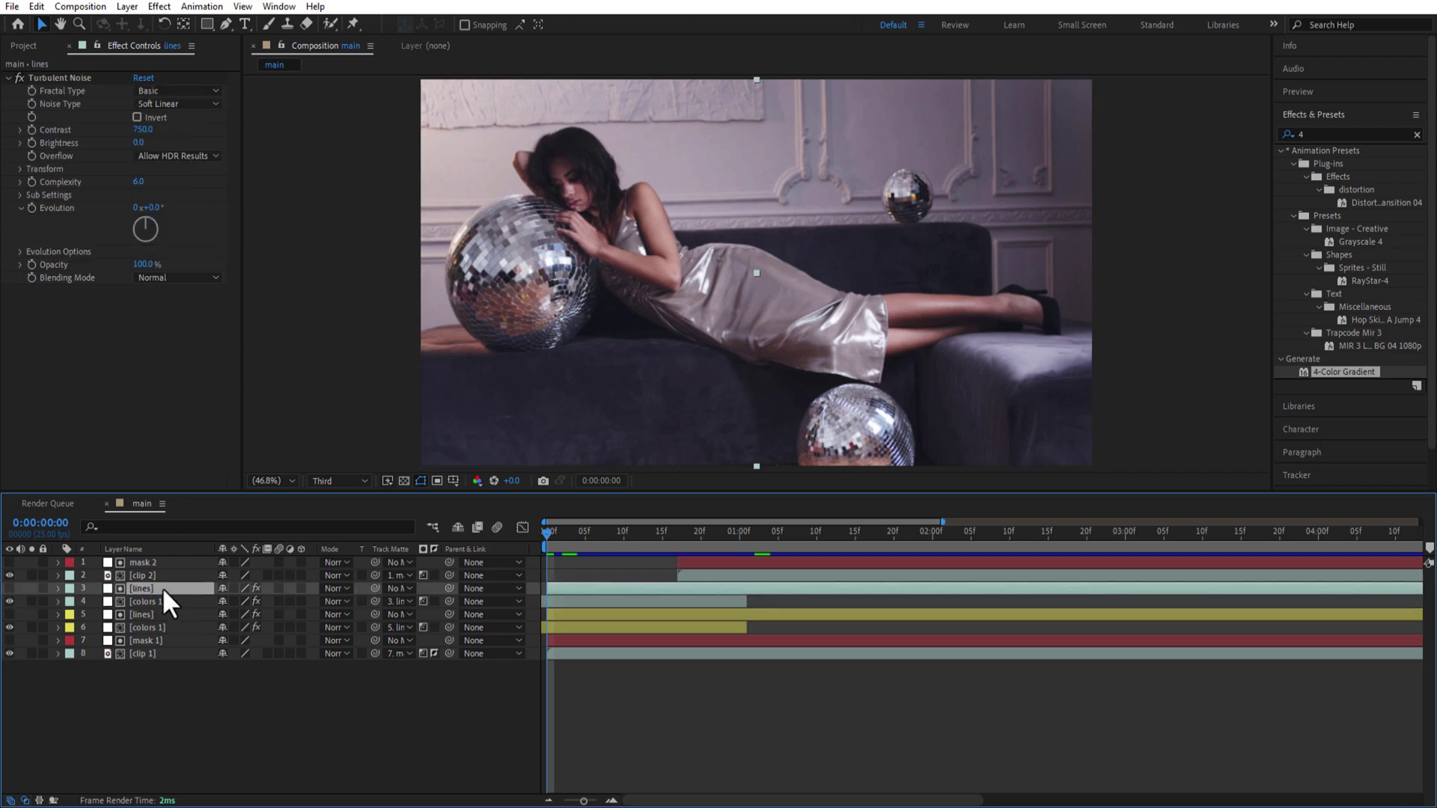
click(142, 129)
text(1500)
key(Return)
click(138, 142)
text(-150)
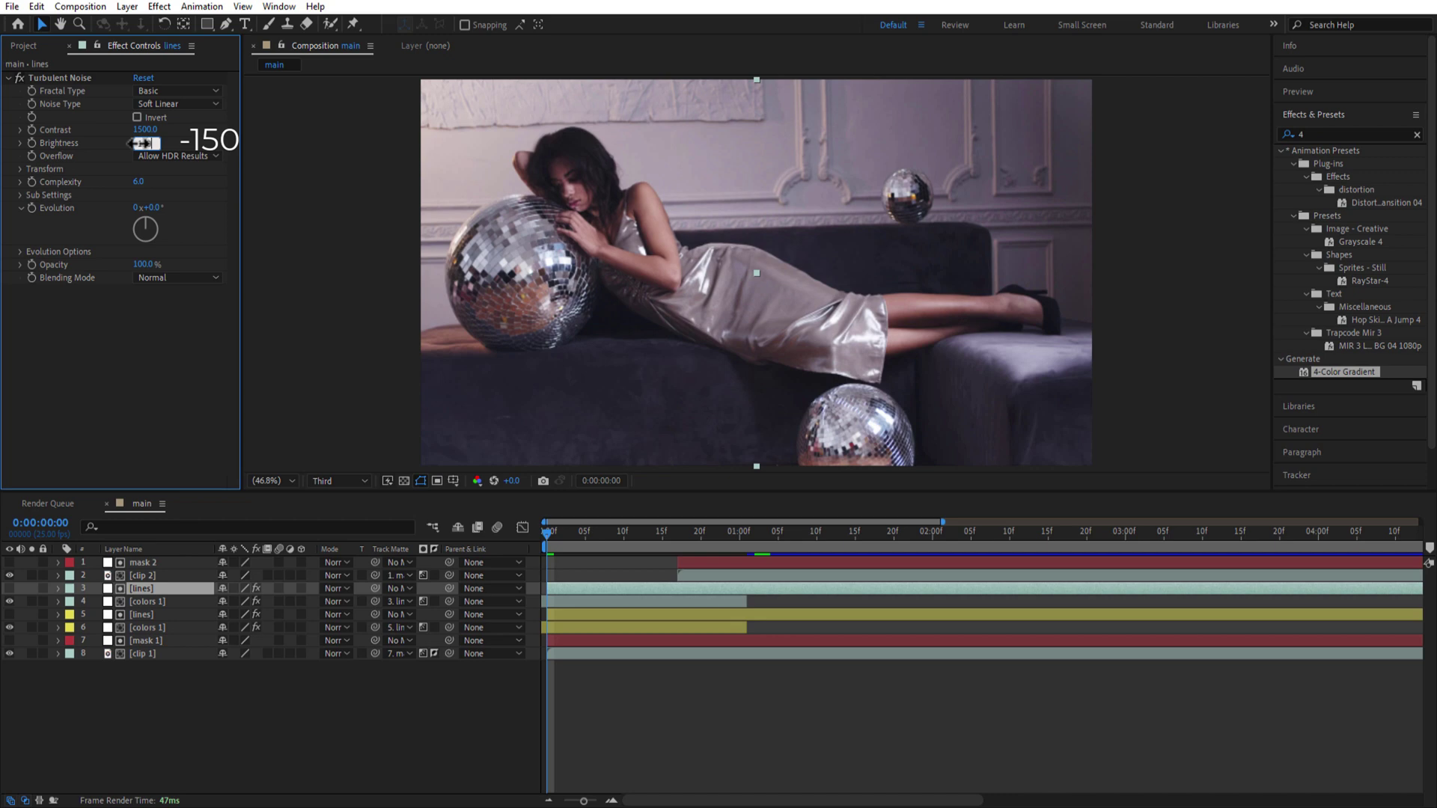
key(Return)
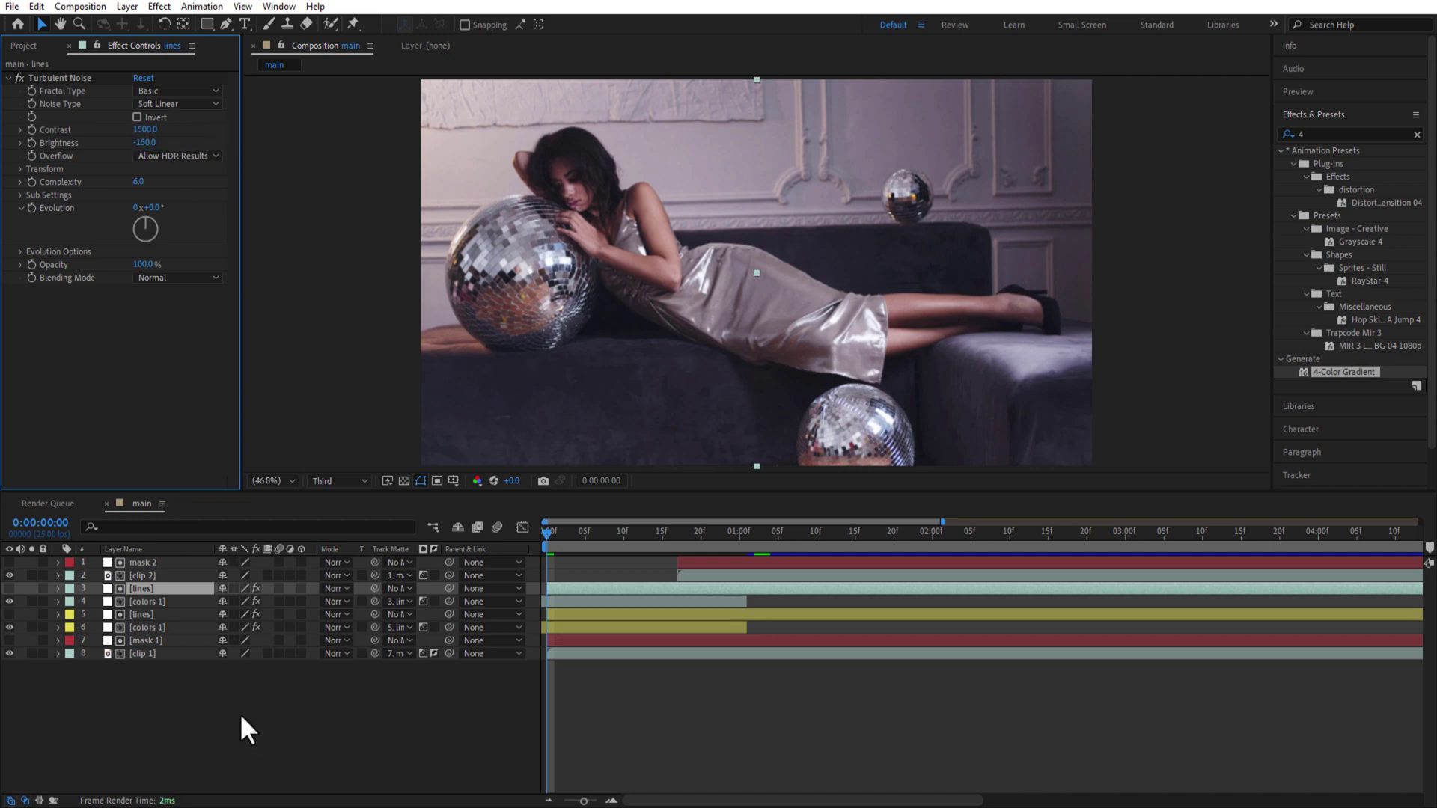
- Recolor all four gradient colors of the upper colors 1 layer with lighter pink and red tints
click(153, 597)
click(631, 532)
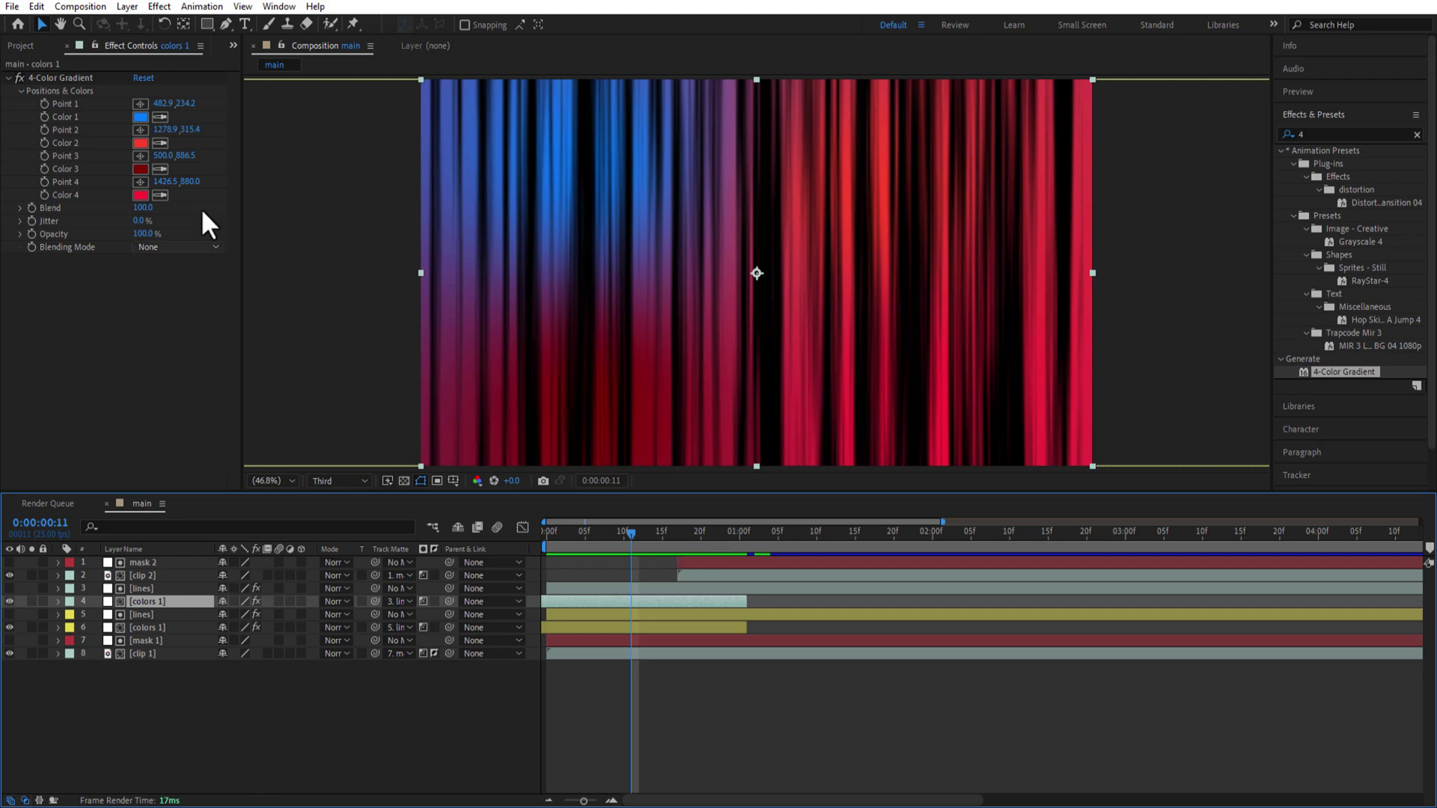
click(141, 118)
drag(1199, 374, 1199, 323)
mouse_move(1108, 333)
mouse_down()
mouse_move(1061, 330)
mouse_move(1067, 358)
mouse_move(1040, 362)
mouse_move(1100, 361)
mouse_up()
click(1319, 329)
click(140, 143)
click(1318, 329)
click(141, 169)
key(Return)
click(140, 195)
click(995, 330)
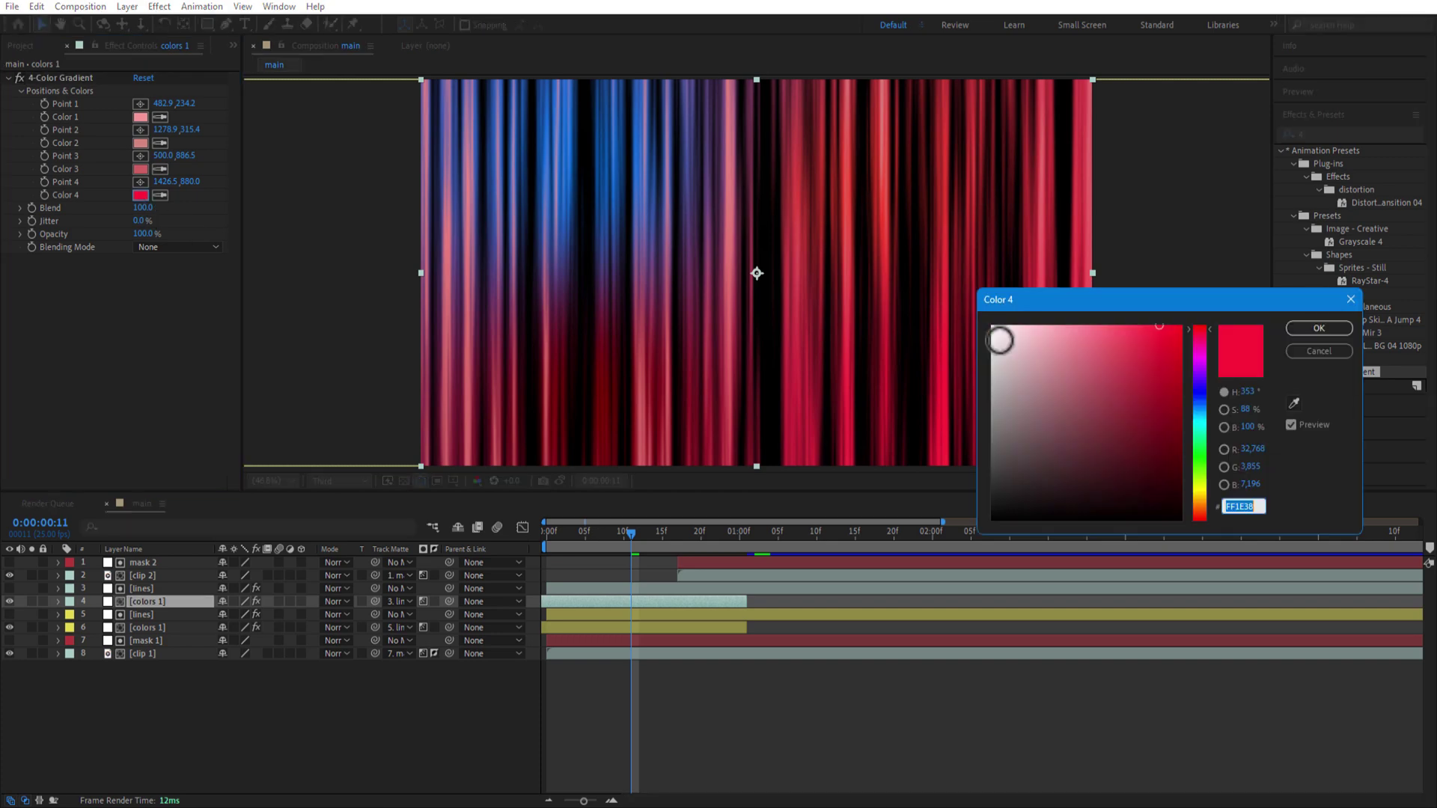
key(Return)
- Search the effects for "mosaic" and apply the Stylize Mosaic effect to the lower, yellow-labeled lines layer
click(146, 563)
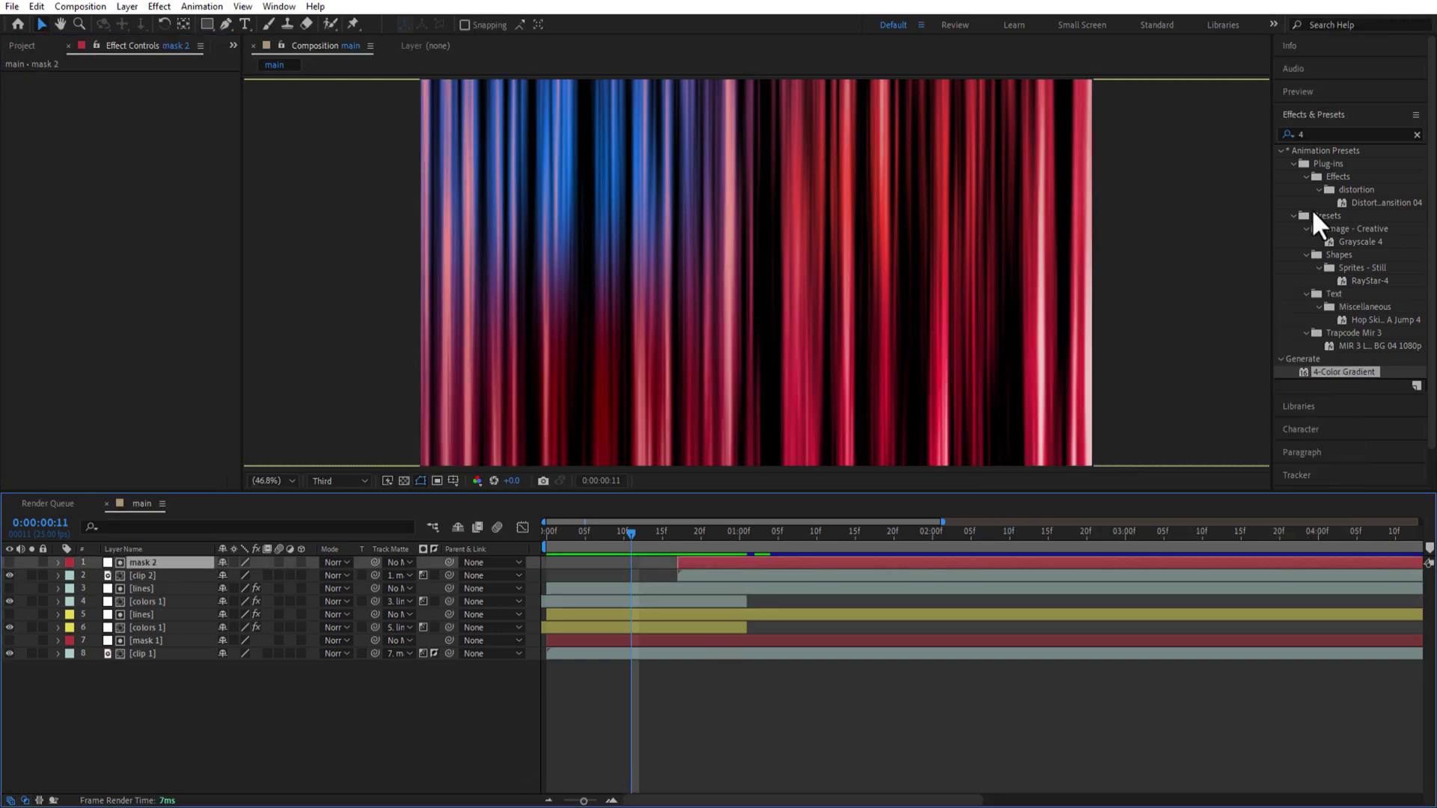
click(1321, 135)
key(BackSpace)
text(mosaic)
drag(1314, 242, 135, 614)
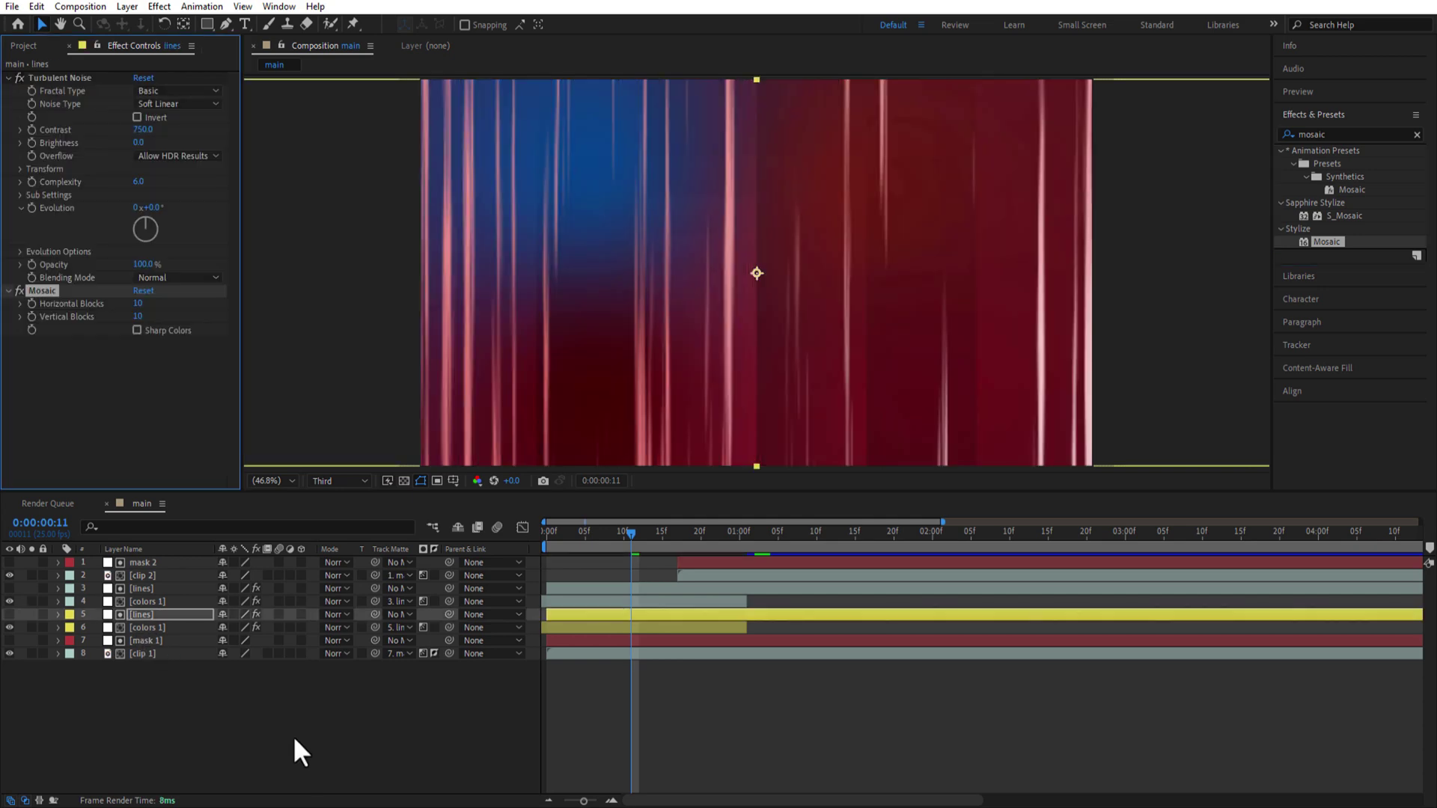
- Set the Mosaic's Horizontal Blocks to 450 and Vertical Blocks to 1, and turn on Sharp Colors
click(139, 303)
text(450)
click(191, 302)
click(138, 316)
text(1)
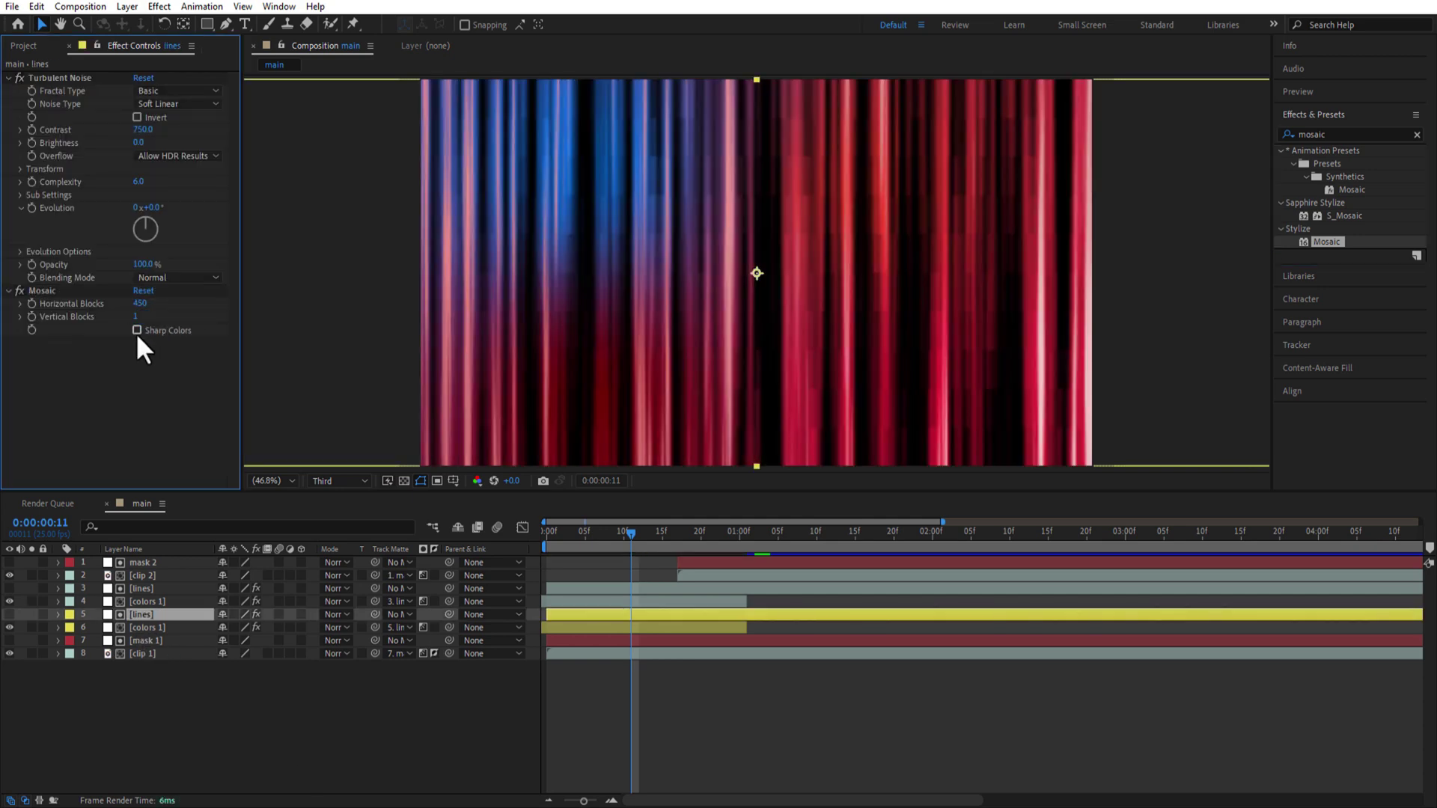
click(137, 330)
click(416, 742)
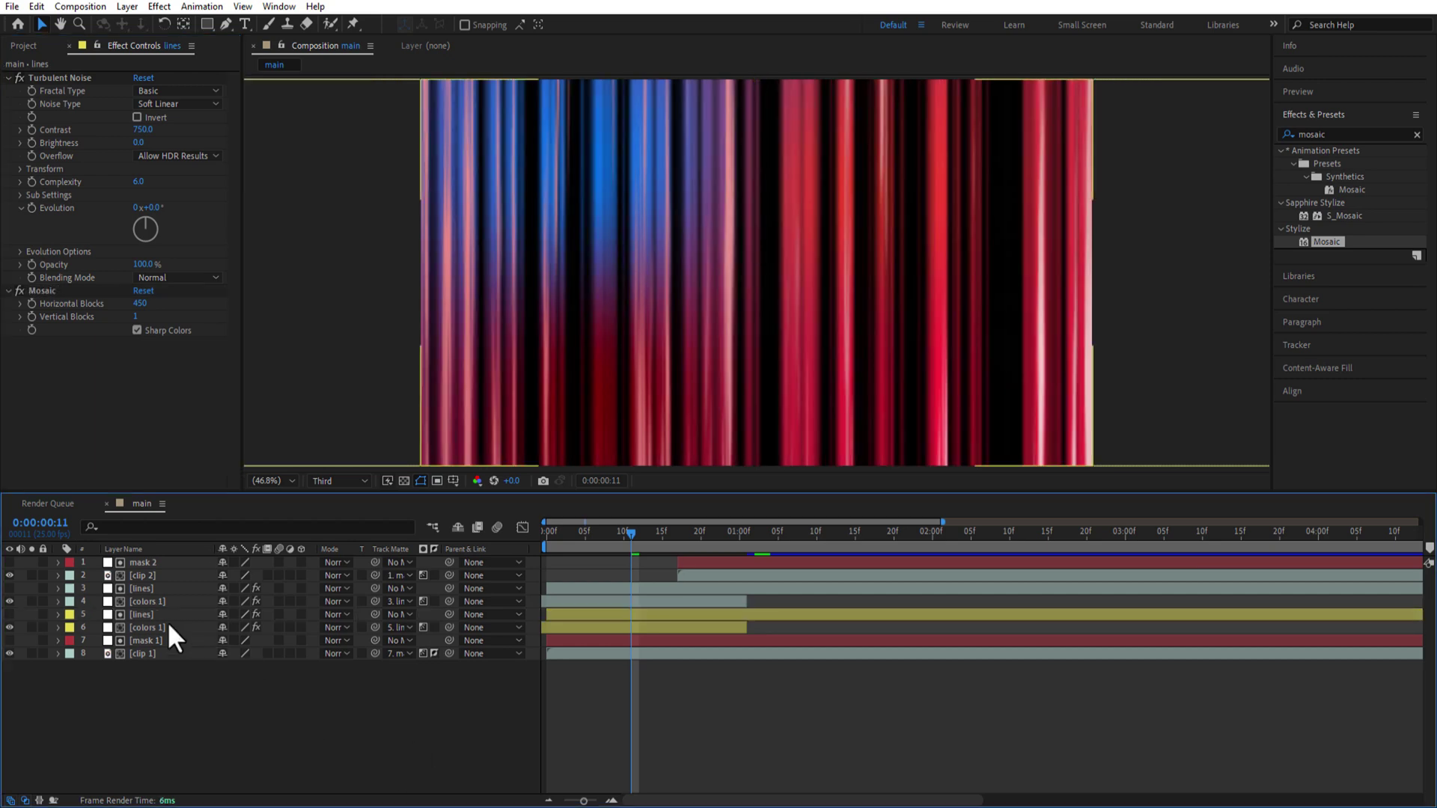
- Duplicate both lines and colors 1 pairs and move the four copies above mask 2 at the top of the stack
click(168, 627)
ctrl+click(153, 614)
ctrl+click(158, 601)
ctrl+click(151, 589)
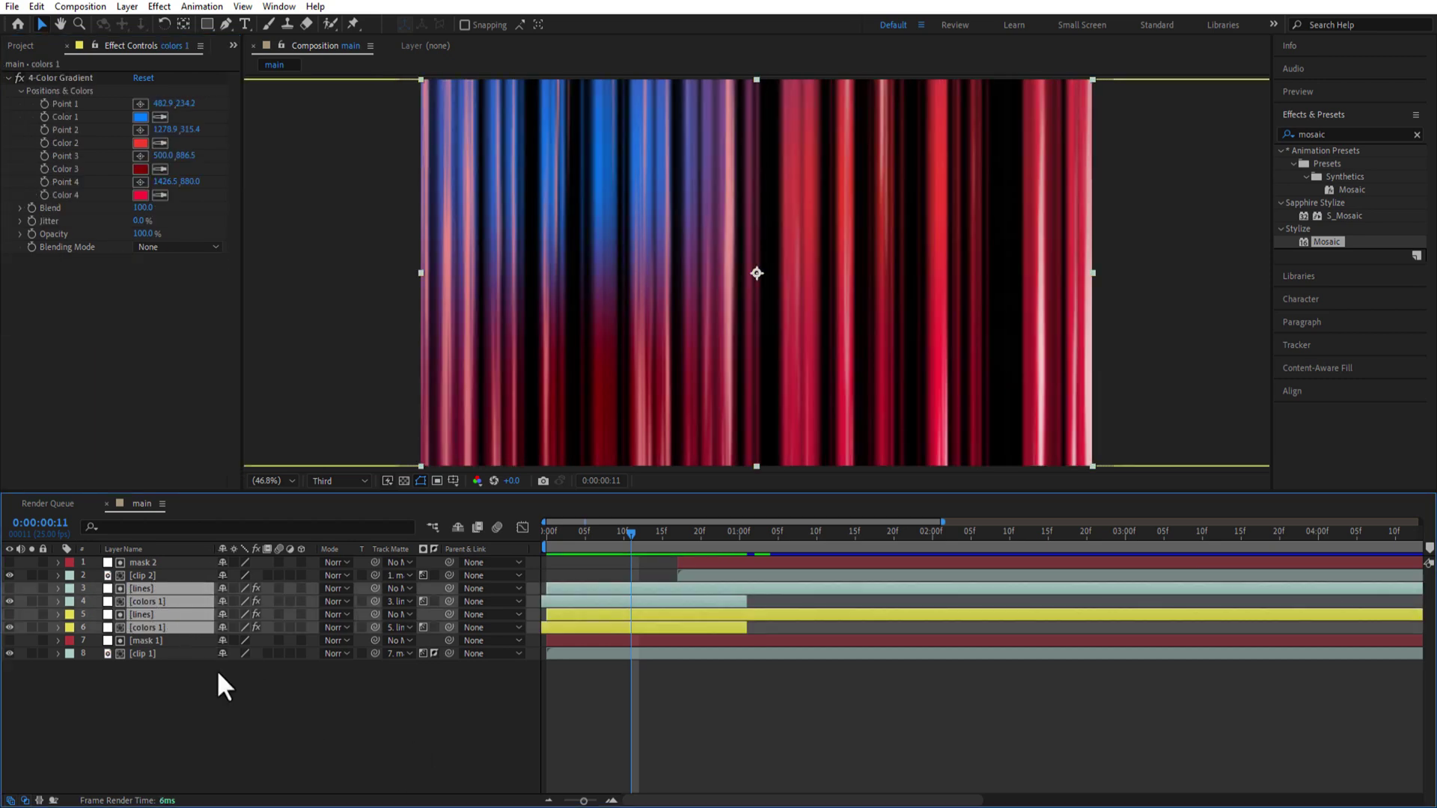
key(ctrl+d)
drag(136, 594, 143, 560)
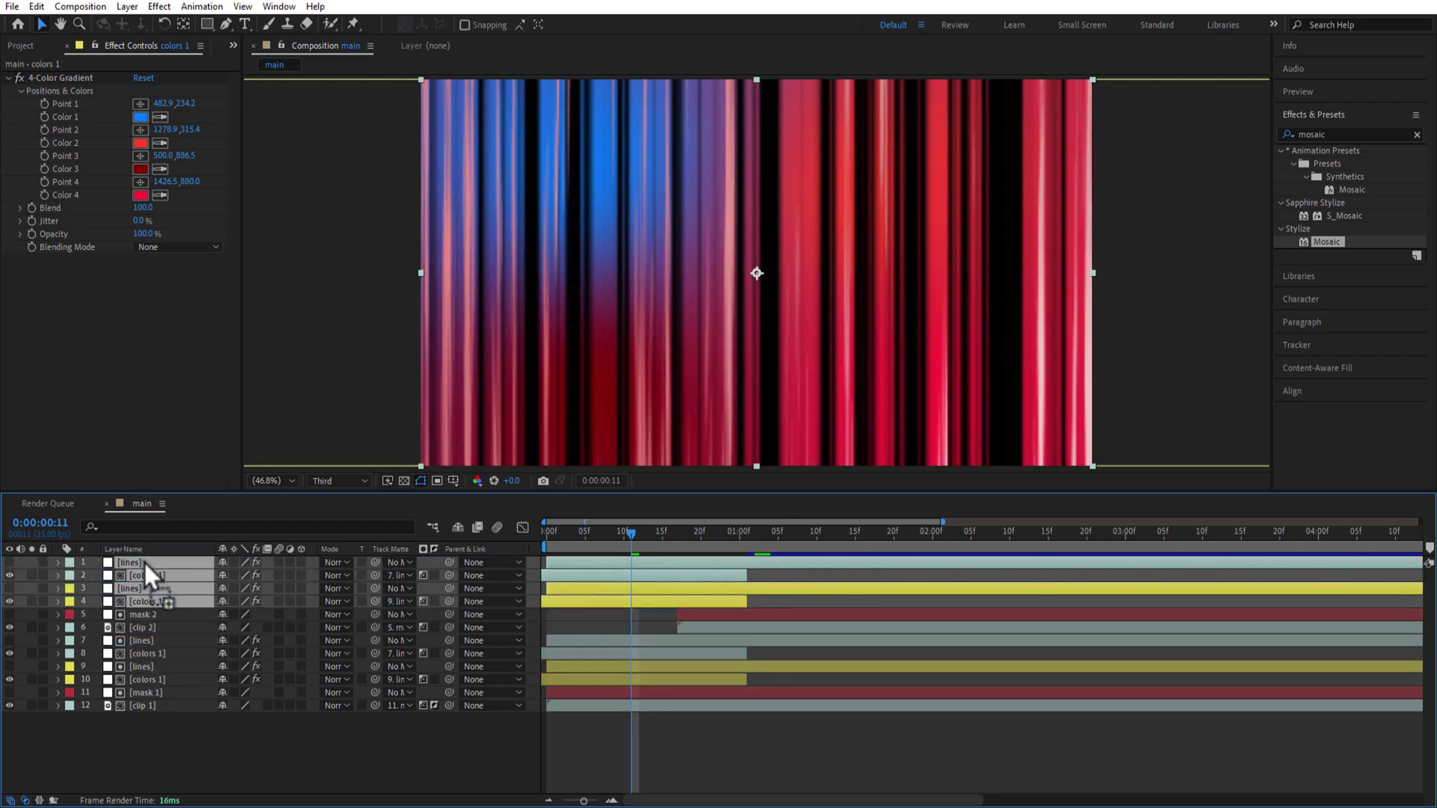
- Set the two copied colors 1 layers to use their own copied lines layers, layers 3 and 1, as track mattes
click(401, 603)
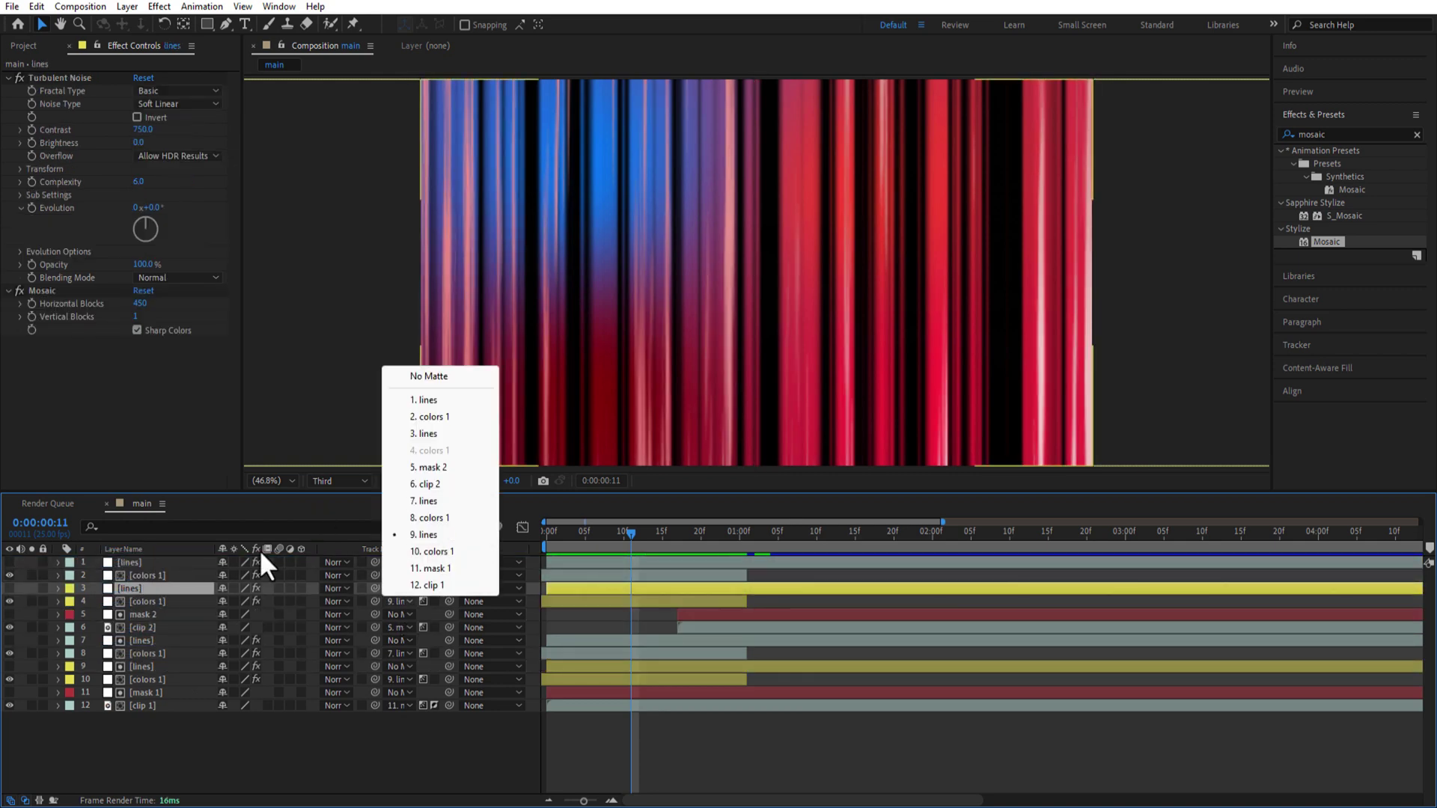
click(424, 433)
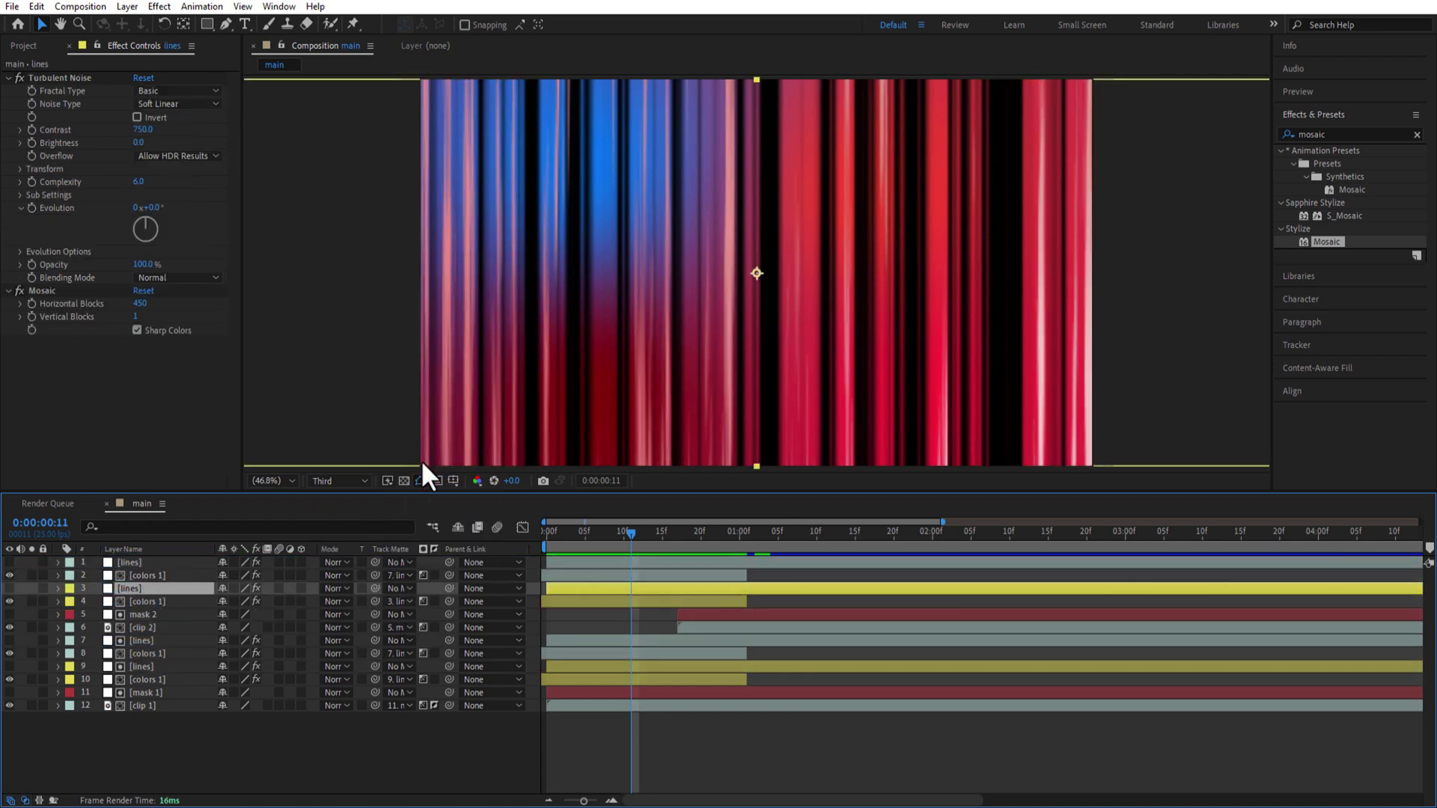
click(406, 575)
click(434, 378)
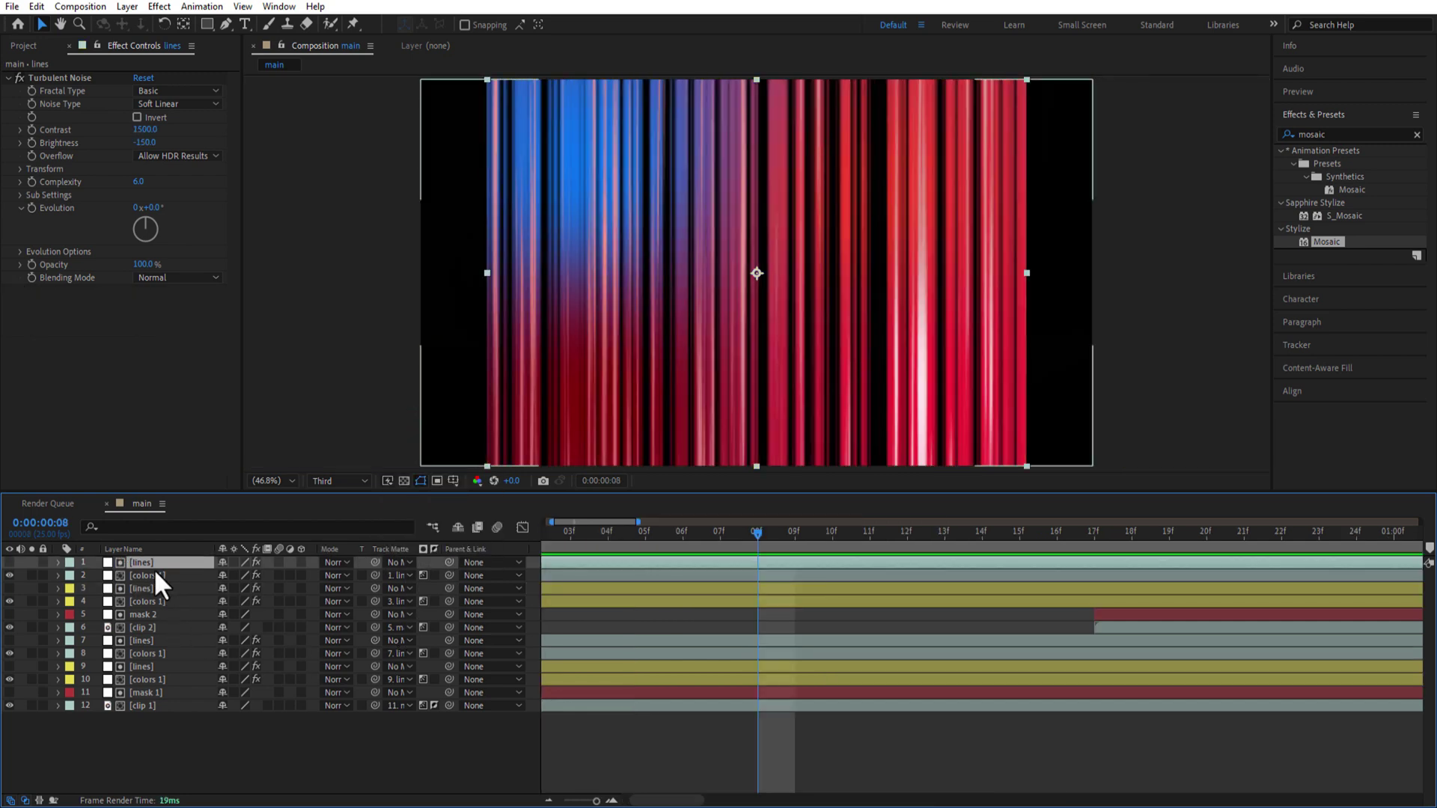
- Shift the four copied layers to start at 0:00:00:08 and split off and delete the excess beginnings of both colors 1 copies
ctrl+click(154, 573)
ctrl+click(150, 588)
ctrl+click(151, 601)
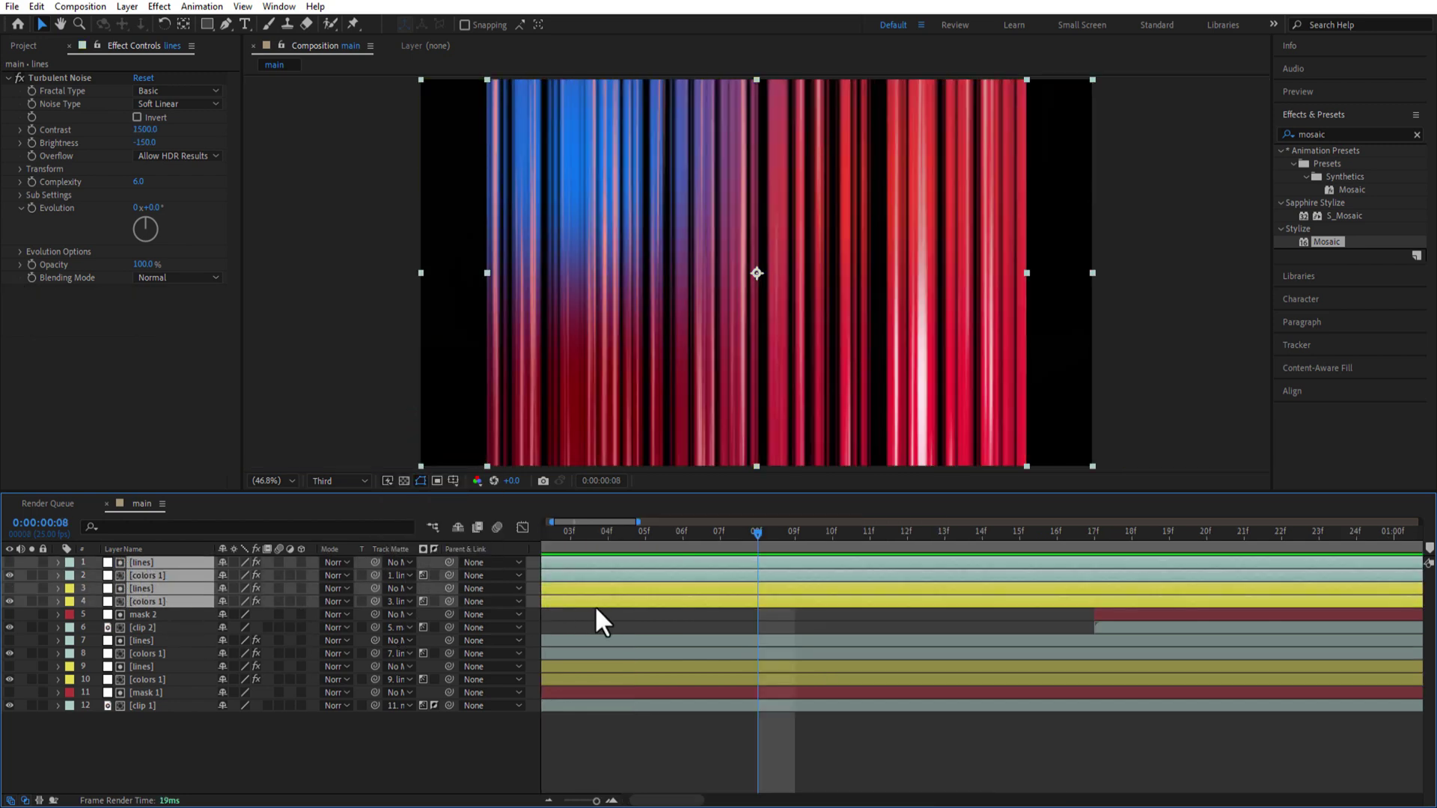
key(ctrl+shift+d)
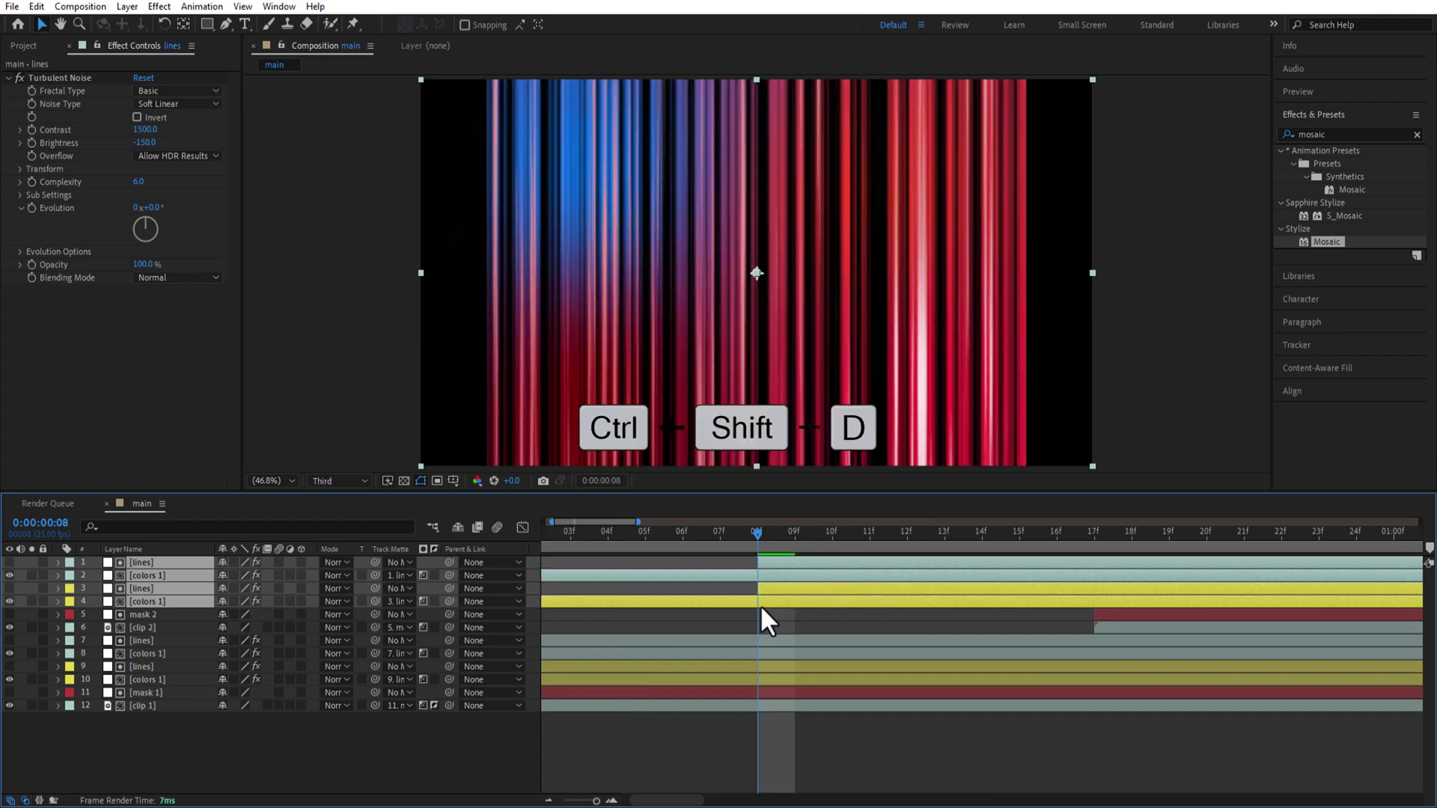
key(ctrl+shift+d)
click(743, 625)
key(Delete)
click(732, 587)
key(Delete)
- Give the four copied lines and colors 1 layers a peach label color
click(149, 601)
ctrl+click(148, 588)
ctrl+click(145, 576)
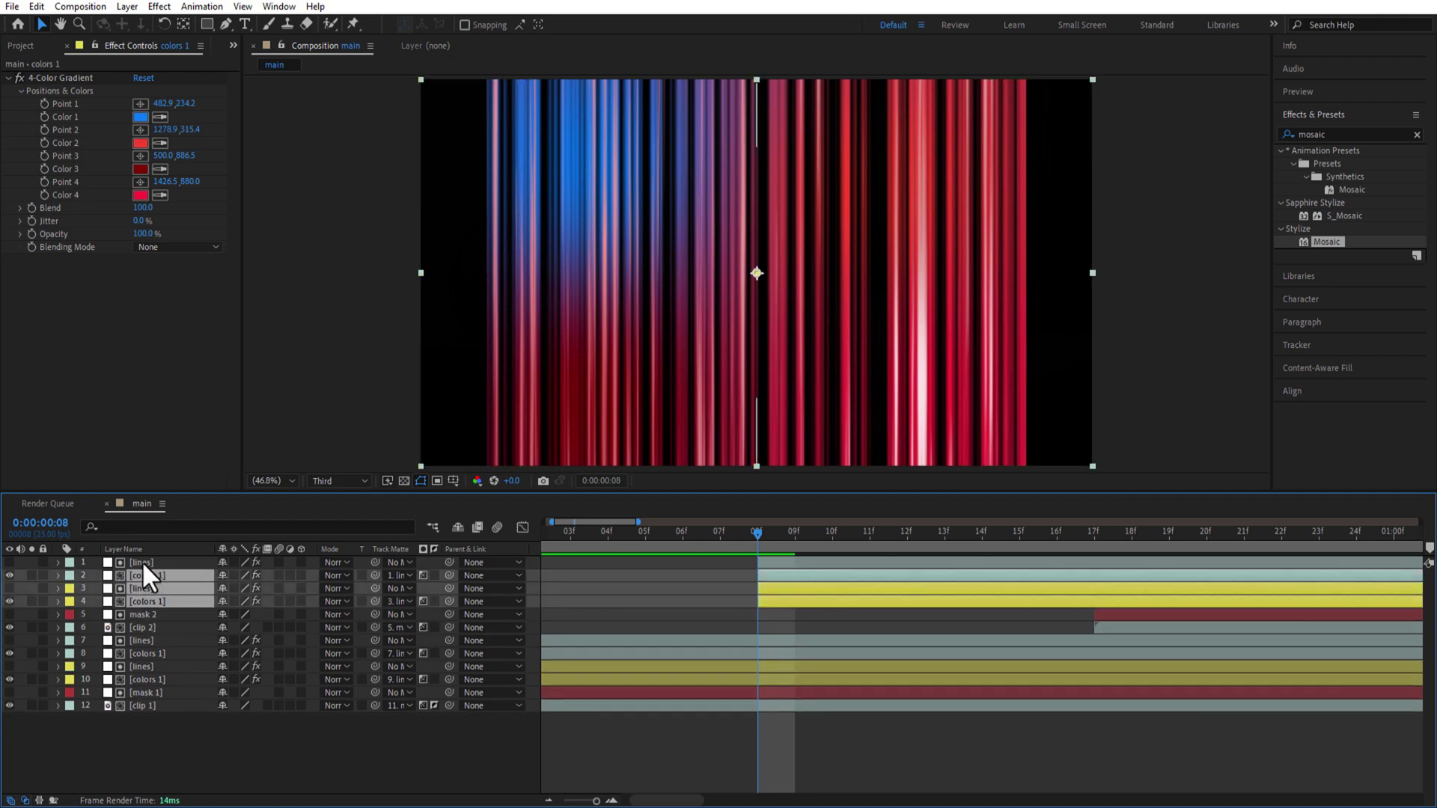
ctrl+click(142, 562)
click(68, 572)
click(120, 370)
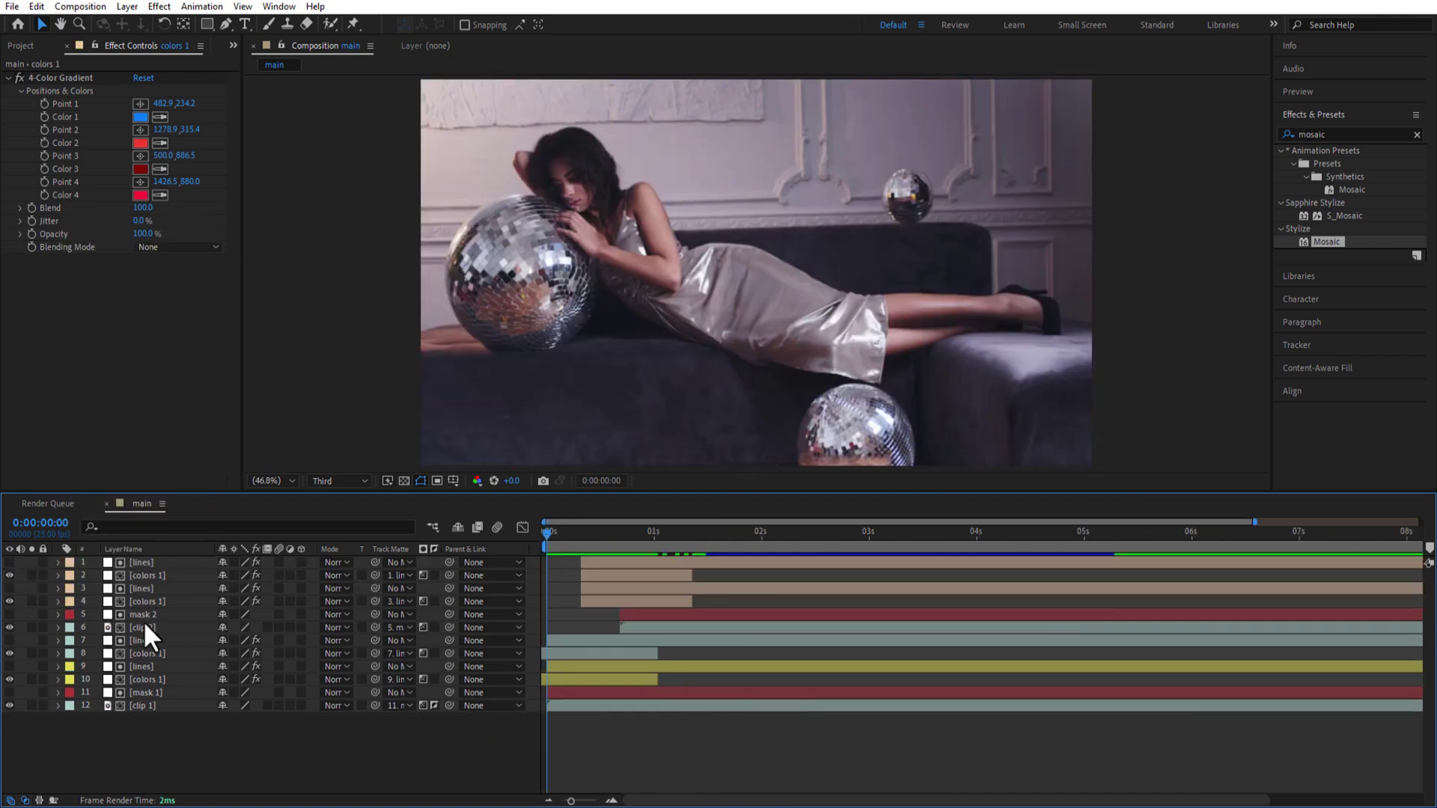
- Spread the gradient points of colors 1 layer 4 outward, Points 1 and 3 to about x 250 and Points 2 and 4 to about x 1573
click(146, 601)
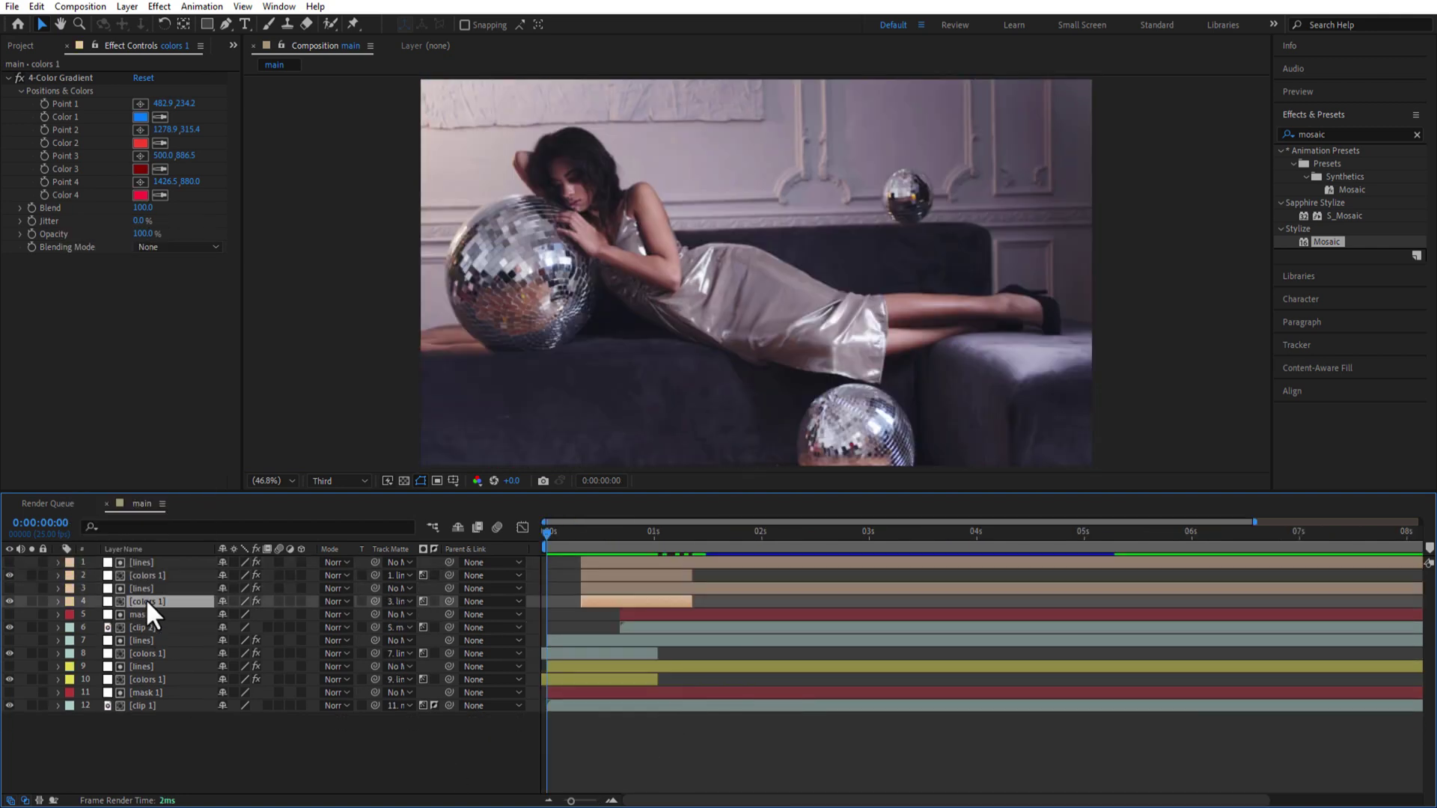
drag(552, 534, 598, 543)
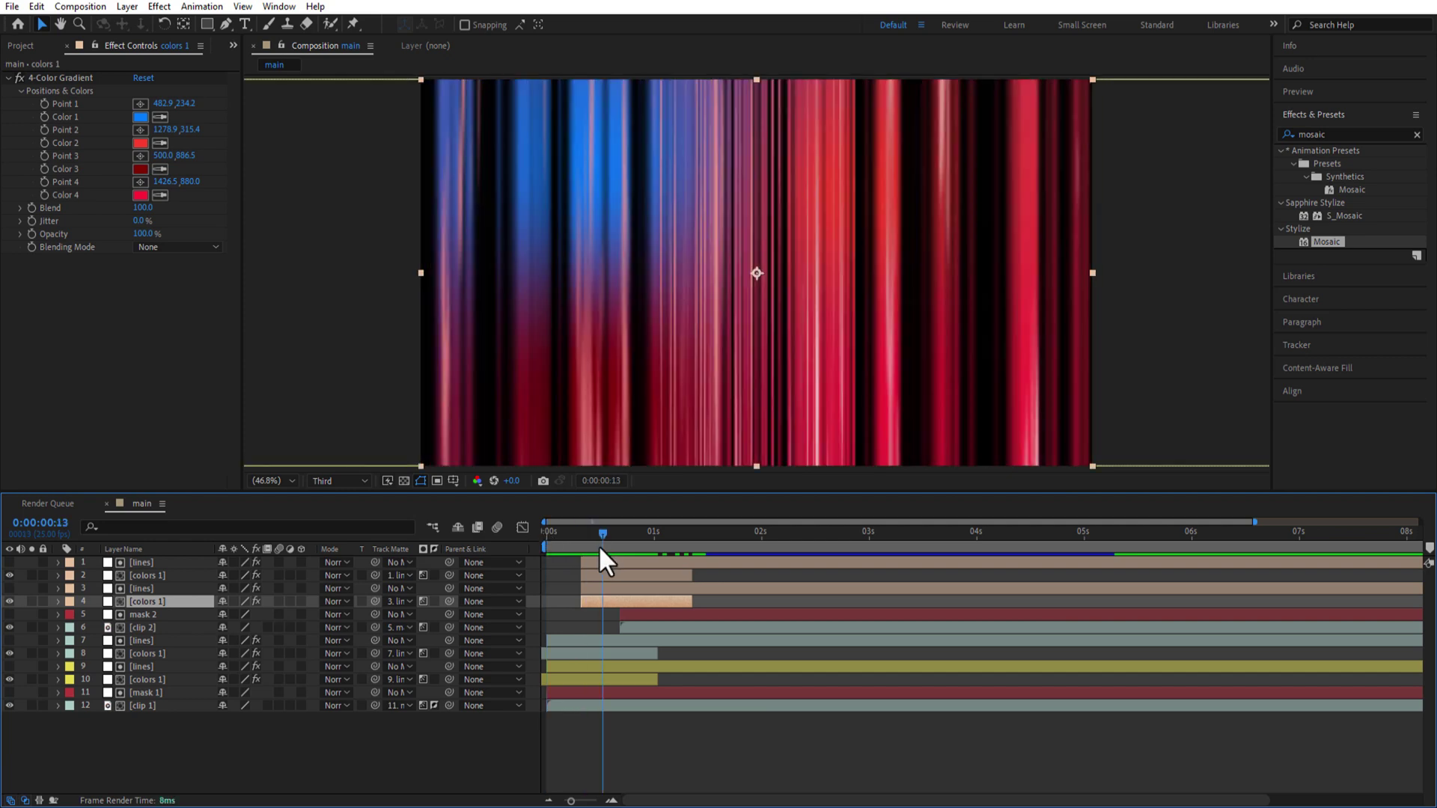
click(140, 103)
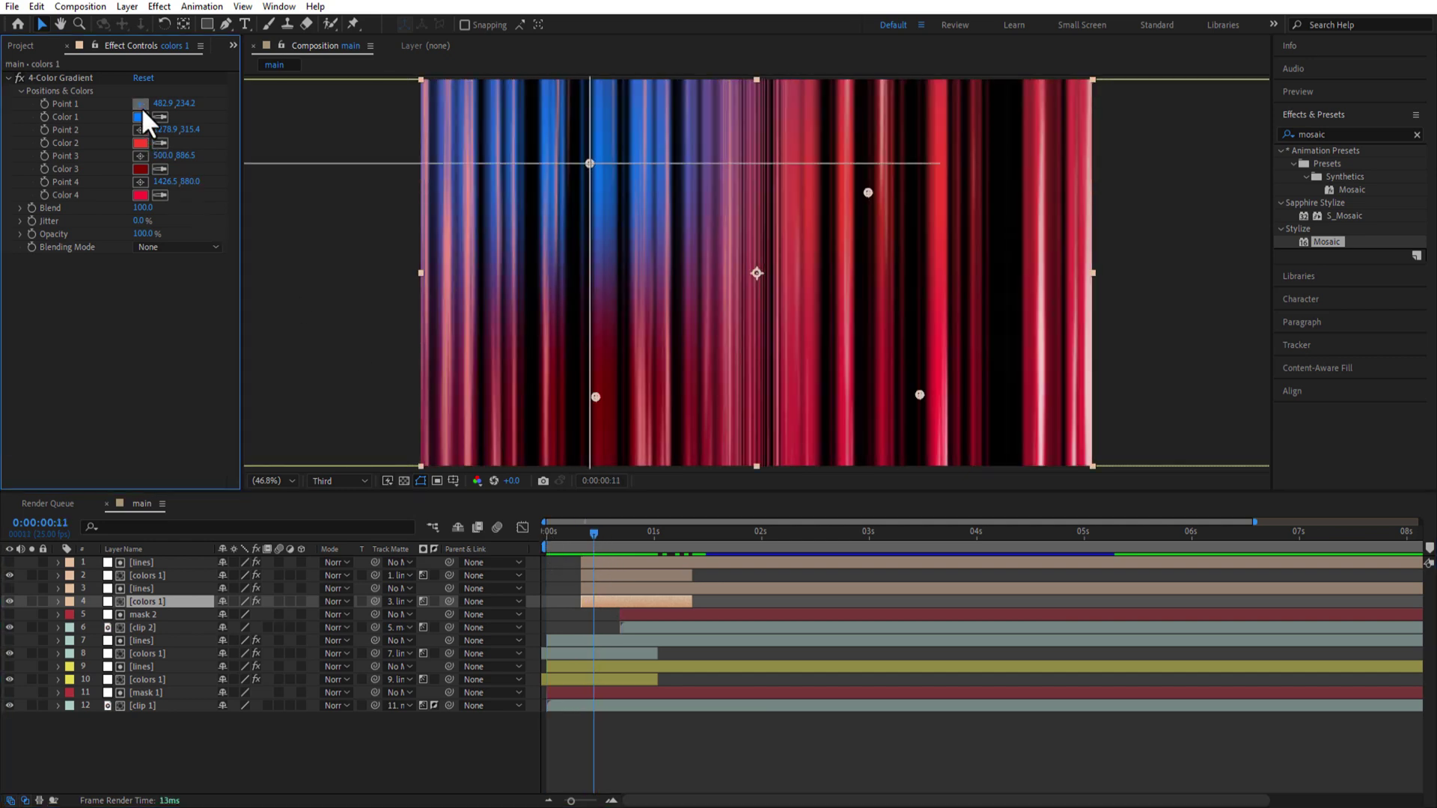
click(508, 160)
drag(868, 192, 971, 245)
drag(595, 397, 511, 395)
drag(919, 394, 972, 414)
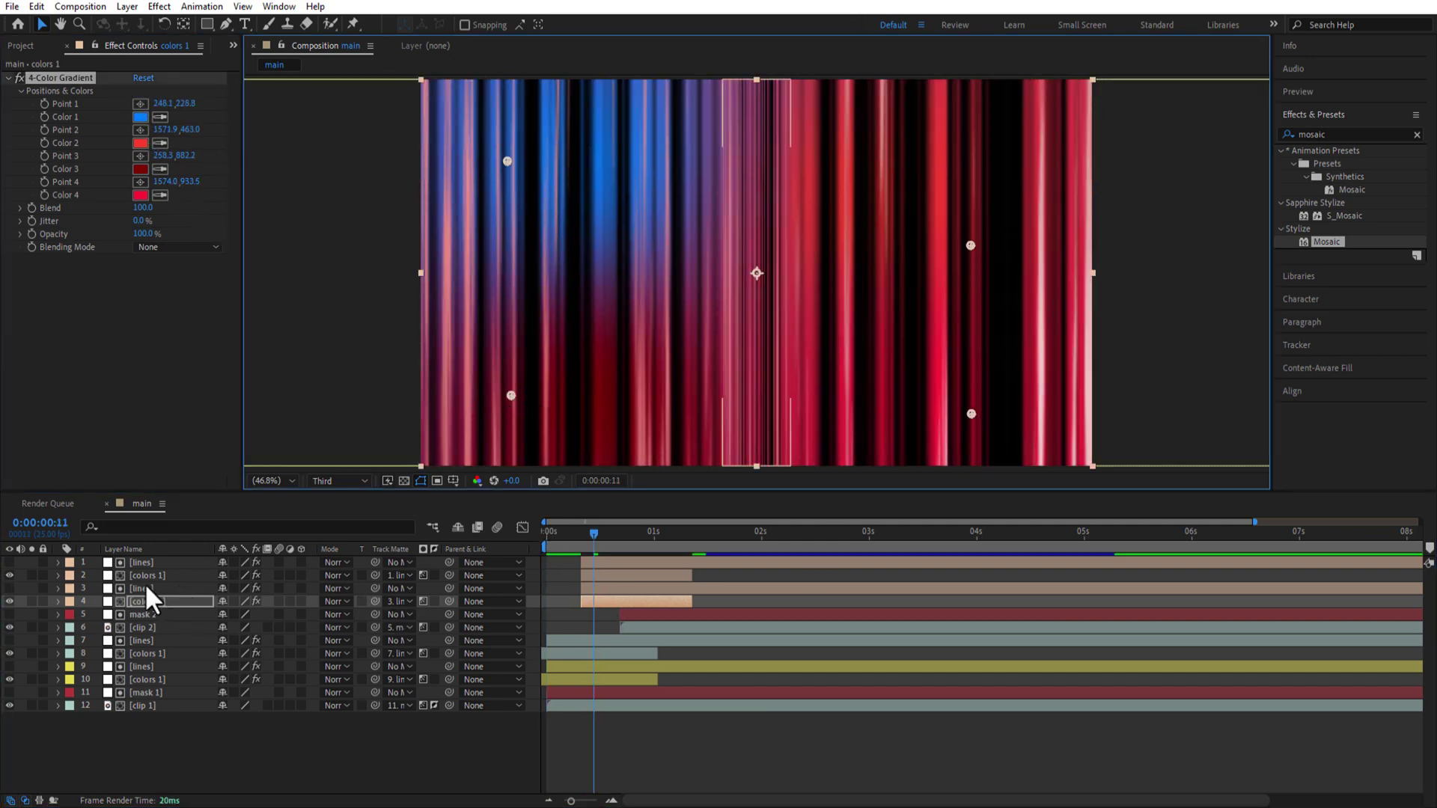
- Set the horizontal Scale of both peach lines layers to 3000% at their end keyframes at 0:00:01:08
click(152, 589)
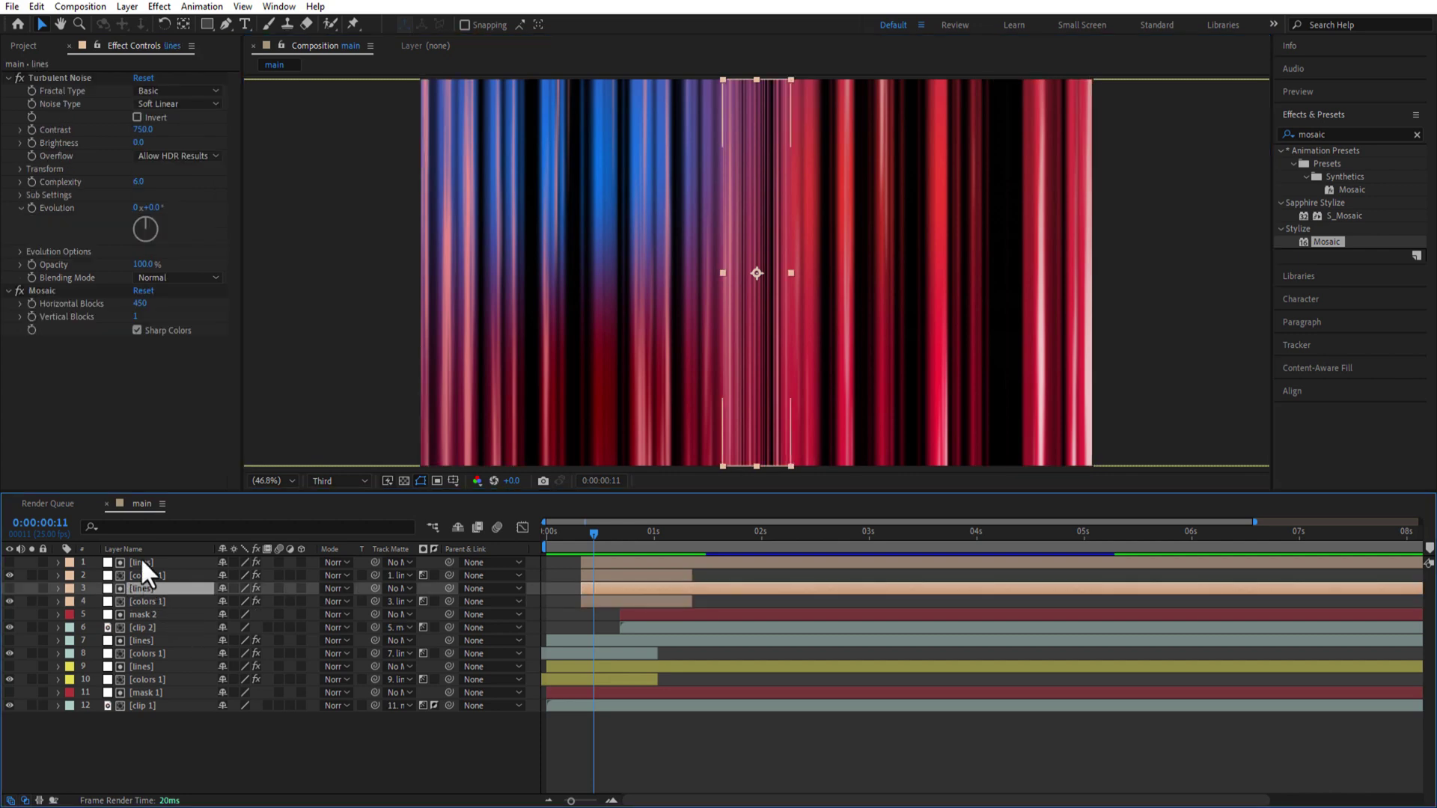
ctrl+click(140, 558)
key(u)
drag(580, 533, 689, 584)
click(689, 576)
click(244, 576)
text(3000)
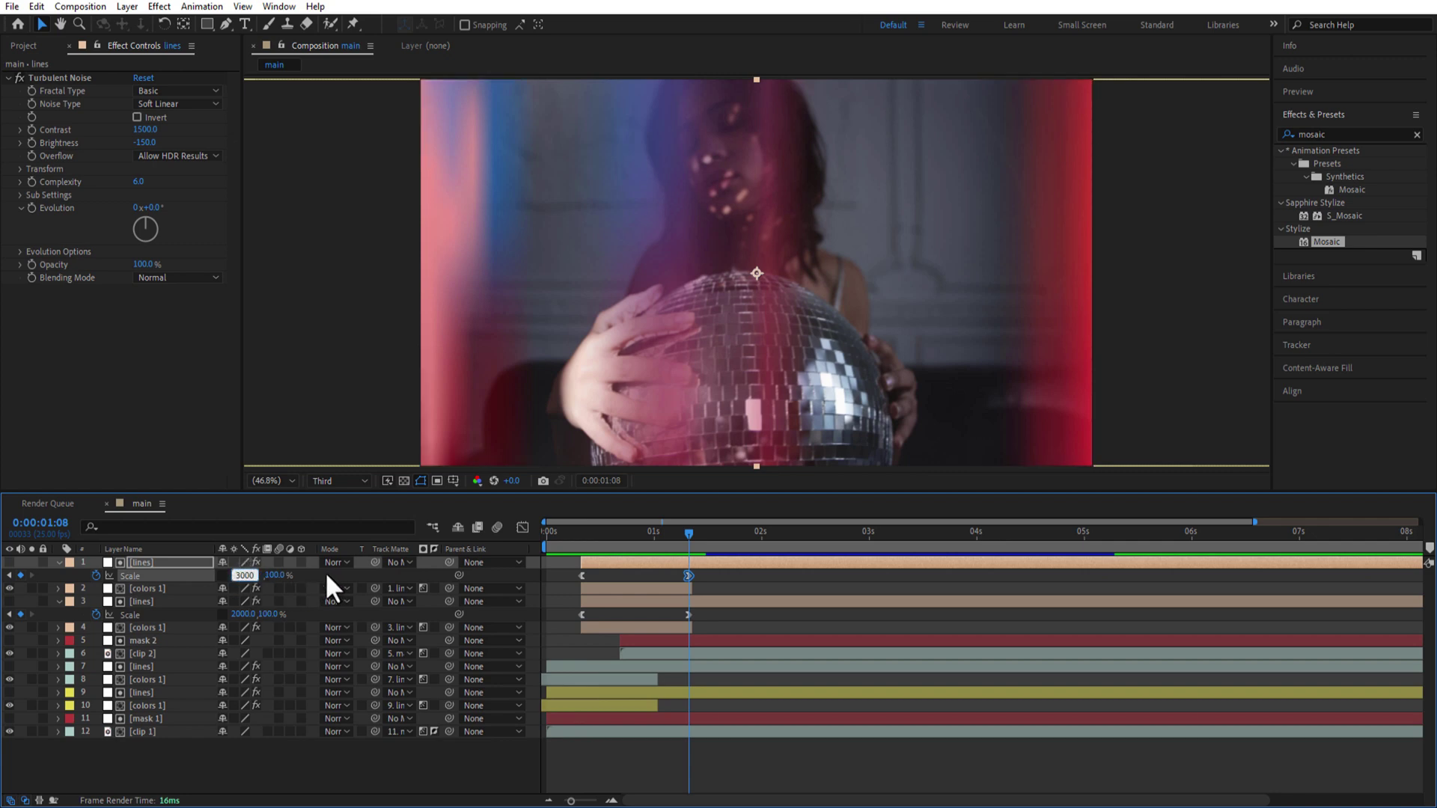
key(Return)
click(243, 613)
text(3)
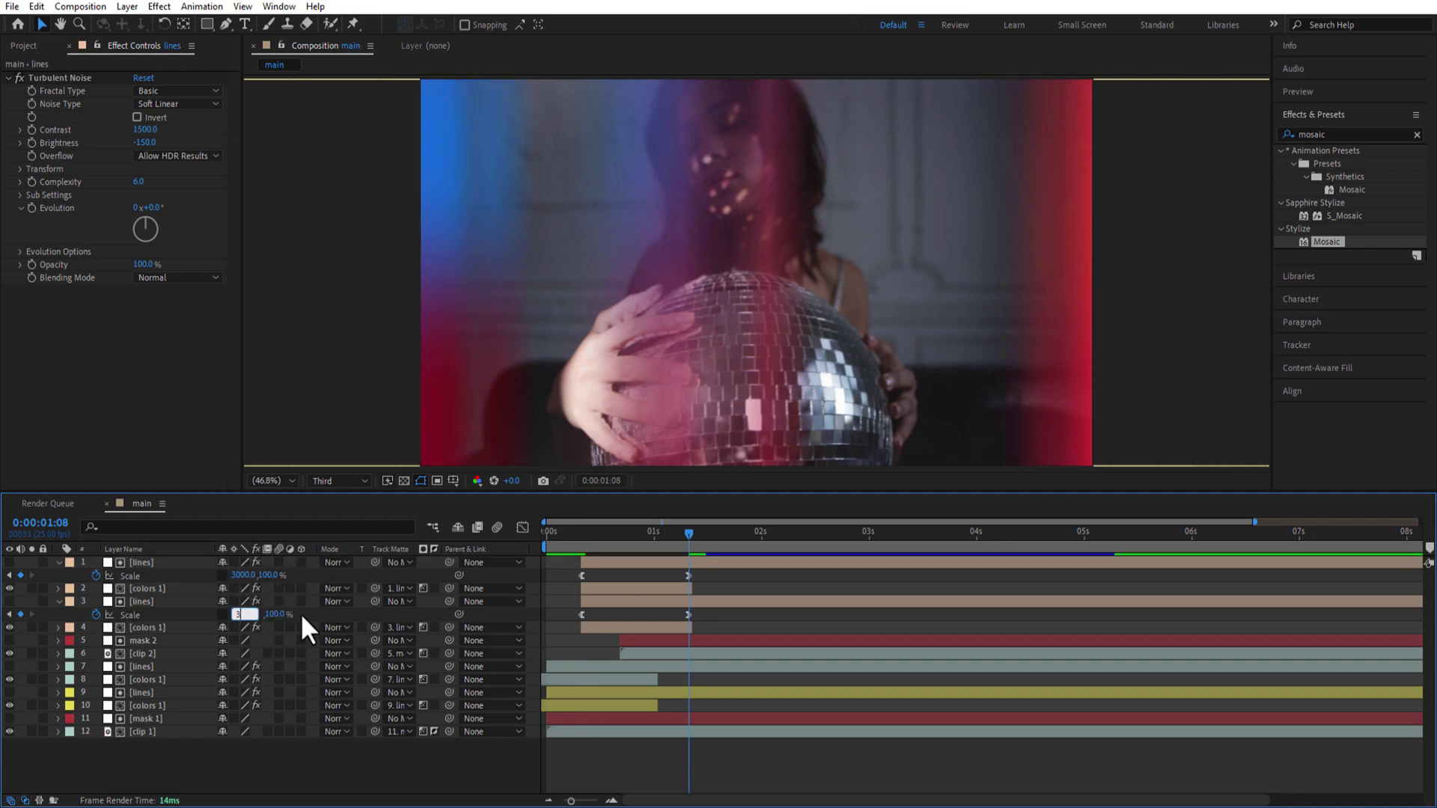
text(000)
key(Return)
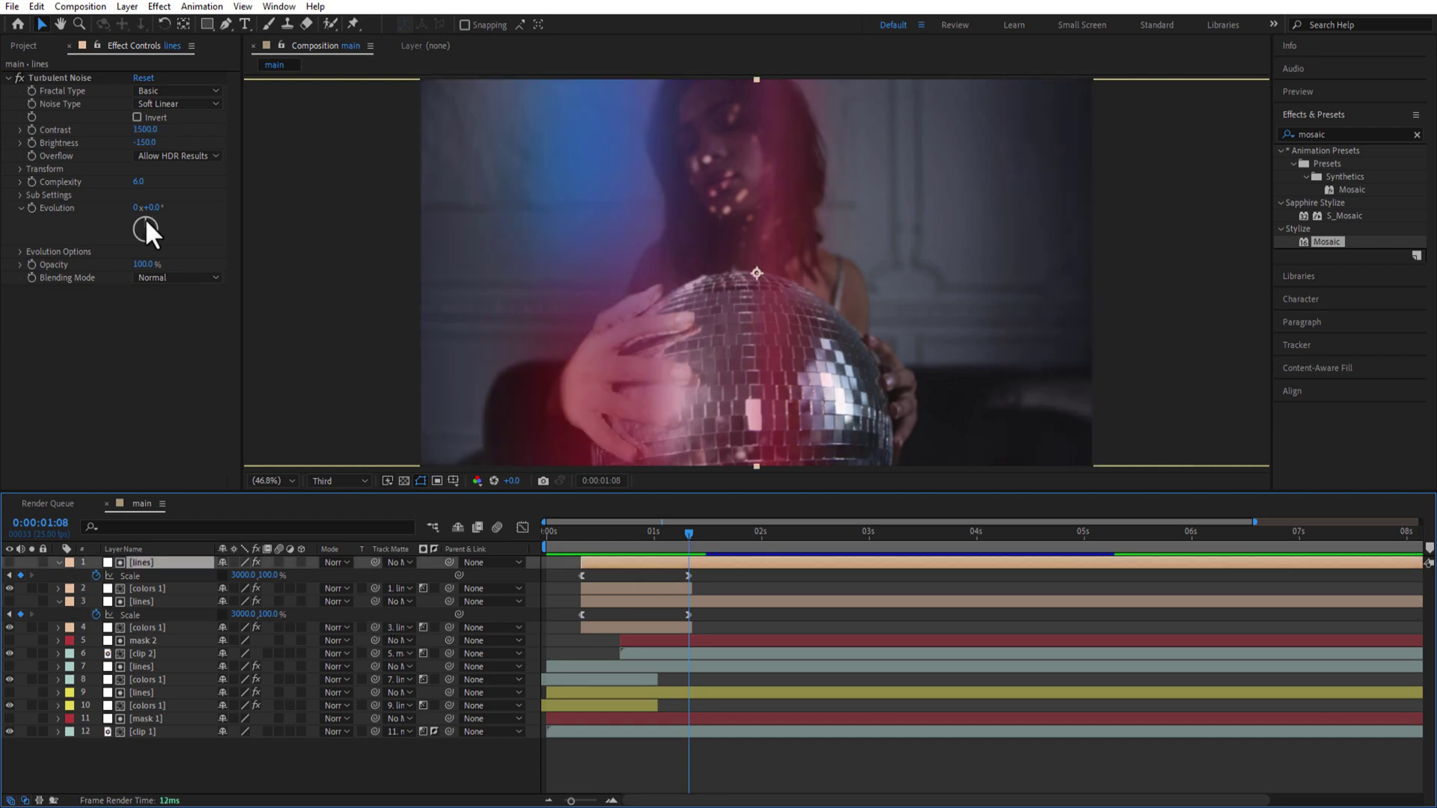
- Vary the Turbulent Noise Evolution of the peach lines layers, to about -170° on layer 1 and about 86° on layer 3
mouse_move(146, 218)
mouse_down()
mouse_move(184, 225)
mouse_move(173, 257)
mouse_move(150, 245)
mouse_up()
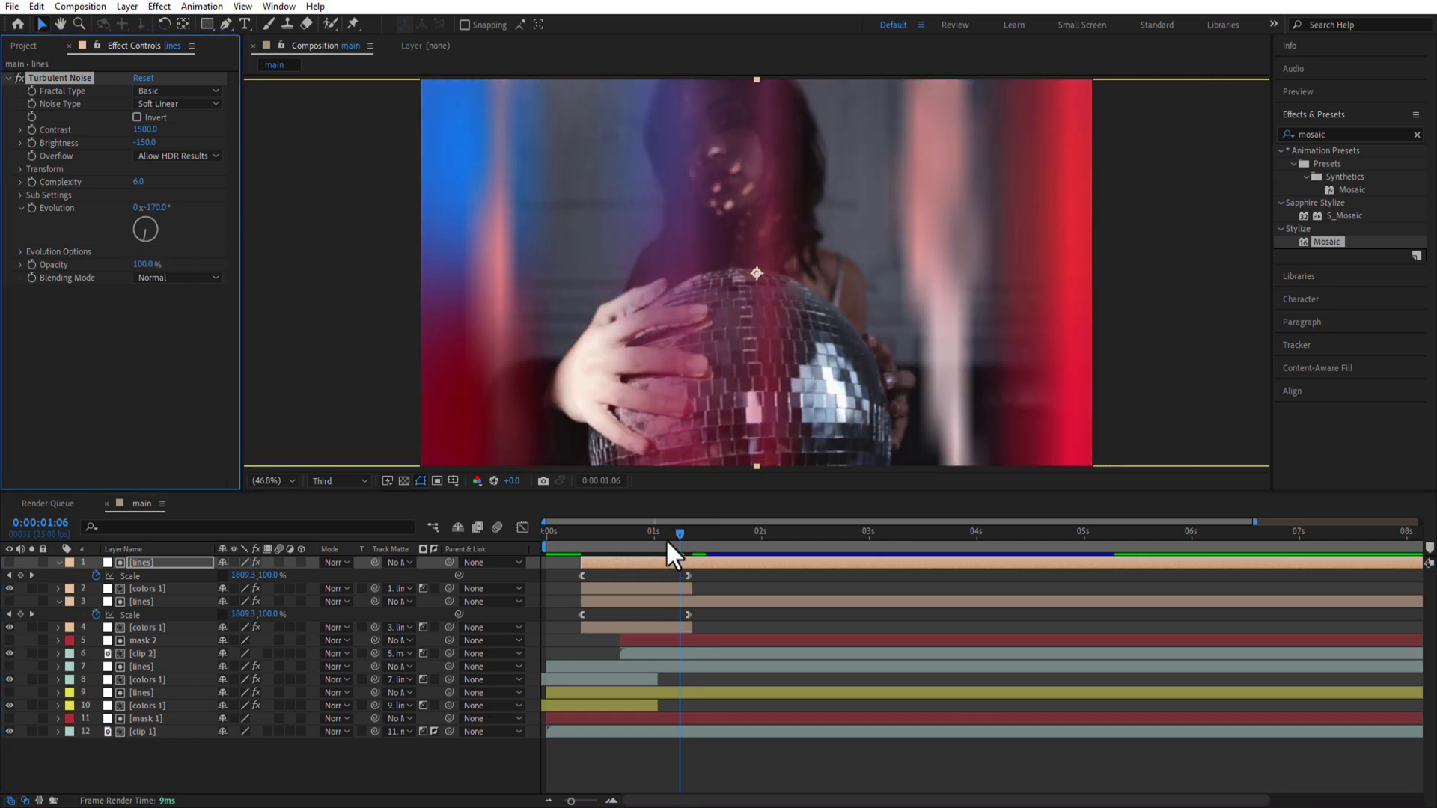
click(658, 533)
drag(661, 569, 689, 580)
key(Page_Up)
click(689, 611)
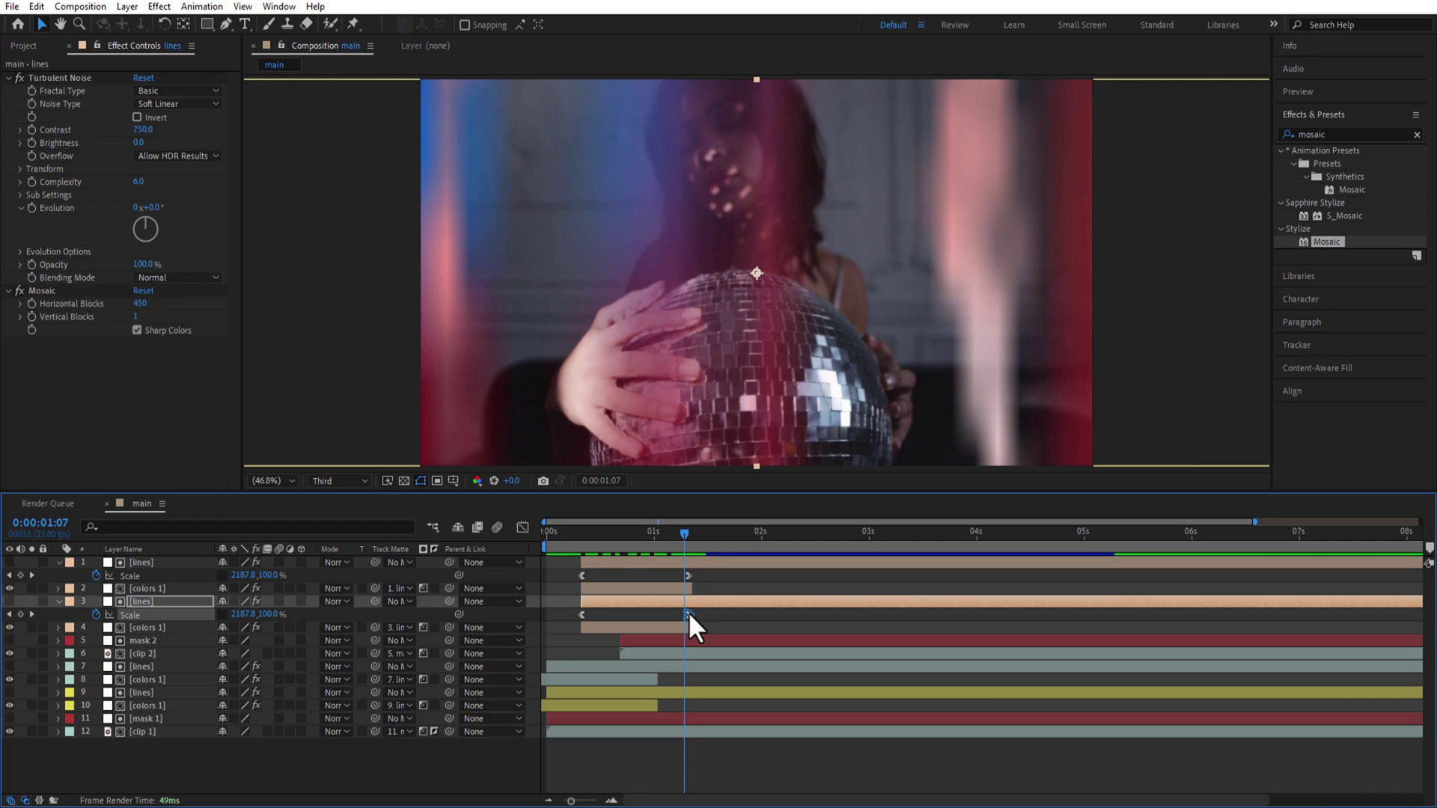
click(225, 241)
drag(226, 241, 161, 226)
click(696, 536)
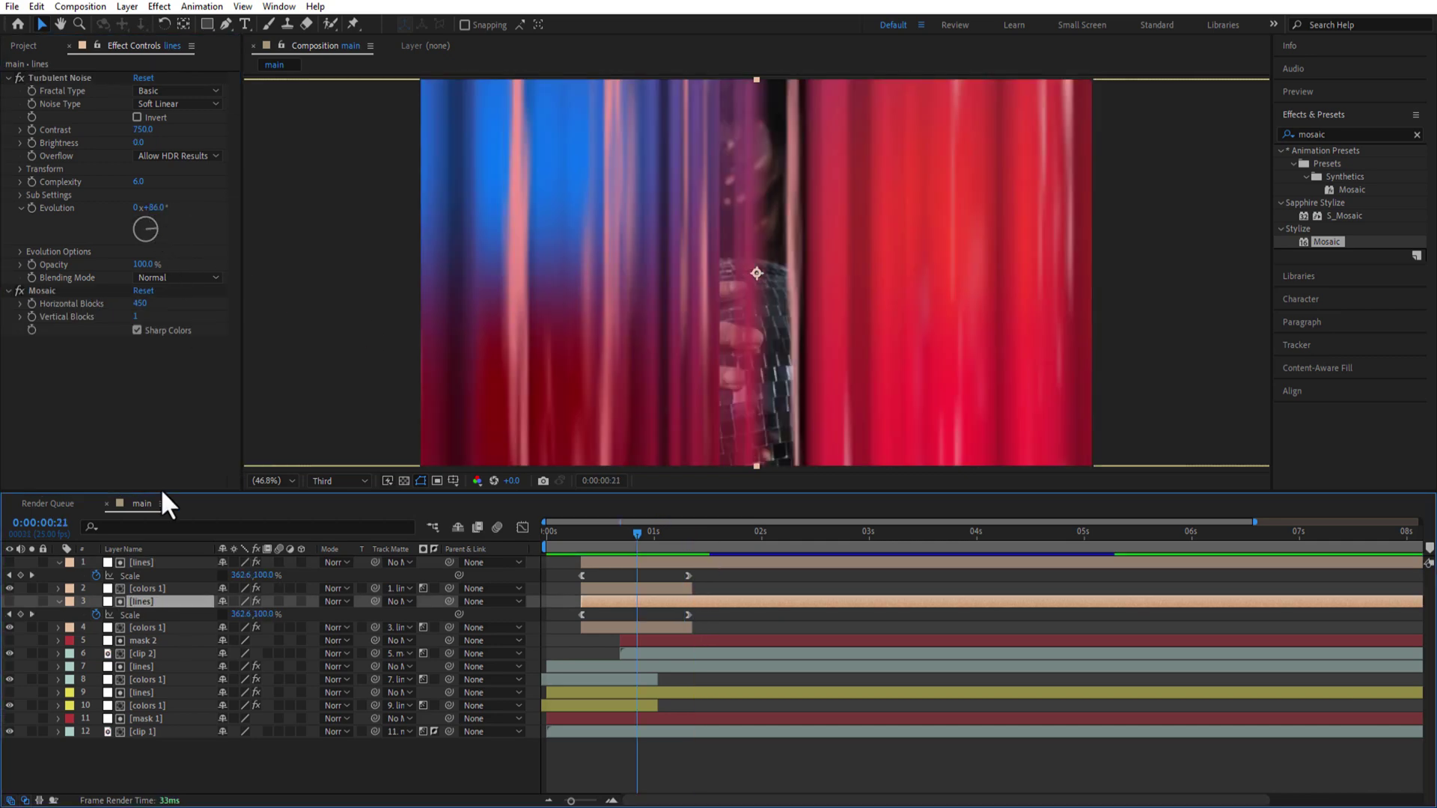
- Set the Turbulent Noise Brightness to -210 on lines layer 1 and -60 on lines layer 3
click(154, 562)
click(145, 143)
text(-210)
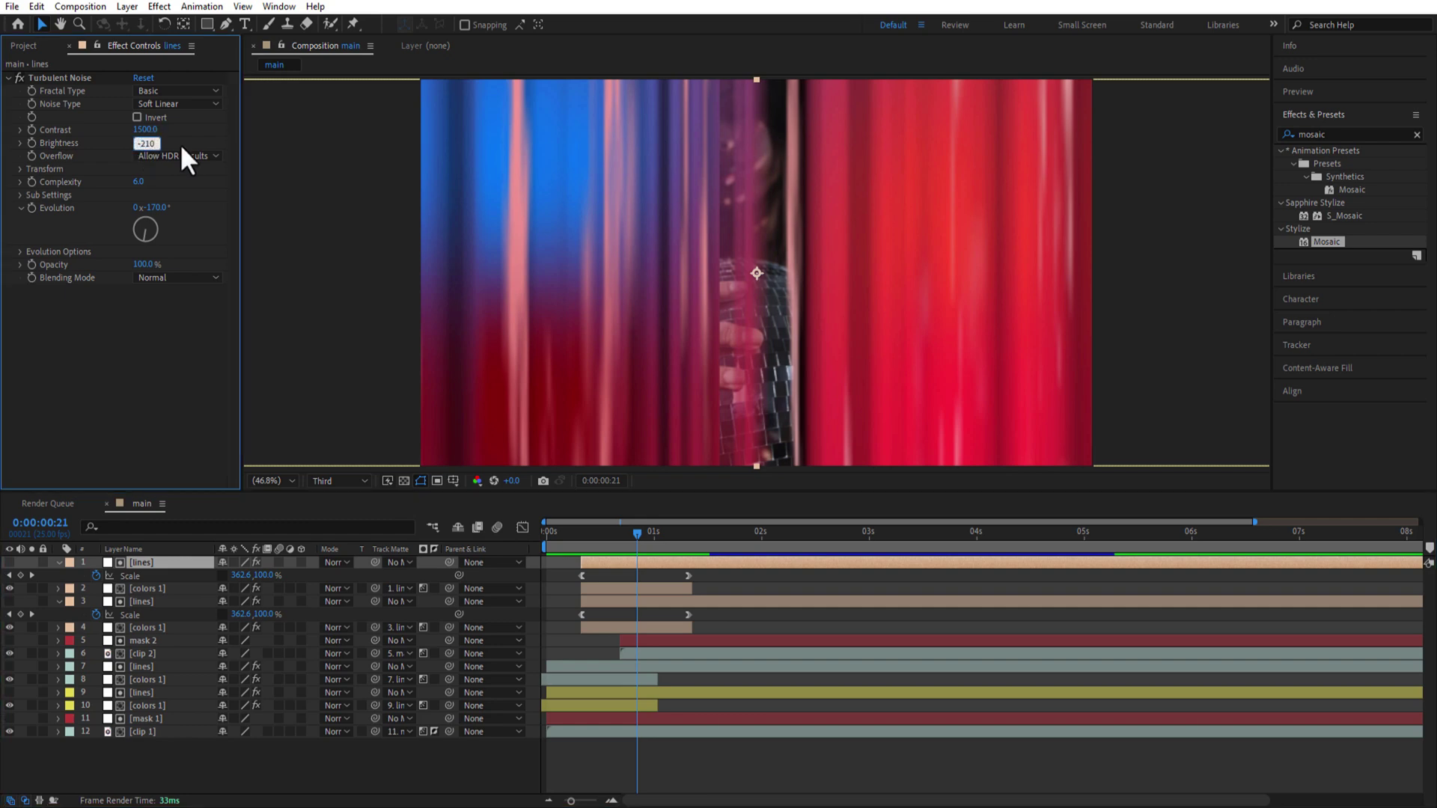
key(Return)
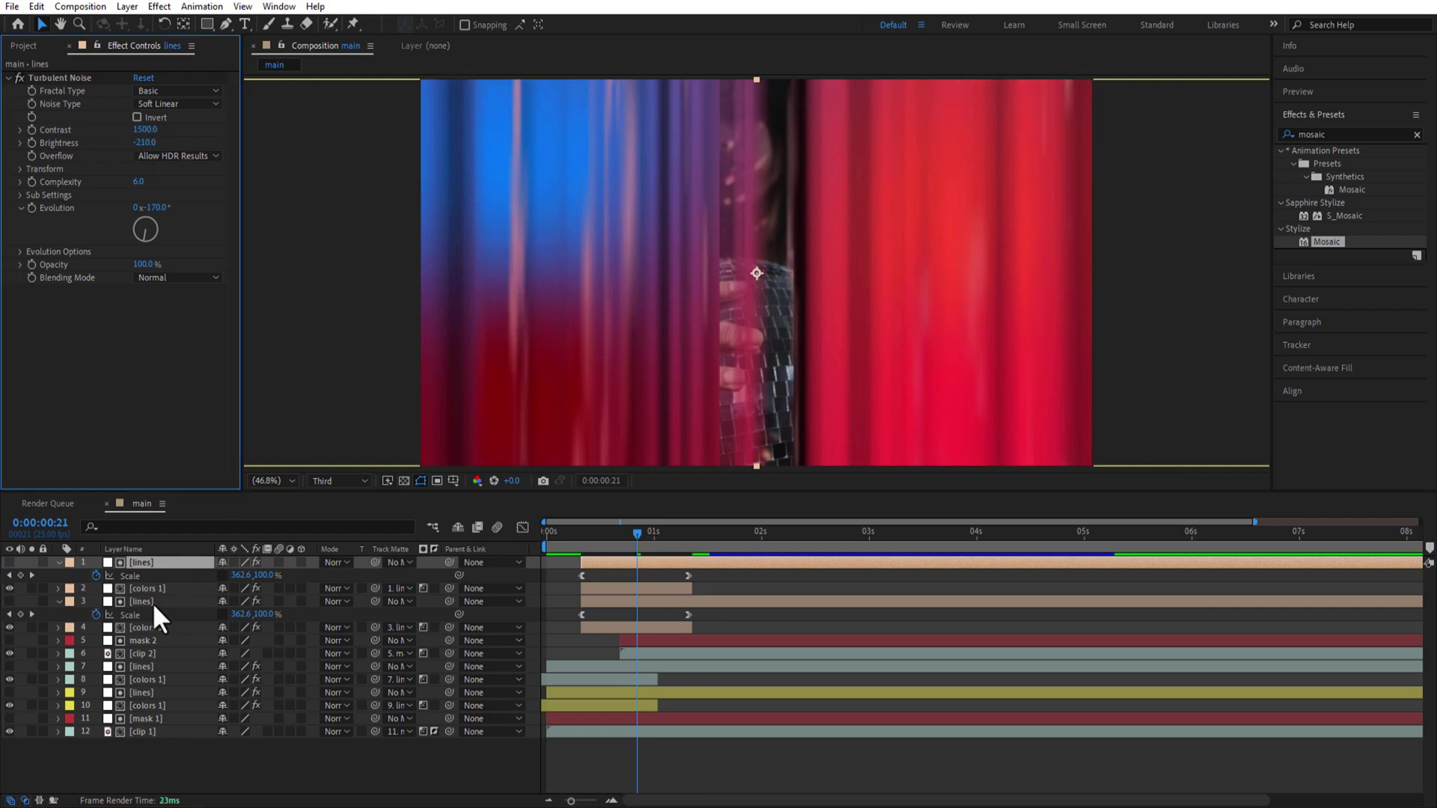
click(153, 604)
click(145, 143)
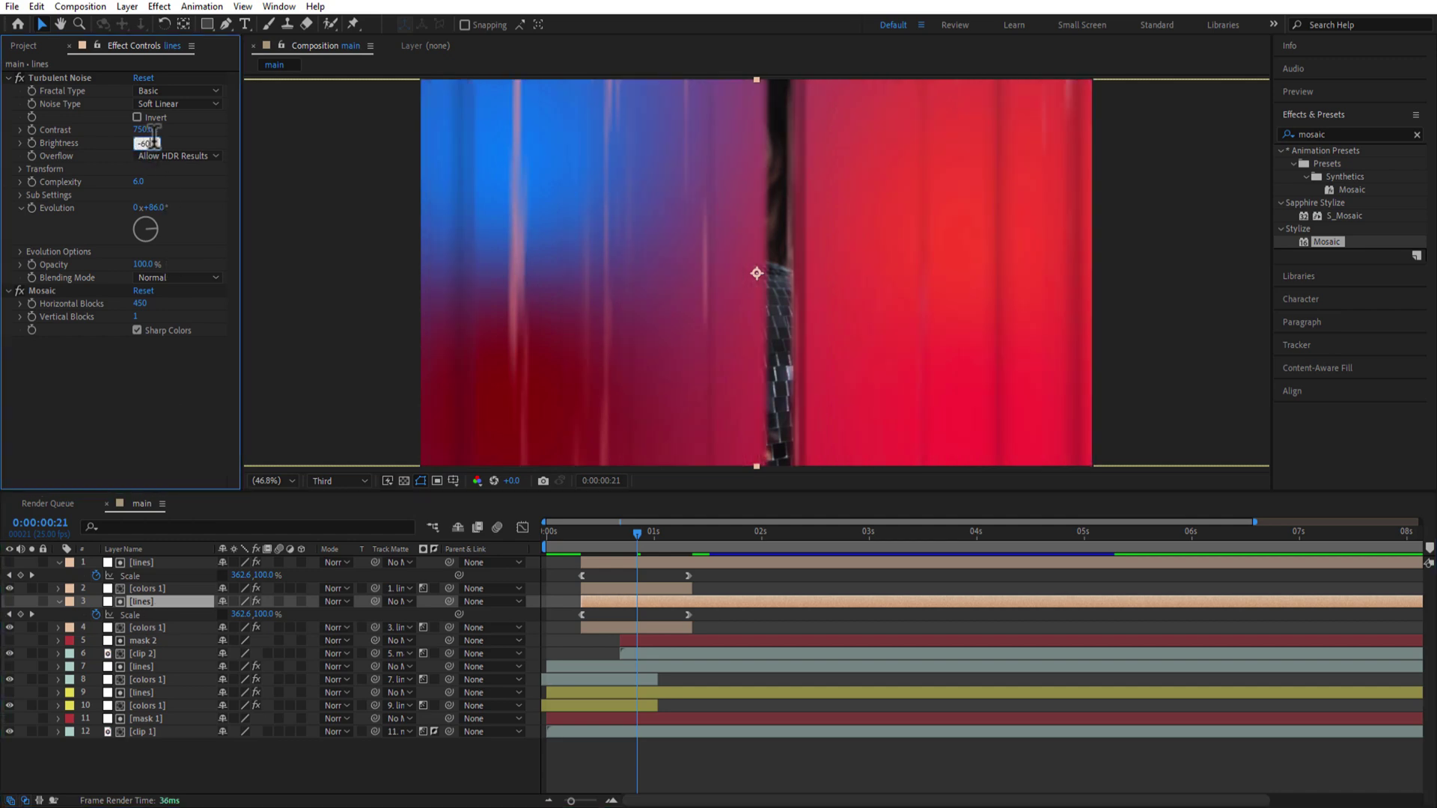
- Readjust the Turbulent Noise Evolution of lines layer 1 near 0:00:01:08, and collapse the properties of both peach lines layers
key(k)
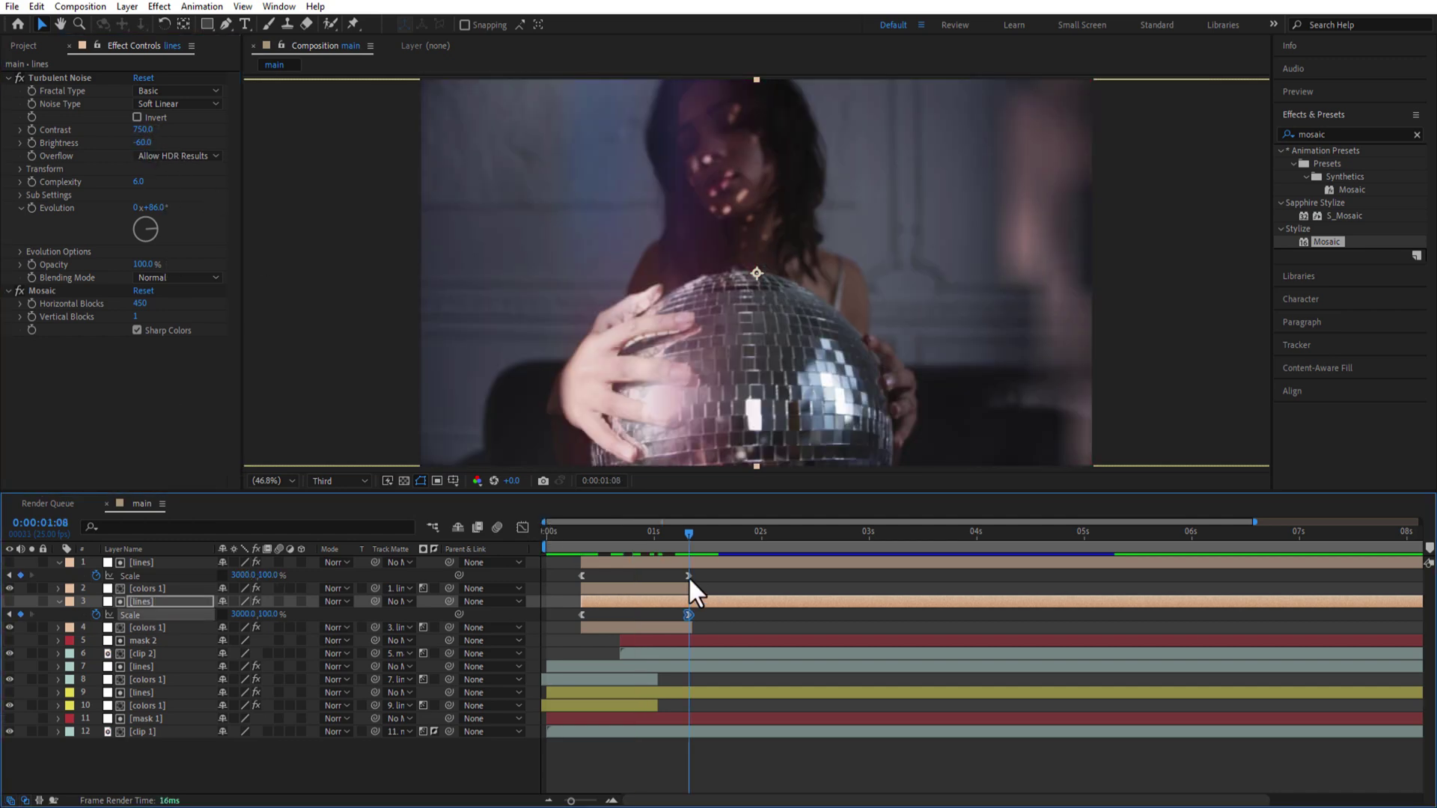
click(689, 576)
drag(144, 235, 123, 223)
drag(657, 533, 693, 576)
click(57, 562)
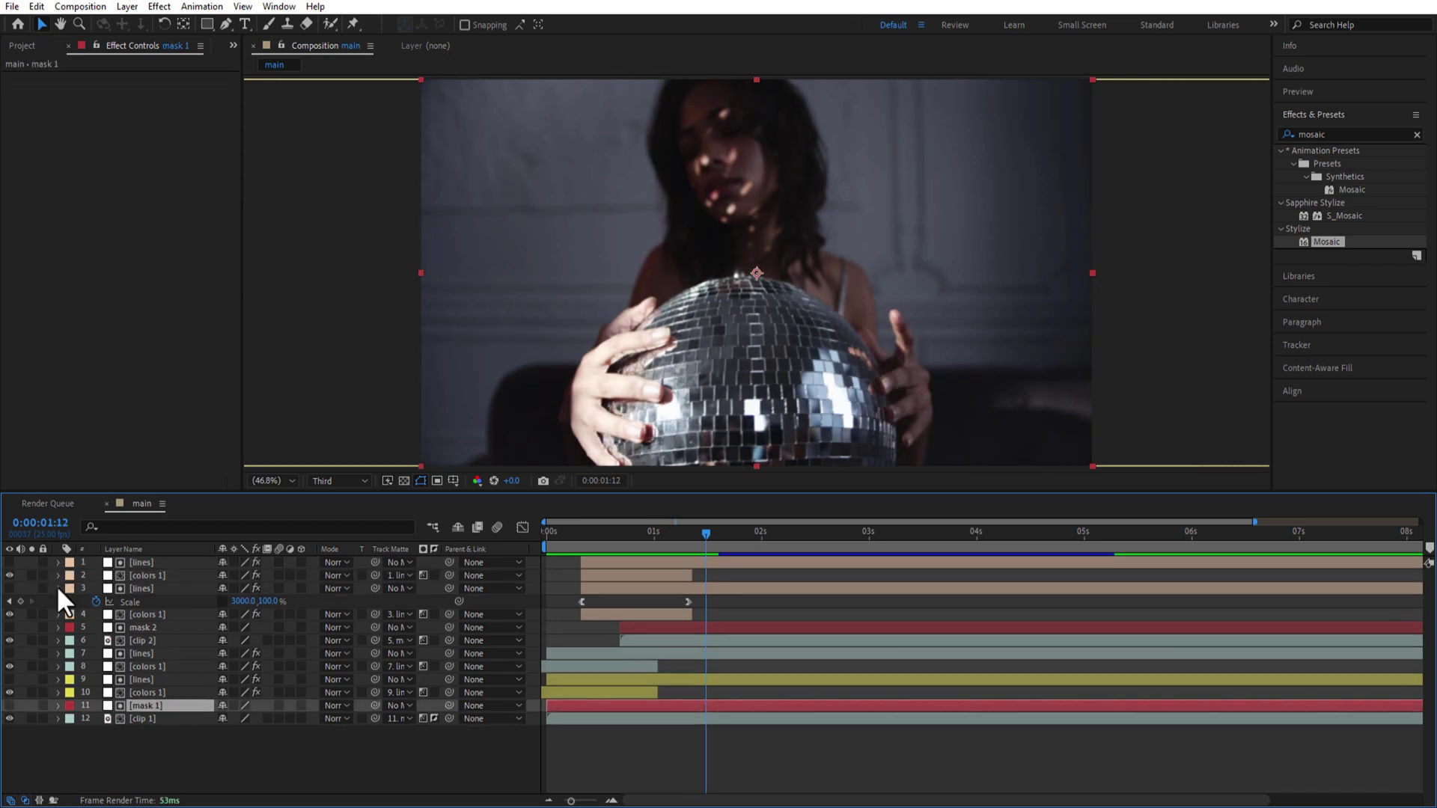
click(57, 588)
- Add Turbulent Noise Brightness keyframes at 0:00:00:12 to the two original lines layers, 9 and 7
click(146, 705)
click(143, 666)
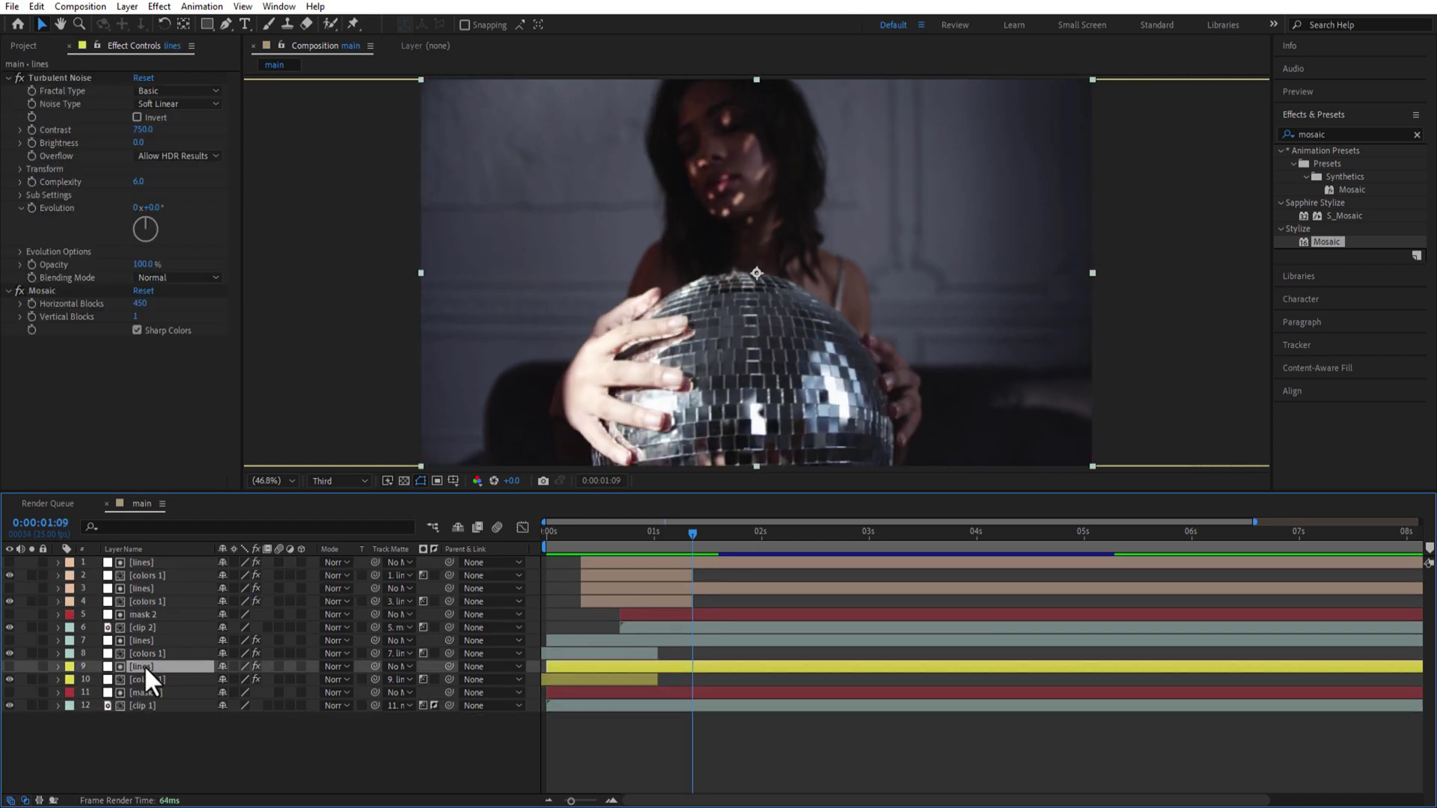
drag(694, 533, 598, 545)
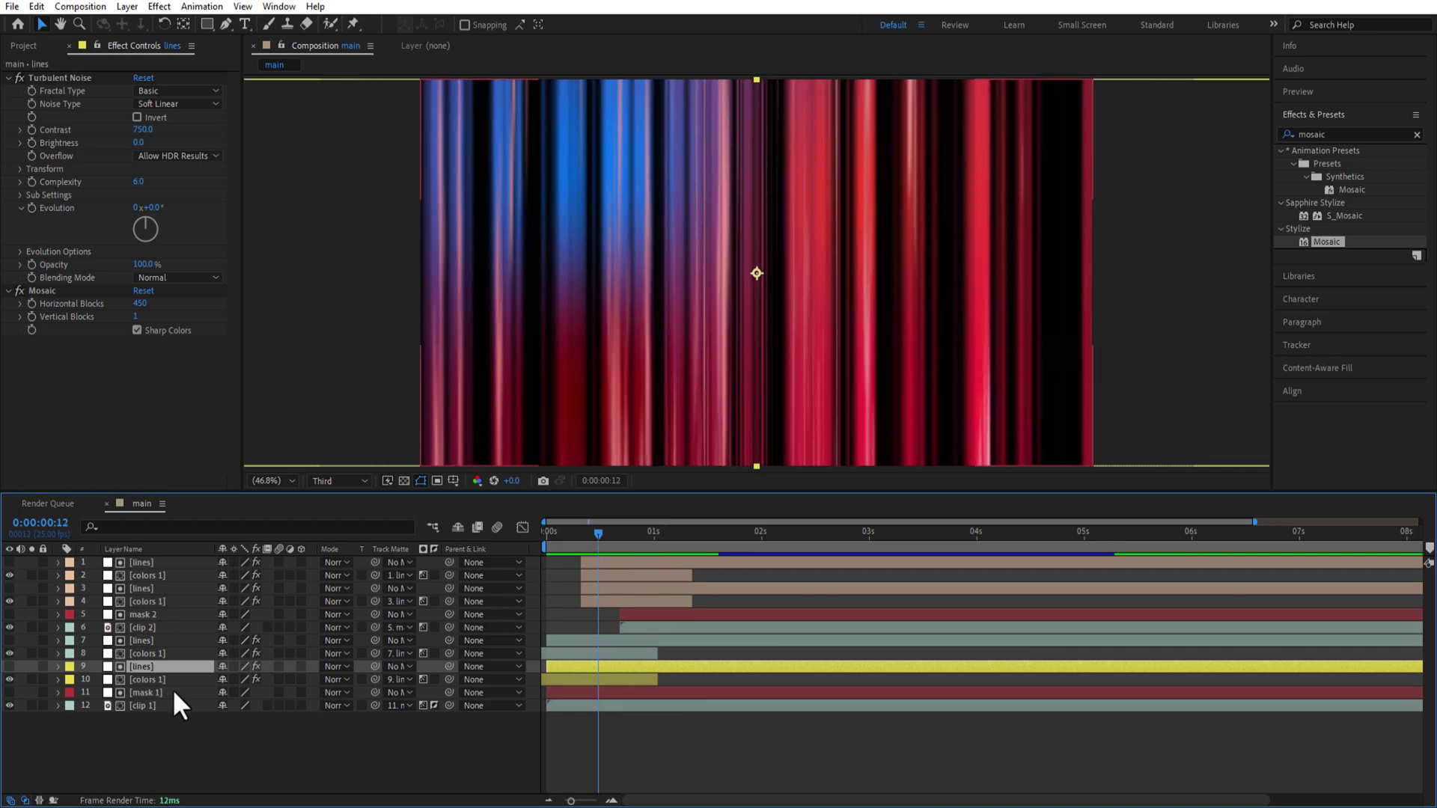
click(32, 143)
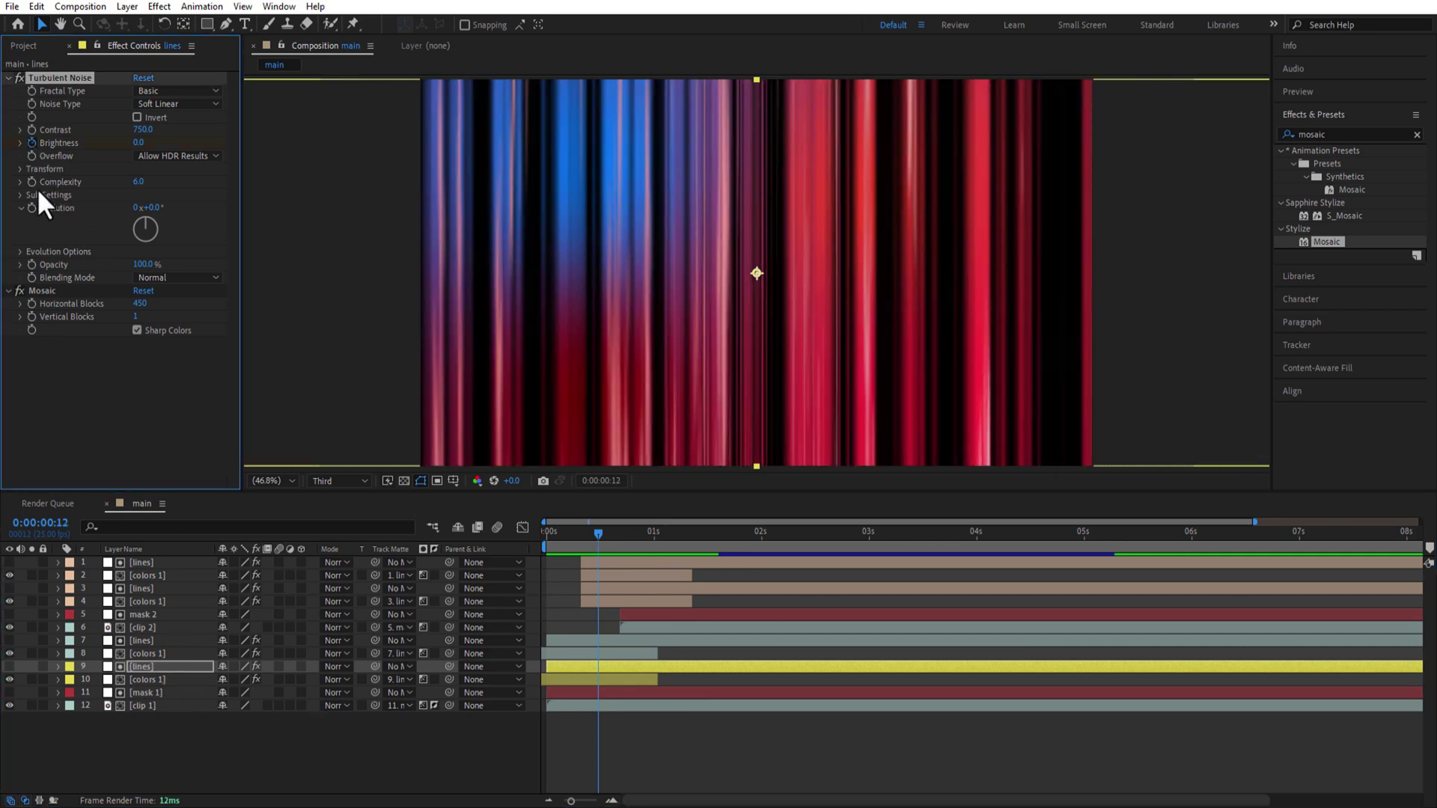
click(145, 640)
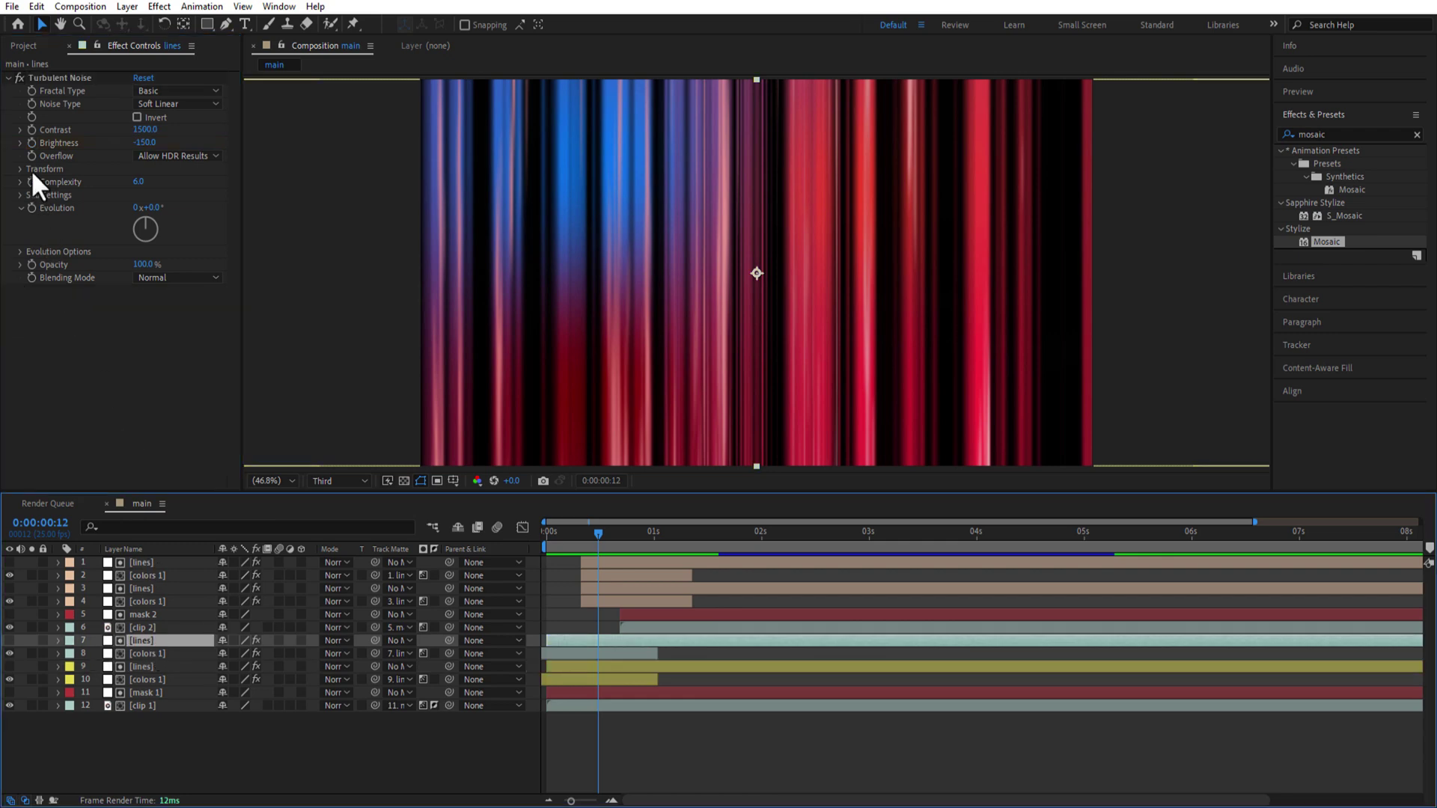
click(31, 143)
- Reveal the keyframes of both original lines layers and set layer 7's Brightness to -210 at 0:00:01:00
click(141, 666)
ctrl+click(138, 640)
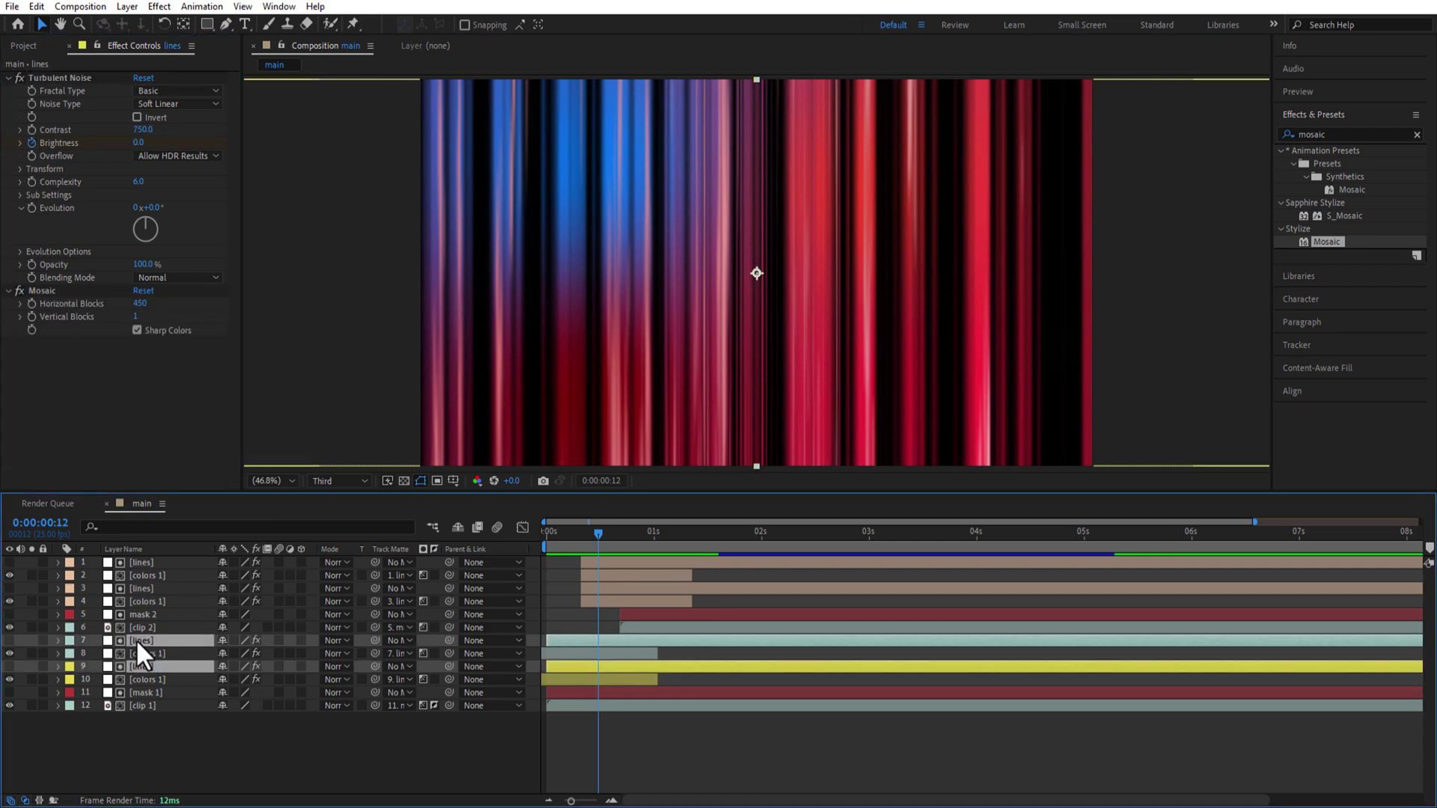
key(u)
click(598, 666)
drag(634, 534, 653, 534)
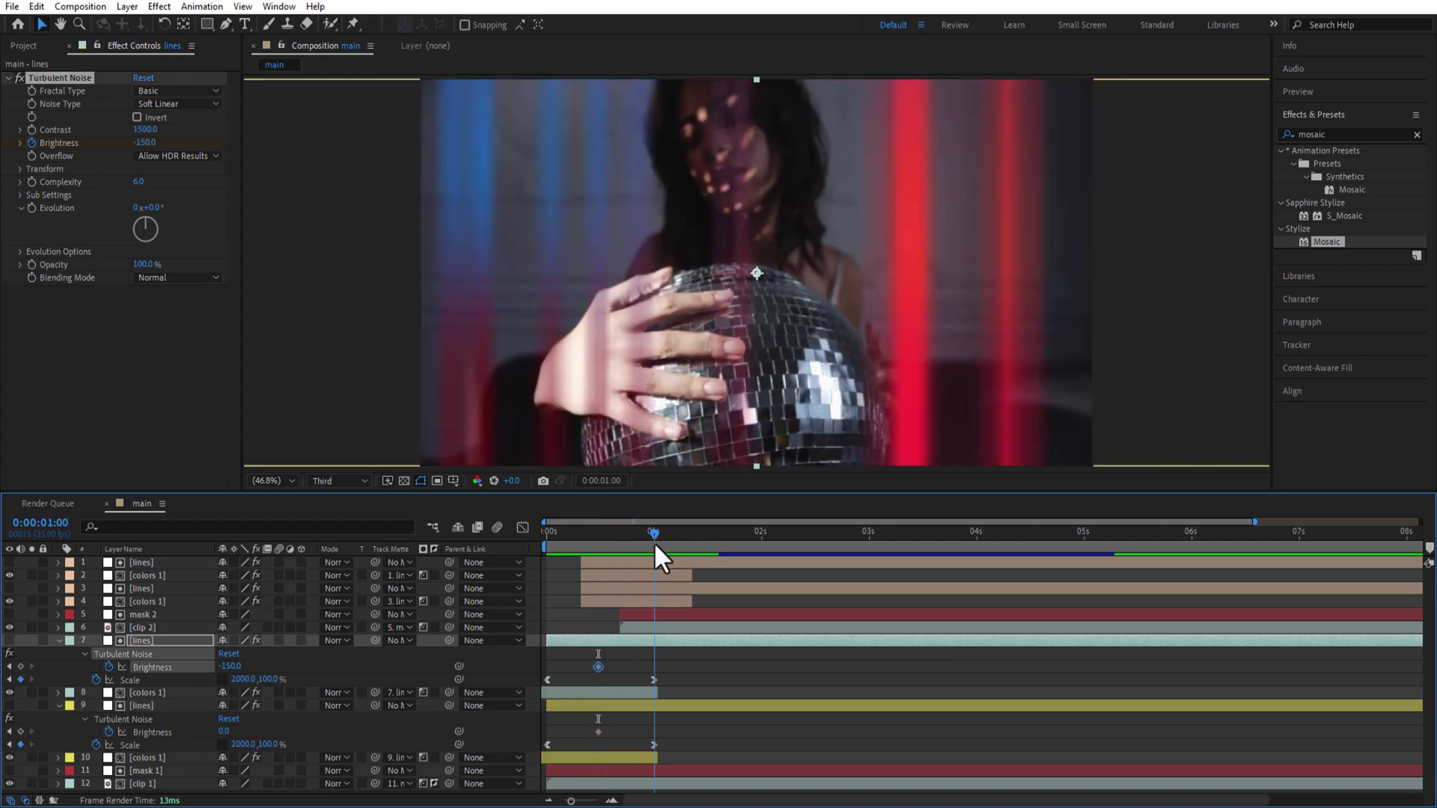
click(147, 143)
text(-210)
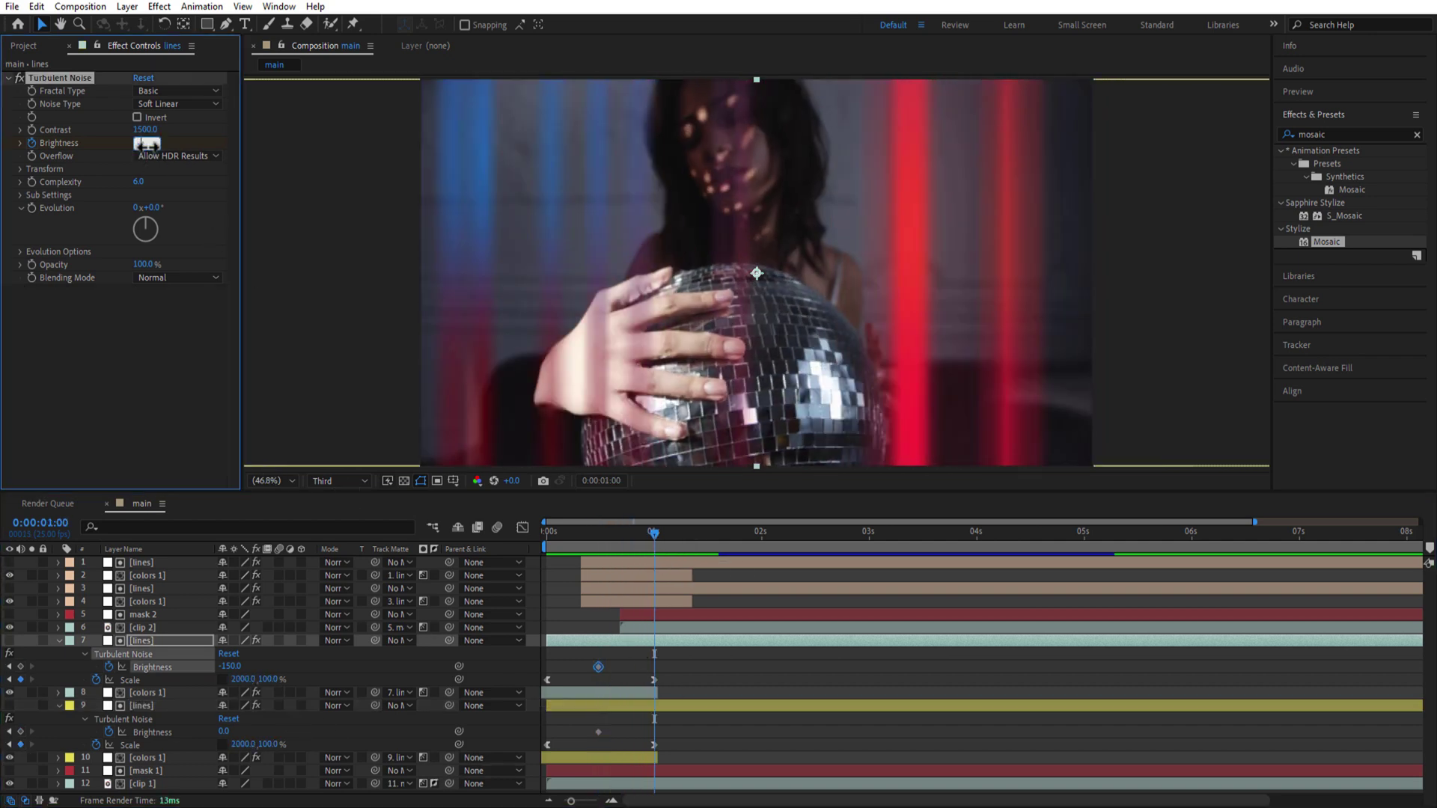
key(Return)
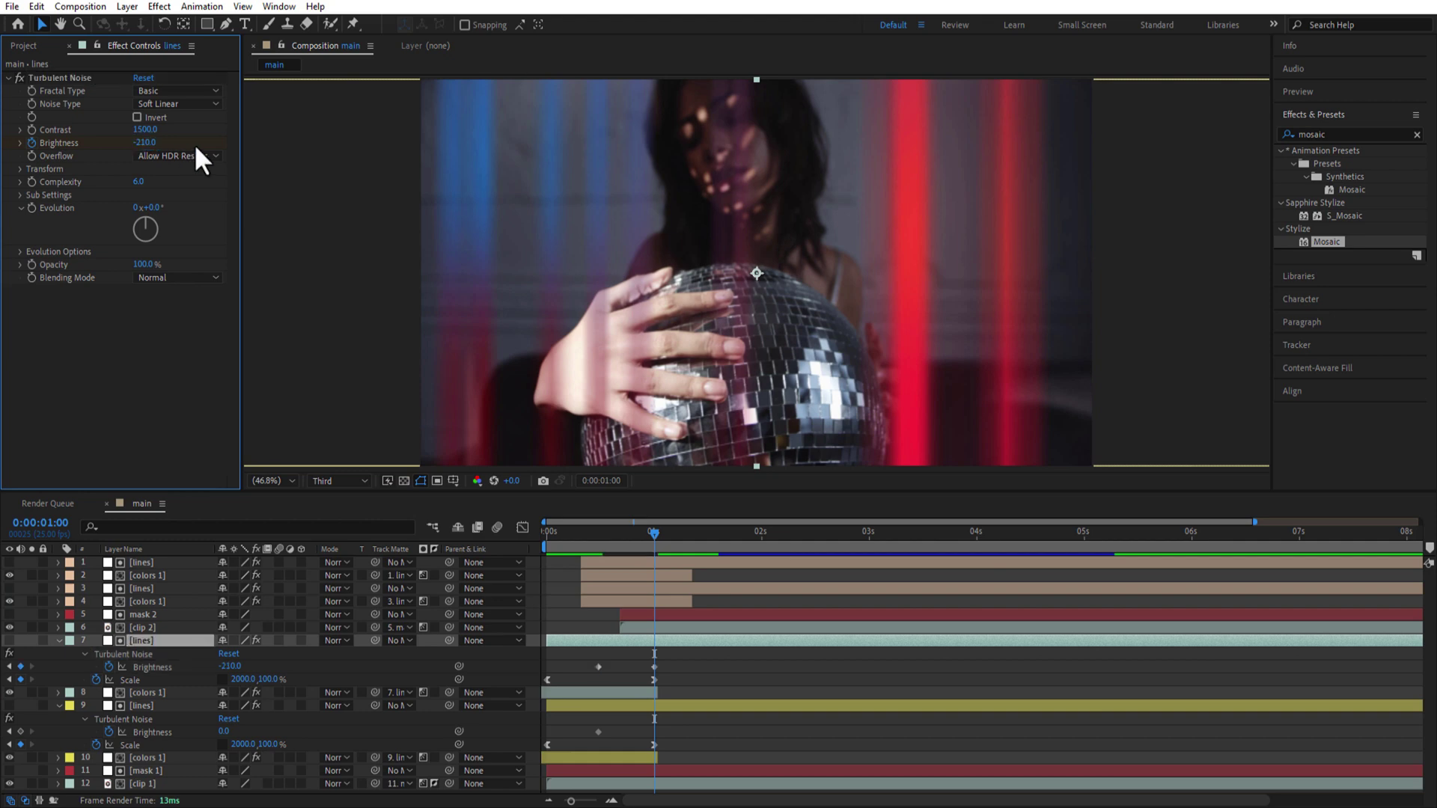